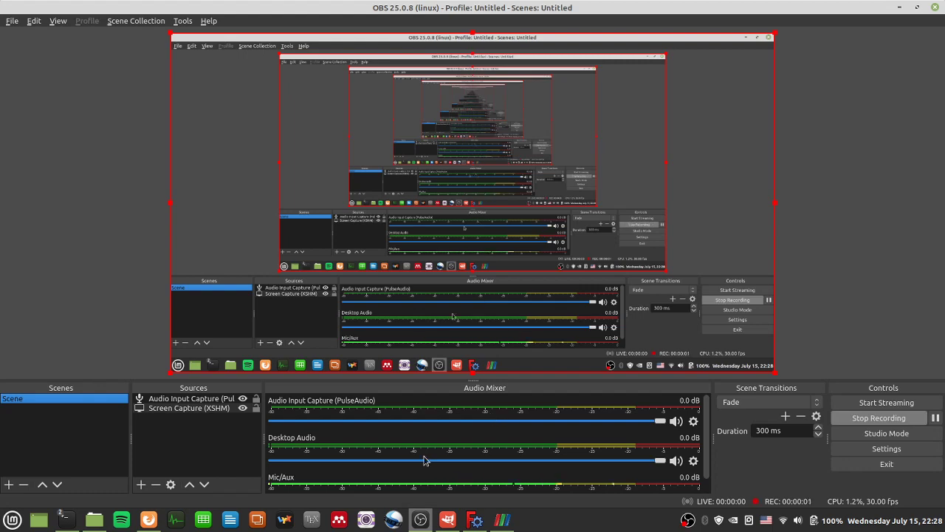
Bring up both terminal windows, switch to Firefox and list the branches for the pimpleFoam_template_RANS folder on GitHub.
{"action": "mouse_move", "coordinate": [71, 491]}
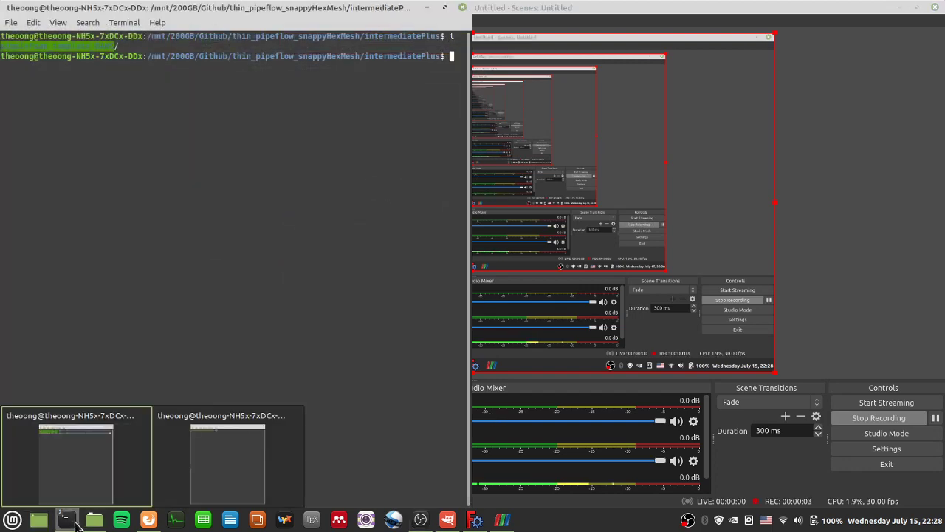
{"action": "left_click", "coordinate": [243, 469]}
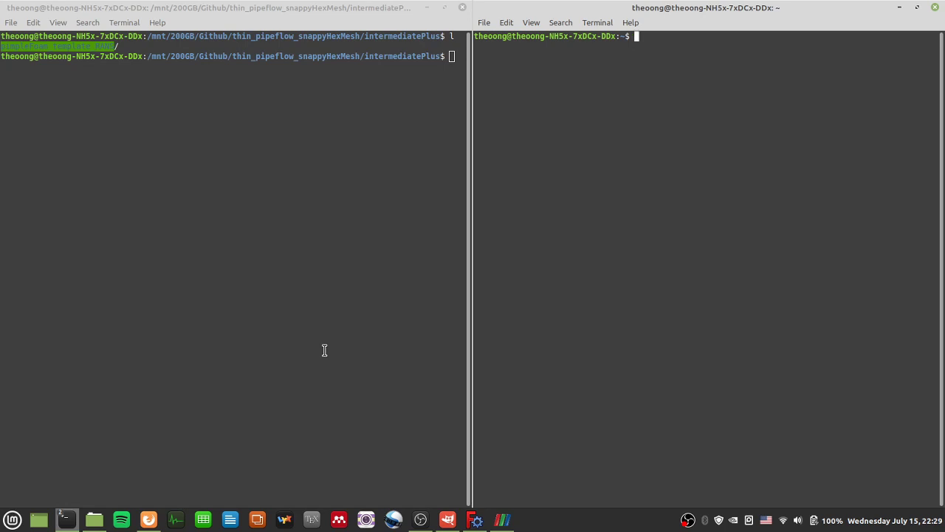
{"action": "left_click", "coordinate": [148, 520]}
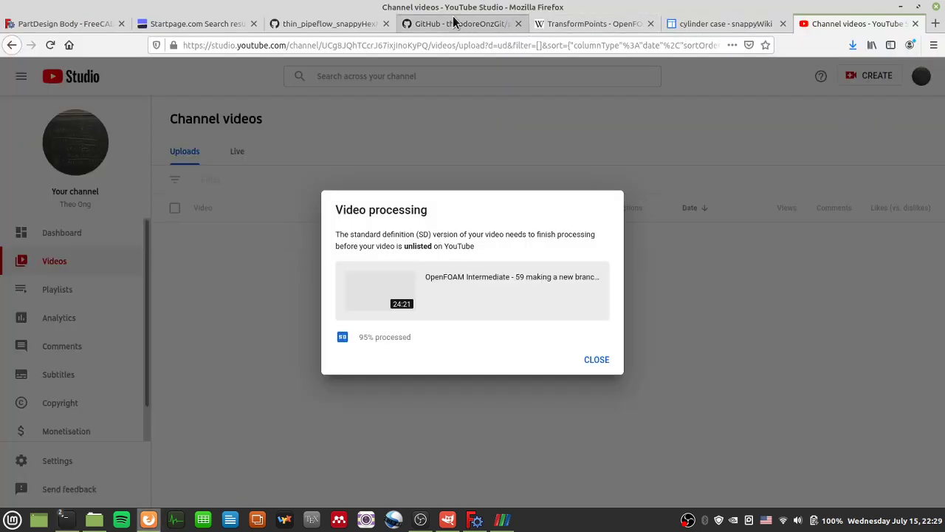
{"action": "left_click", "coordinate": [325, 25]}
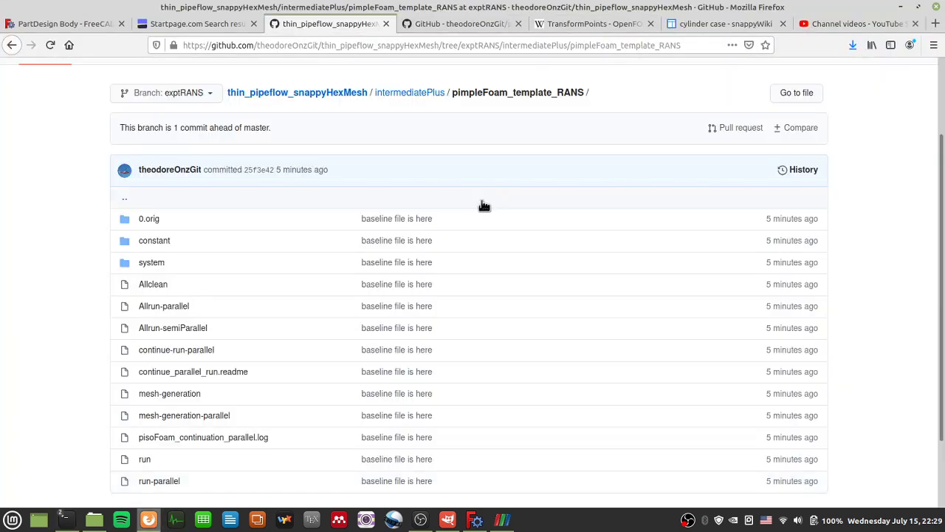
{"action": "triple_click", "coordinate": [465, 98]}
{"action": "left_click", "coordinate": [486, 123]}
{"action": "left_click", "coordinate": [155, 99]}
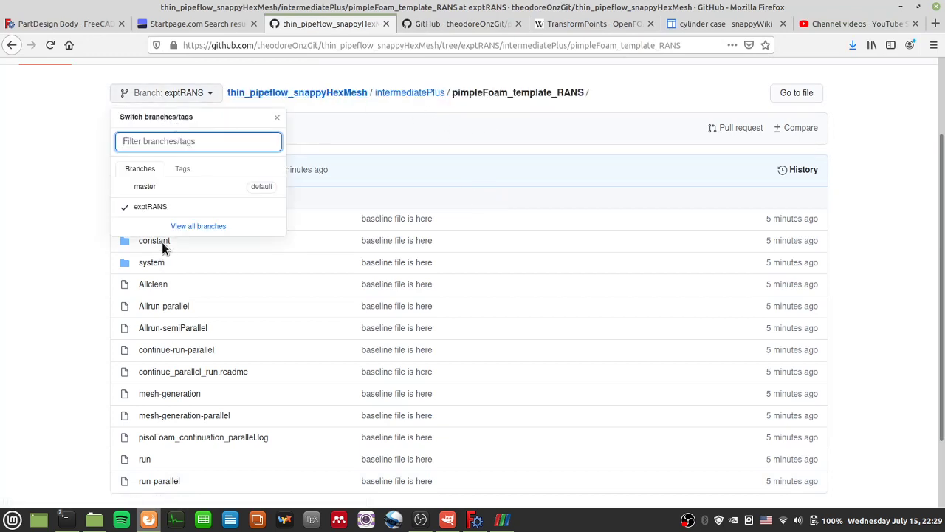
{"action": "left_click", "coordinate": [520, 123]}
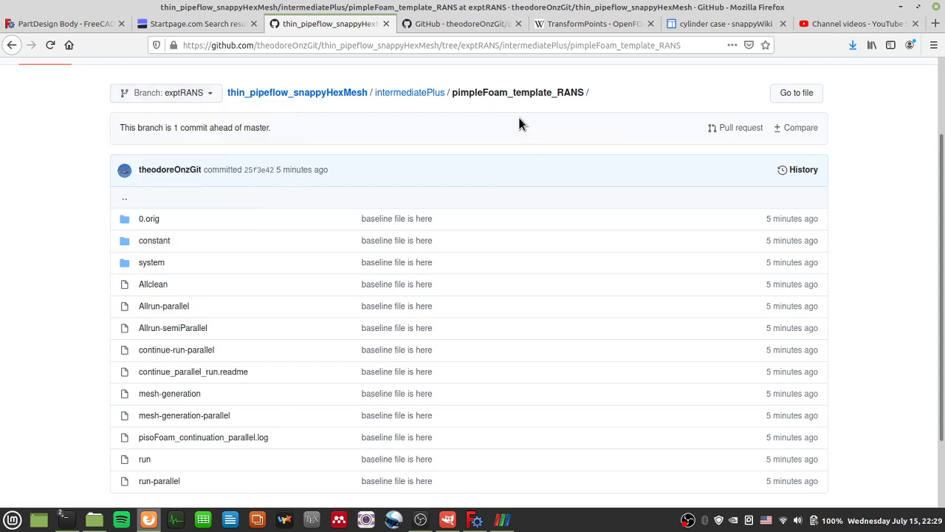
Try to view the pimpleFoam_template_RANS folder on the master branch, and return to the exptRANS branch.
{"action": "scroll", "coordinate": [519, 124], "scroll_direction": "up", "scroll_amount": 2}
{"action": "left_click", "coordinate": [164, 160]}
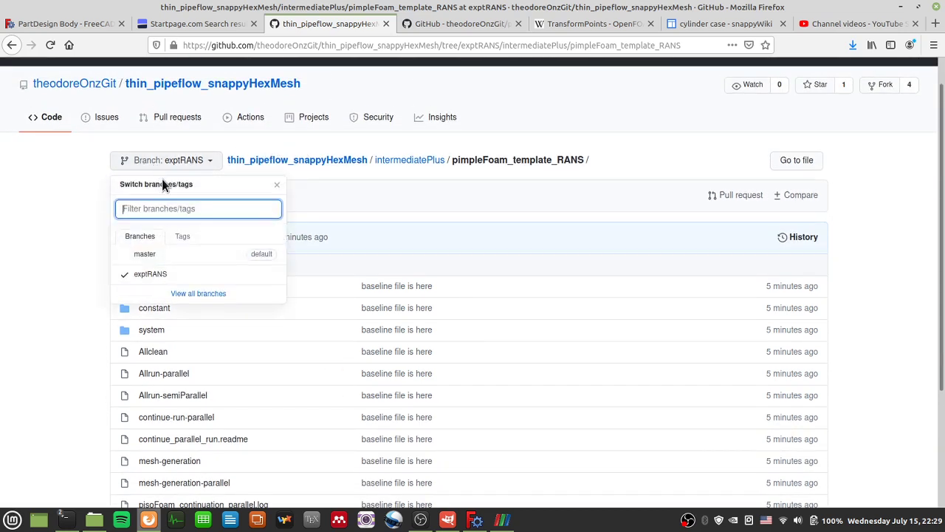
{"action": "left_click", "coordinate": [181, 253]}
{"action": "scroll", "coordinate": [363, 371], "scroll_direction": "down", "scroll_amount": 3}
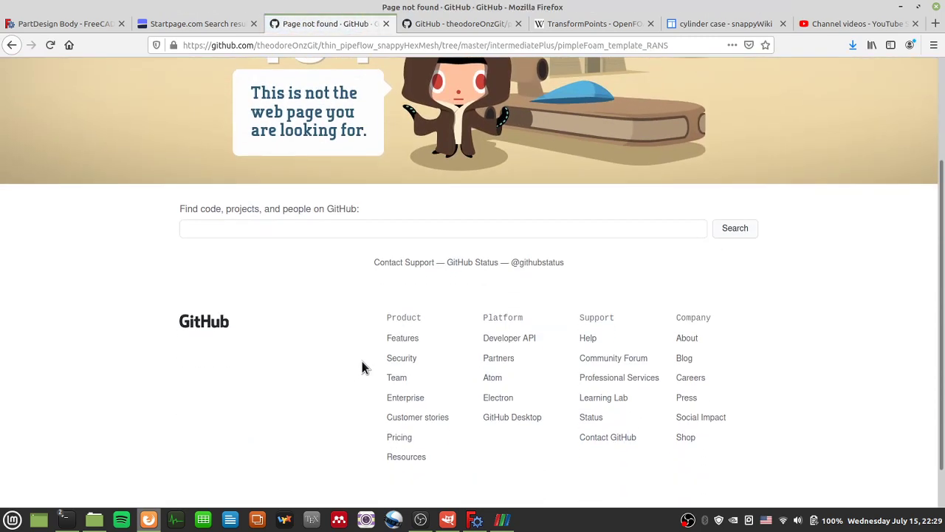
{"action": "scroll", "coordinate": [299, 314], "scroll_direction": "up", "scroll_amount": 3}
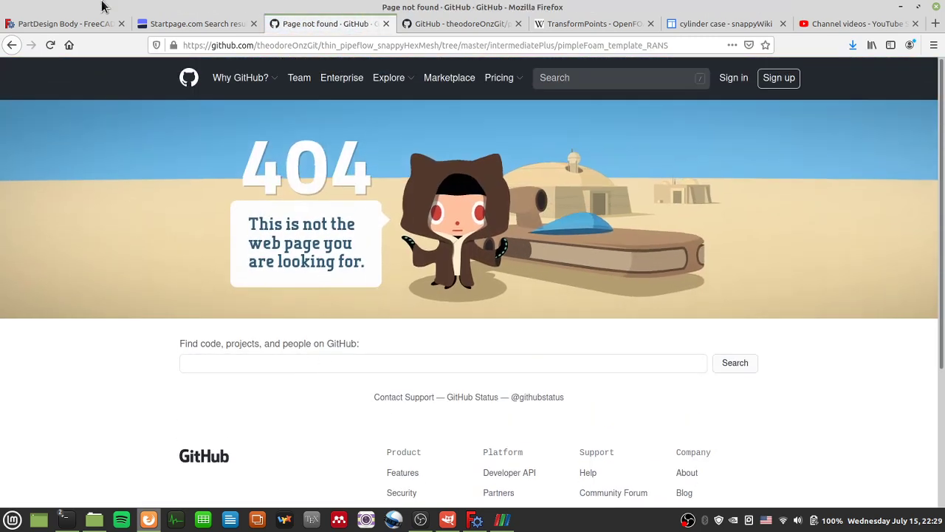
{"action": "left_click", "coordinate": [4, 46]}
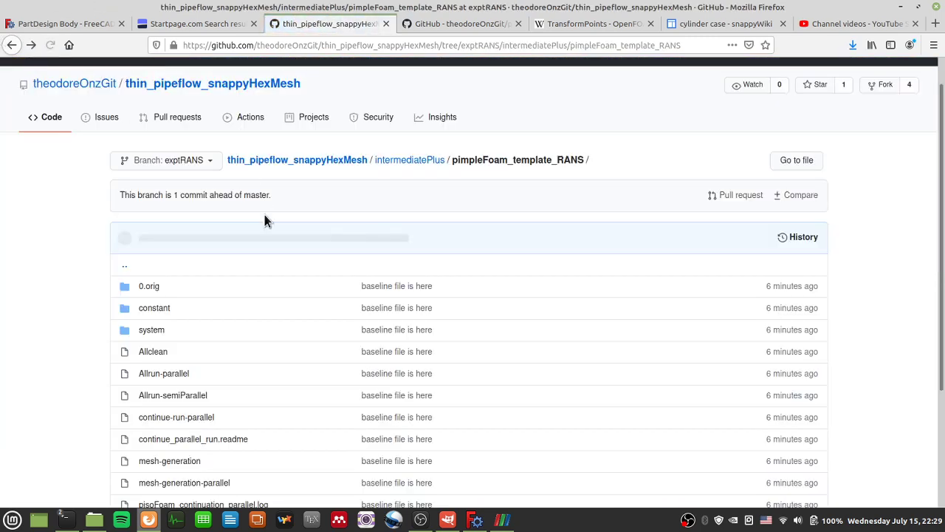
Switch to the master branch and cut /intermediatePlus/pimpleFoam_template_RANS from the address to open the branch's root.
{"action": "left_click", "coordinate": [208, 169]}
{"action": "left_click", "coordinate": [159, 258]}
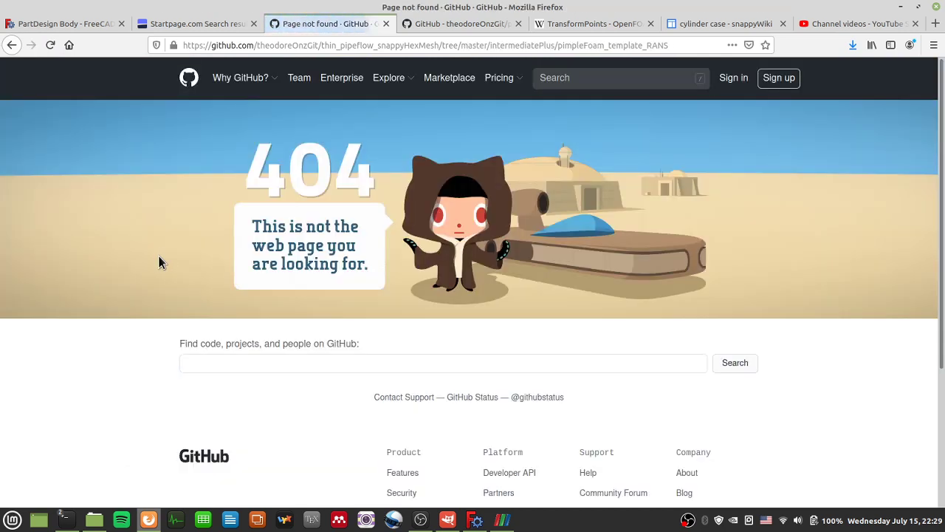
{"action": "left_click", "coordinate": [490, 46]}
{"action": "left_click_drag", "start_coordinate": [680, 45], "coordinate": [487, 44]}
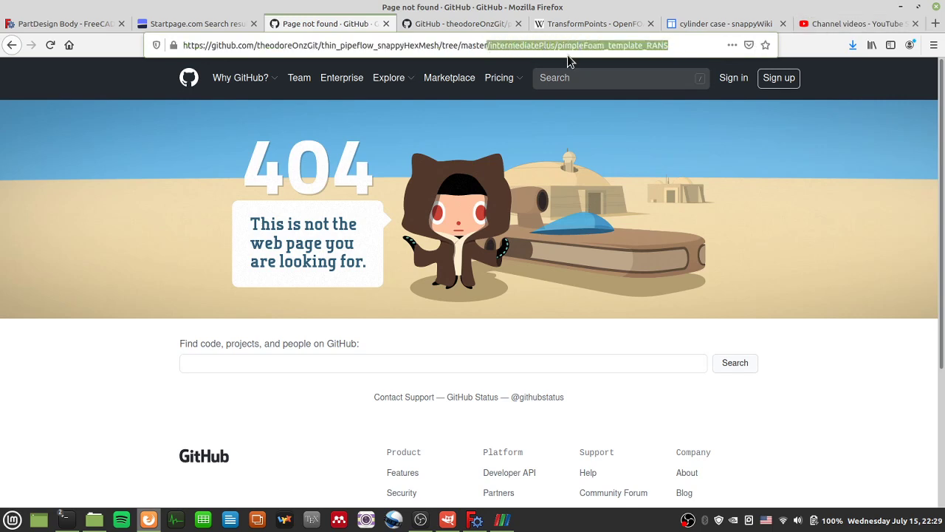
{"action": "key", "text": "BackSpace"}
{"action": "key", "text": "Return"}
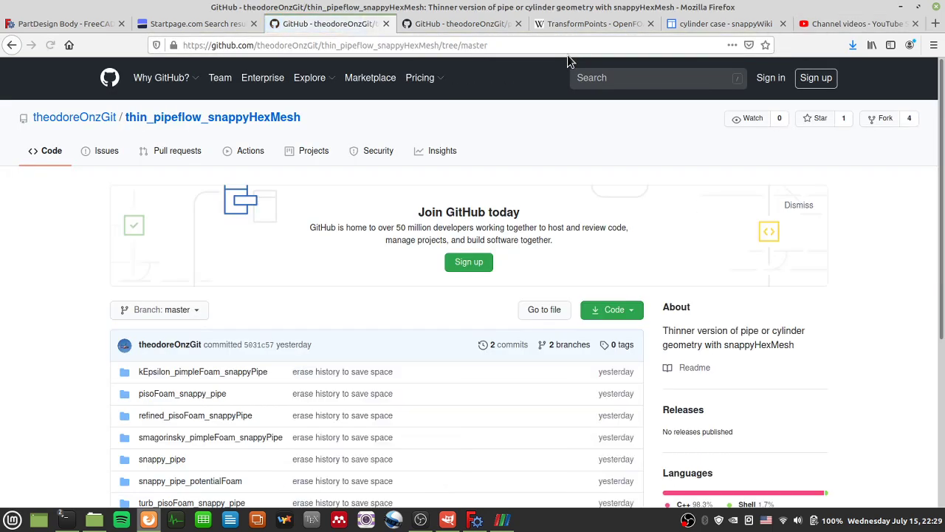
Return to the exptRANS folder page, highlight its path, retry the master branch and go back to exptRANS.
{"action": "left_click", "coordinate": [12, 45]}
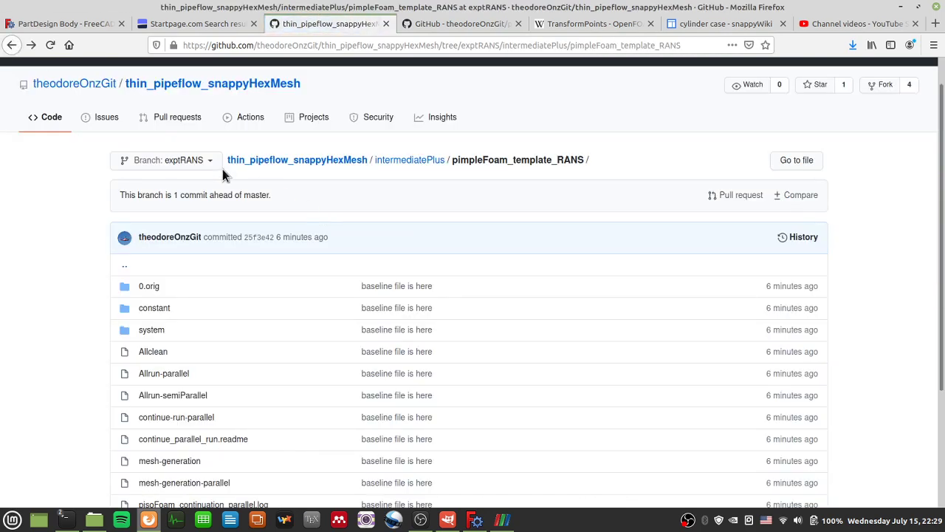
{"action": "left_click", "coordinate": [194, 159]}
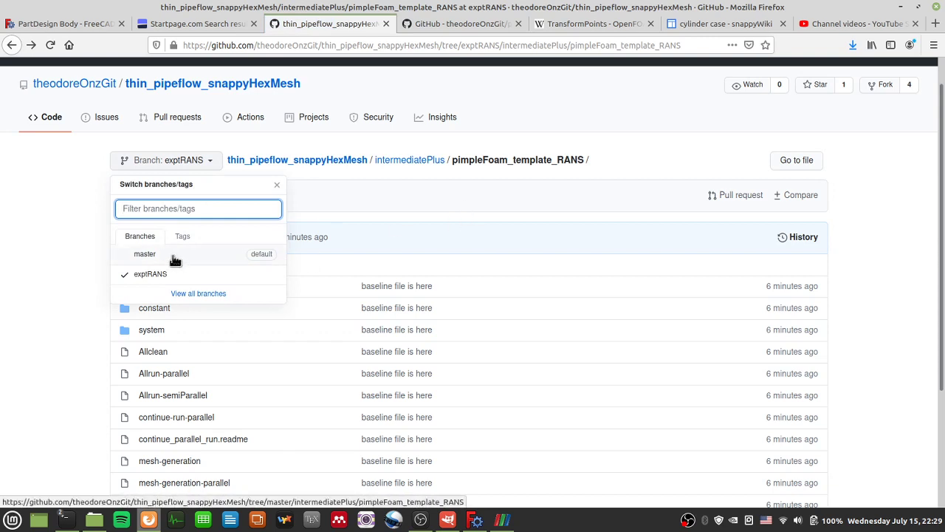
{"action": "left_click", "coordinate": [426, 206]}
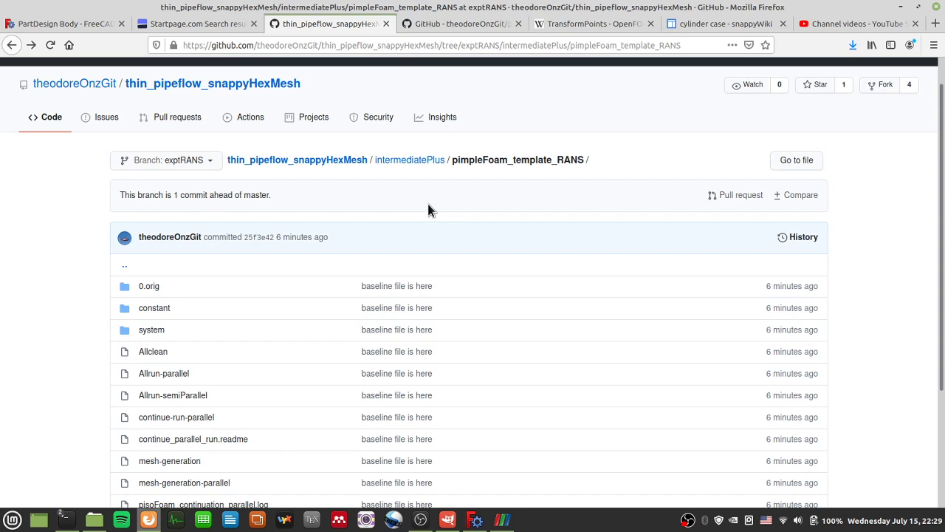
{"action": "left_click_drag", "start_coordinate": [605, 156], "coordinate": [375, 168]}
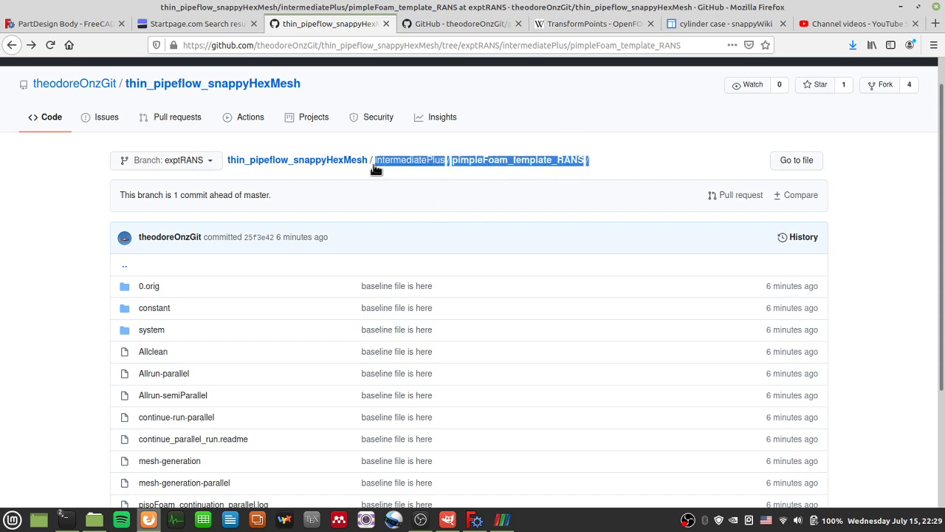
{"action": "left_click", "coordinate": [384, 190]}
{"action": "left_click", "coordinate": [141, 164]}
{"action": "left_click", "coordinate": [152, 253]}
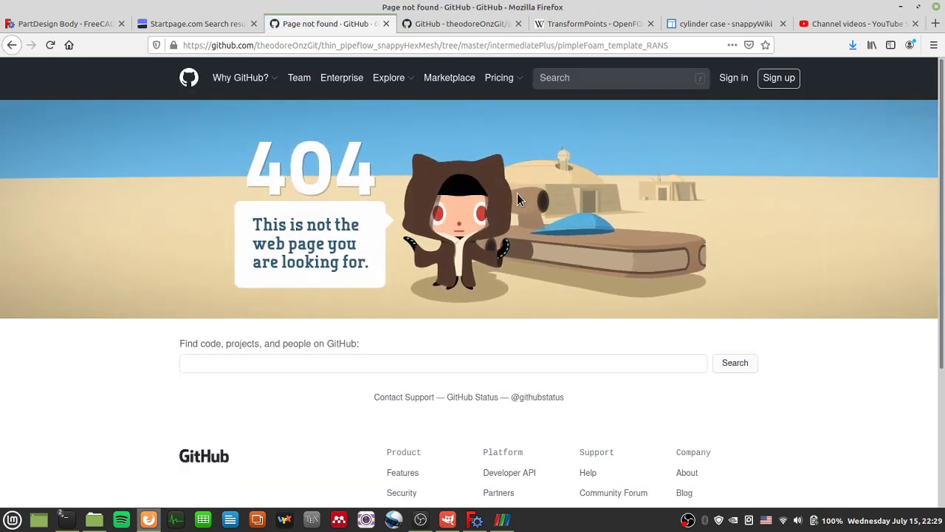
{"action": "left_click", "coordinate": [12, 45]}
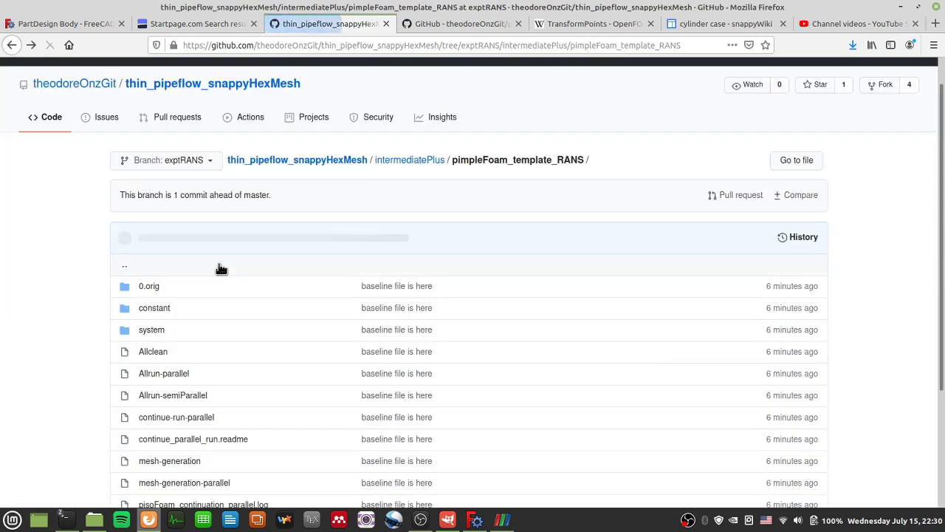
Open the root folder of thin_pipeflow_snappyHexMesh on exptRANS, and switch it to the master branch.
{"action": "left_click", "coordinate": [184, 160]}
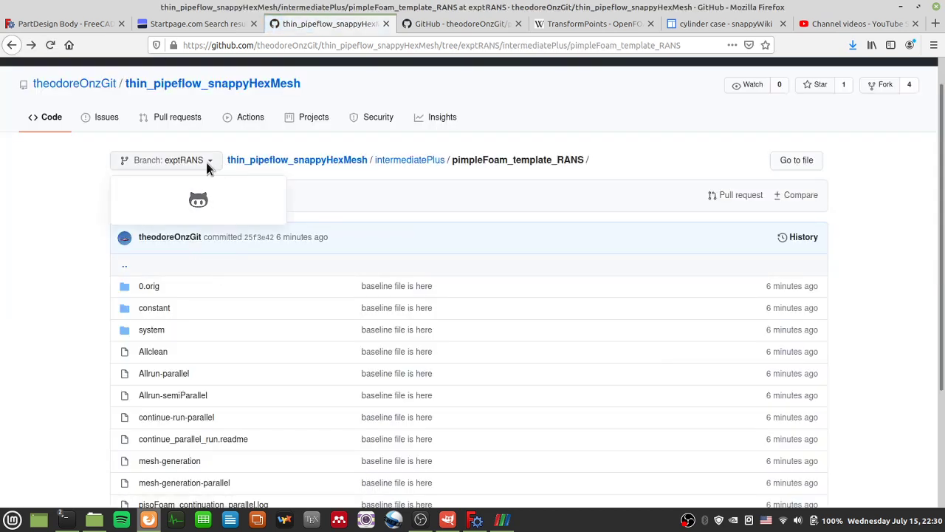
{"action": "left_click", "coordinate": [53, 188]}
{"action": "left_click", "coordinate": [154, 161]}
{"action": "left_click", "coordinate": [318, 166]}
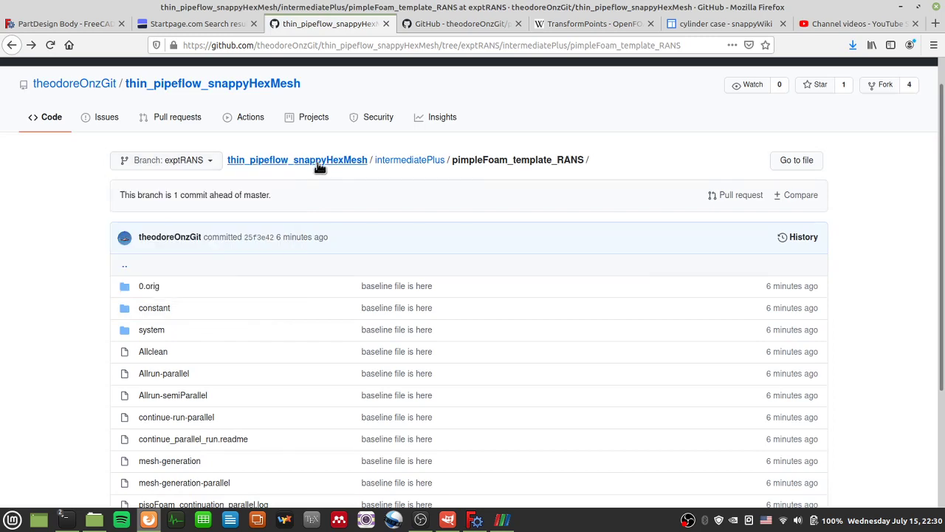
{"action": "left_click", "coordinate": [318, 166]}
{"action": "scroll", "coordinate": [224, 297], "scroll_direction": "down", "scroll_amount": 3}
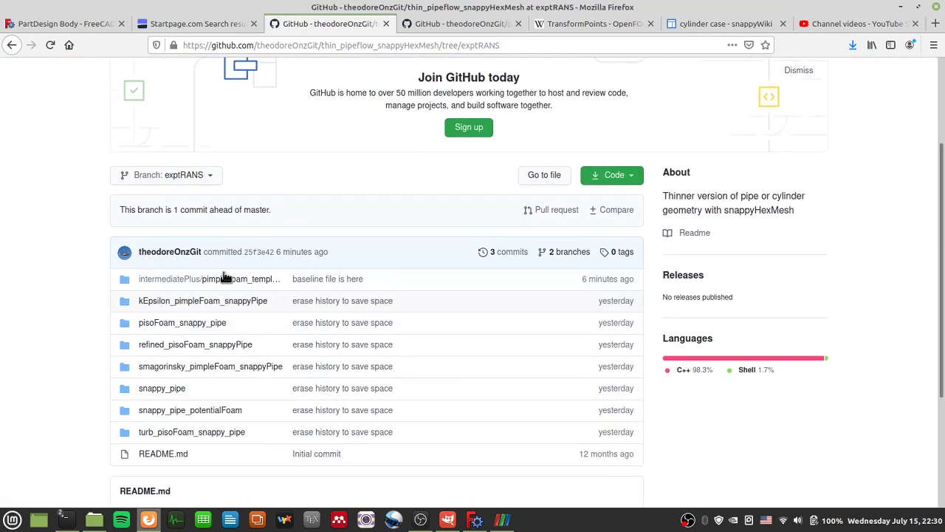
{"action": "left_click", "coordinate": [183, 177]}
{"action": "left_click", "coordinate": [140, 273]}
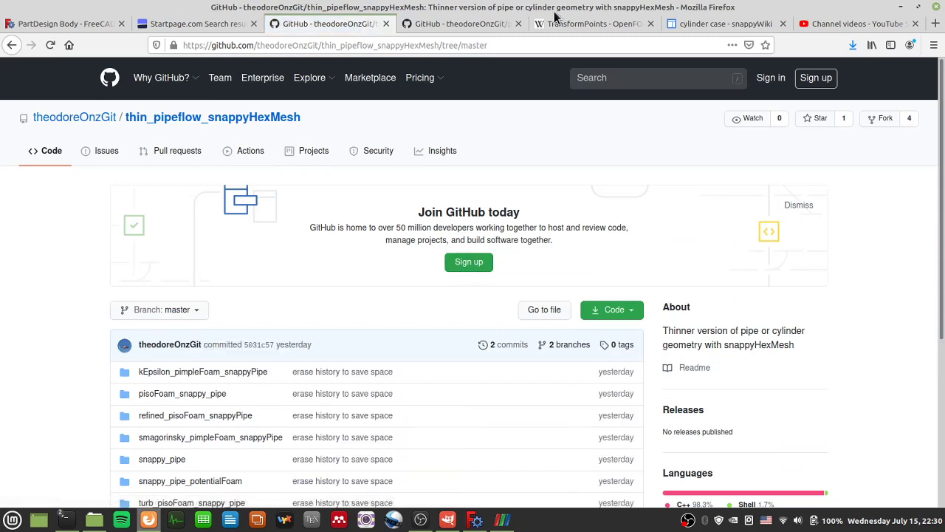
Leave the GitHub pages and bring both terminal windows back up side by side.
{"action": "left_click", "coordinate": [474, 28]}
{"action": "left_click", "coordinate": [343, 28]}
{"action": "mouse_move", "coordinate": [76, 520]}
{"action": "left_click", "coordinate": [90, 487]}
{"action": "left_click", "coordinate": [291, 475]}
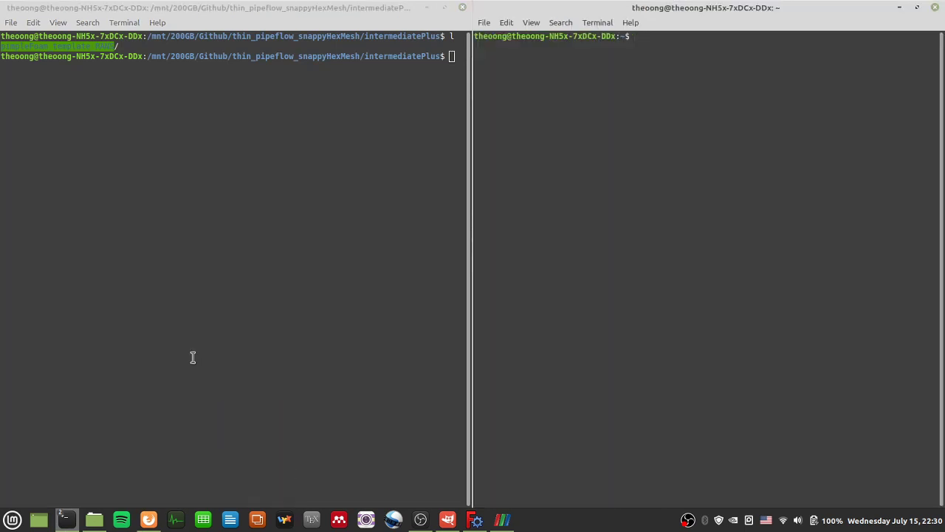
In the intermediatePlus terminal, change into the pimpleFoam_template_RANS directory and list its contents.
{"action": "type", "text": "cd"}
{"action": "key", "text": "BackSpace"}
{"action": "key", "text": "BackSpace"}
{"action": "left_click", "coordinate": [6, 270]}
{"action": "type", "text": "cd pi"}
{"action": "key", "text": "Tab"}
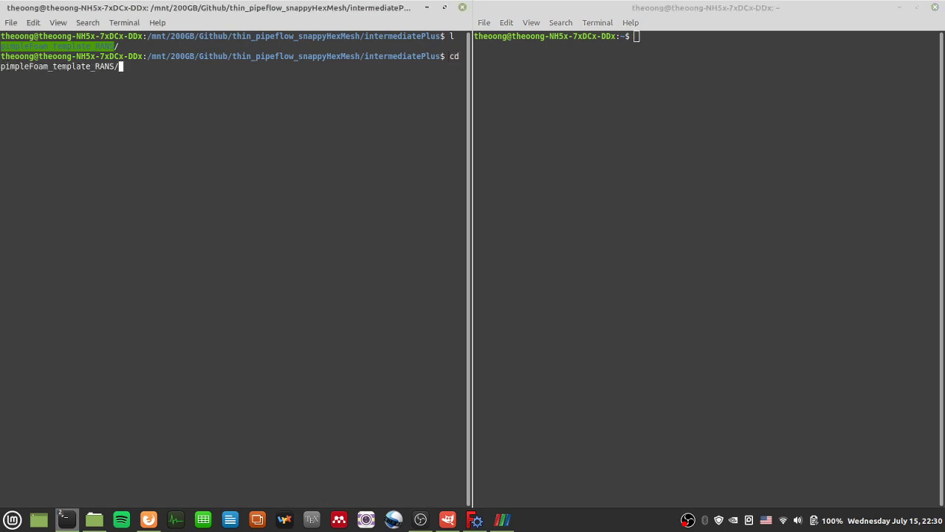
{"action": "key", "text": "Return"}
{"action": "type", "text": "l"}
{"action": "key", "text": "Return"}
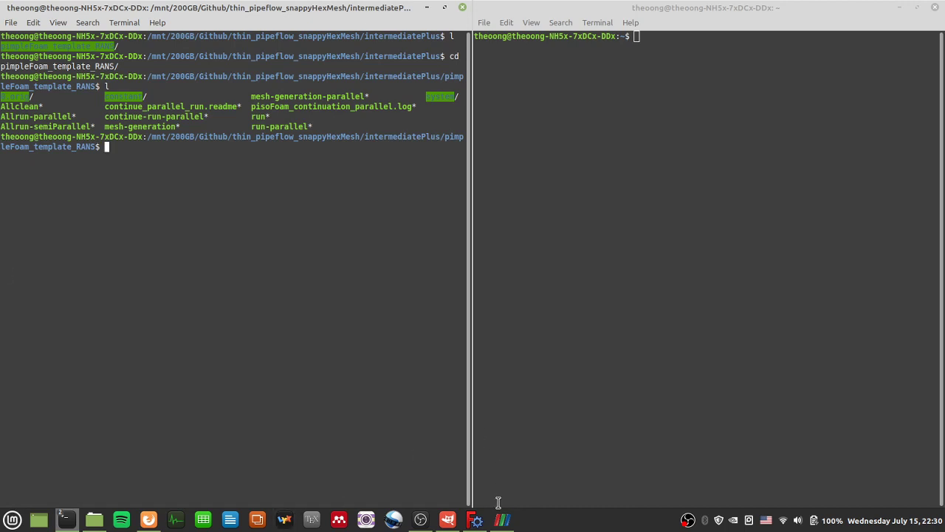
Bring up the FreeCAD model and the ParaView window, and return to the pimpleFoam_template_RANS terminal.
{"action": "left_click", "coordinate": [476, 519]}
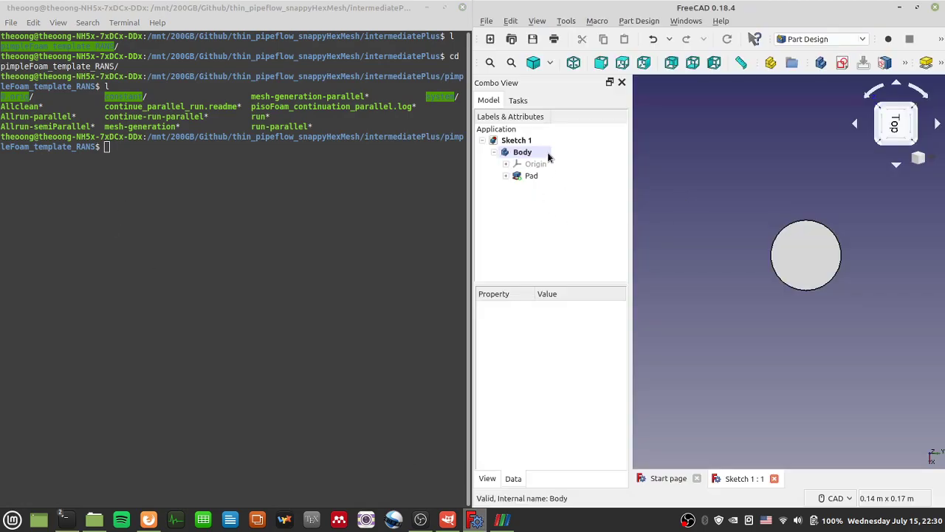
{"action": "left_click", "coordinate": [502, 519]}
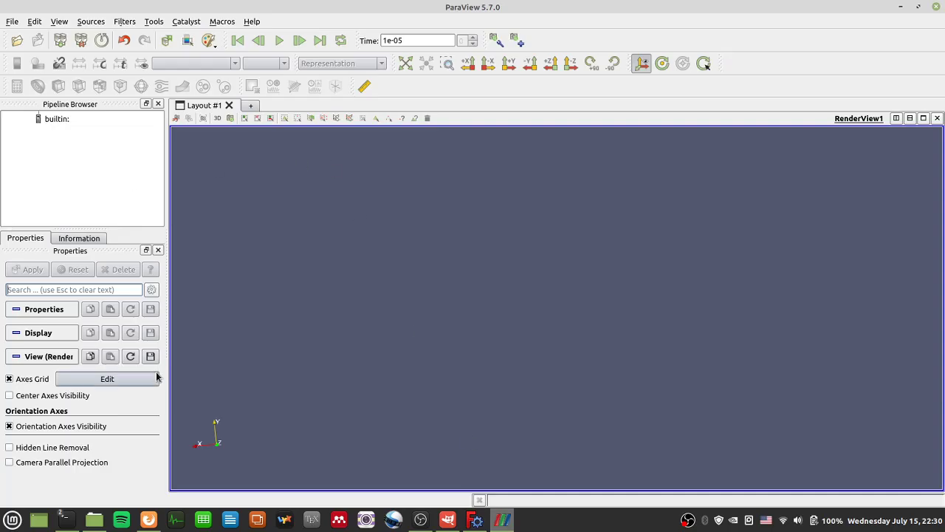
{"action": "mouse_move", "coordinate": [68, 517]}
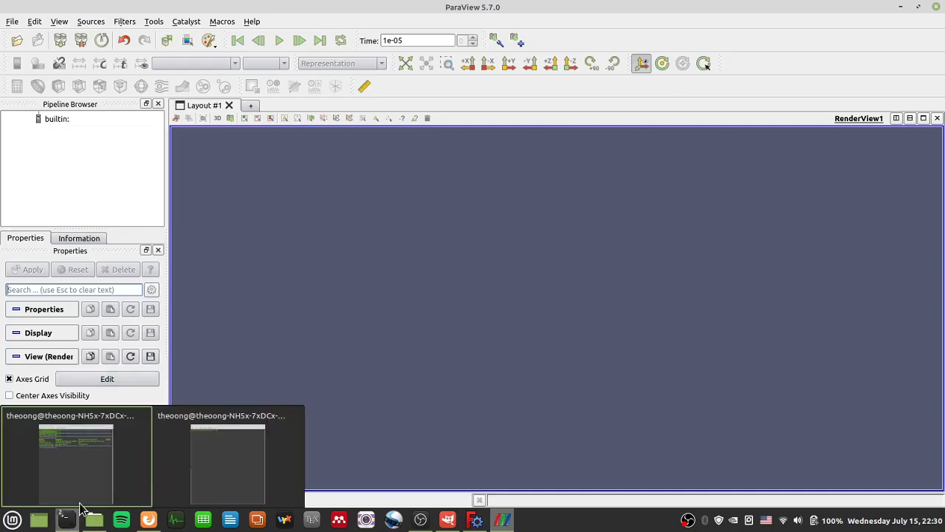
{"action": "left_click", "coordinate": [84, 487]}
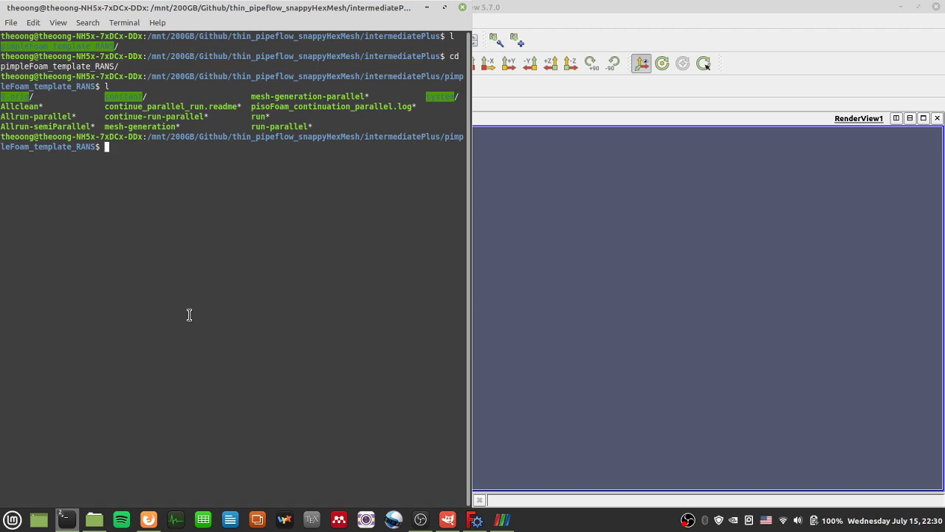
Open the mesh-generation script in vi, review its restore0Dir, blockMesh and snappyHexMesh commands, and quit.
{"action": "type", "text": "vi ./mes"}
{"action": "key", "text": "Tab"}
{"action": "key", "text": "Return"}
{"action": "triple_click", "coordinate": [162, 105]}
{"action": "left_click_drag", "start_coordinate": [189, 116], "coordinate": [2, 97]}
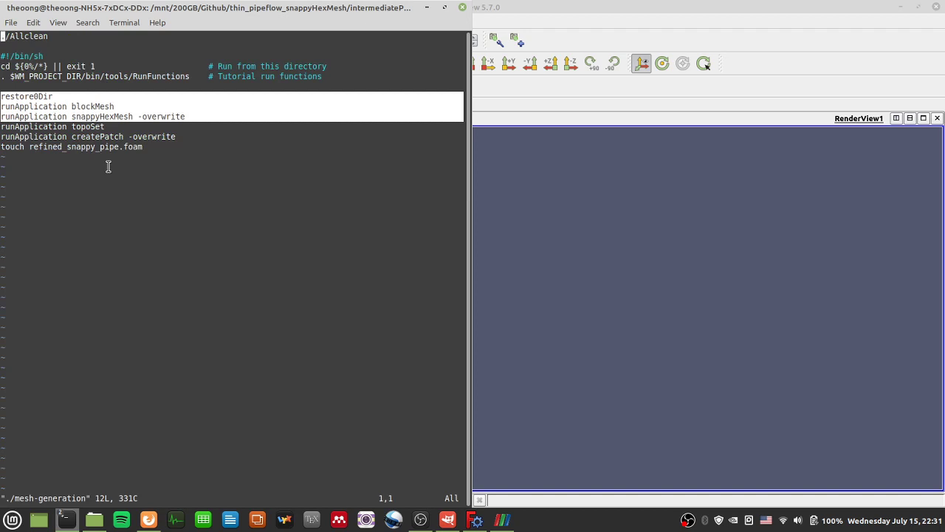
{"action": "left_click", "coordinate": [135, 119]}
{"action": "left_click_drag", "start_coordinate": [71, 107], "coordinate": [95, 109]}
{"action": "left_click", "coordinate": [195, 189]}
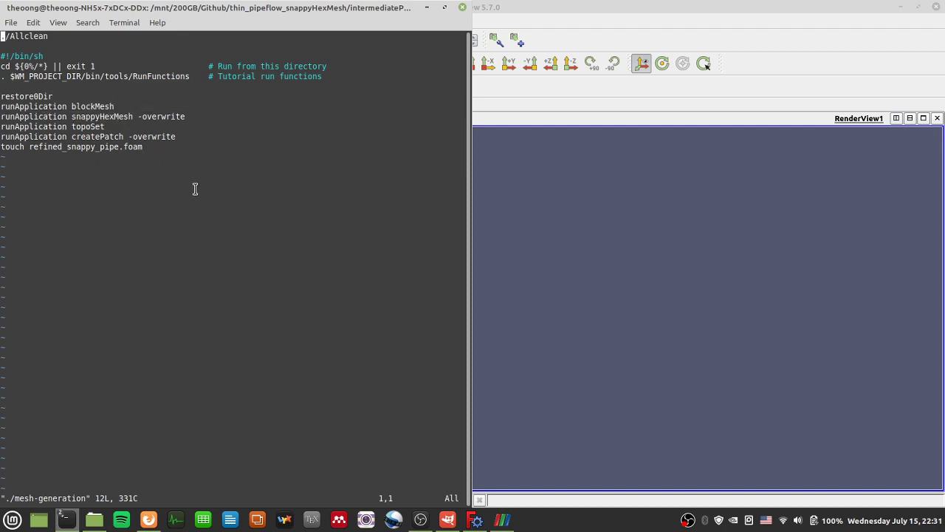
{"action": "type", "text": ":q"}
{"action": "key", "text": "Return"}
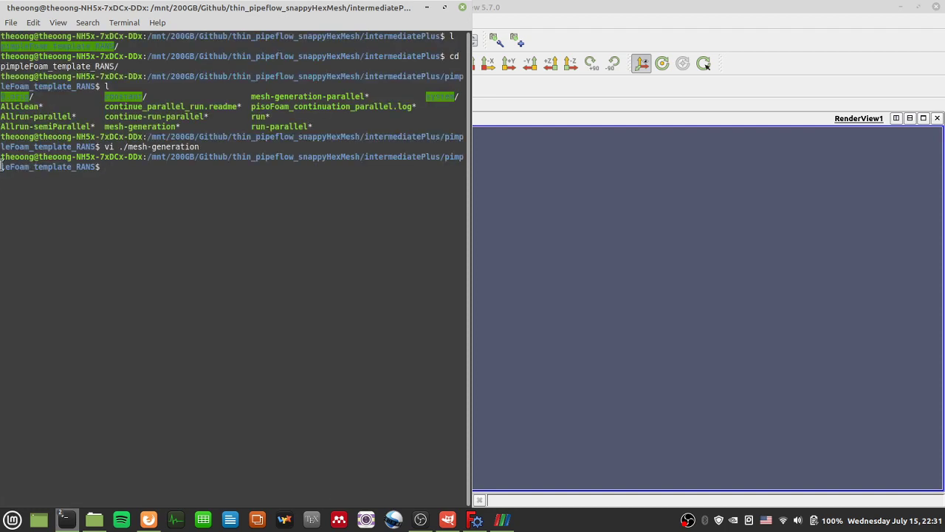
Copy 0.orig to 0 and run blockMesh and snappyHexMesh -overwrite as one chained command in the pimpleFoam_template_RANS directory.
{"action": "type", "text": "cp -ar 0.oring"}
{"action": "key", "text": "BackSpace"}
{"action": "key", "text": "BackSpace"}
{"action": "type", "text": "g 0 && "}
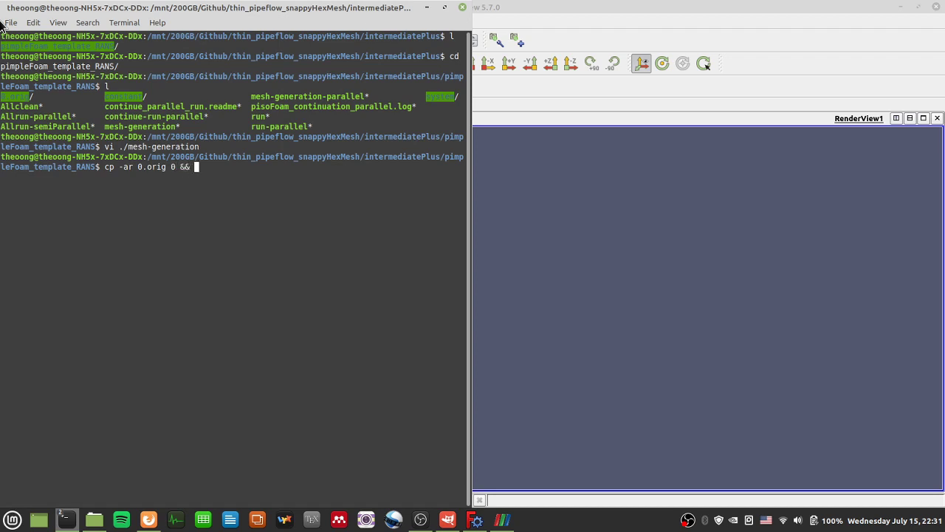
{"action": "type", "text": "blockMesh"}
{"action": "type", "text": "&& snappy"}
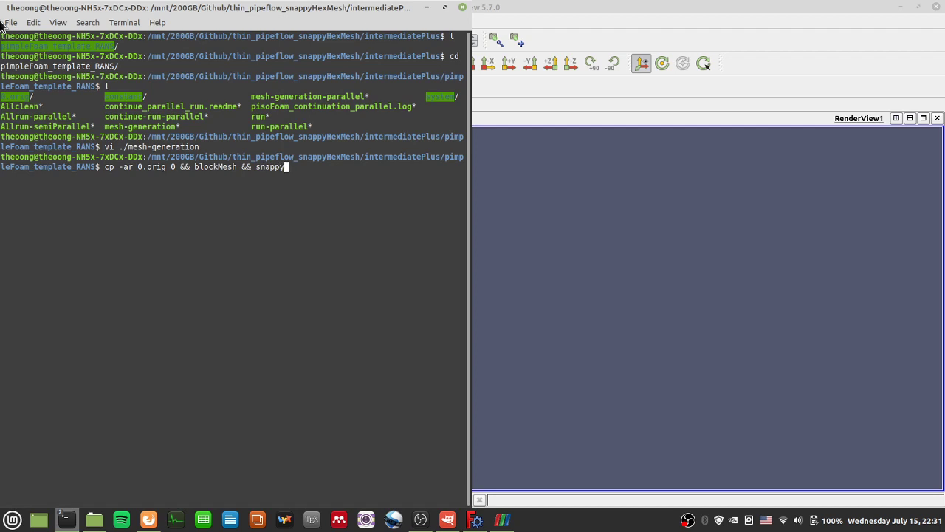
{"action": "key", "text": "Tab"}
{"action": "type", "text": "-overwrite"}
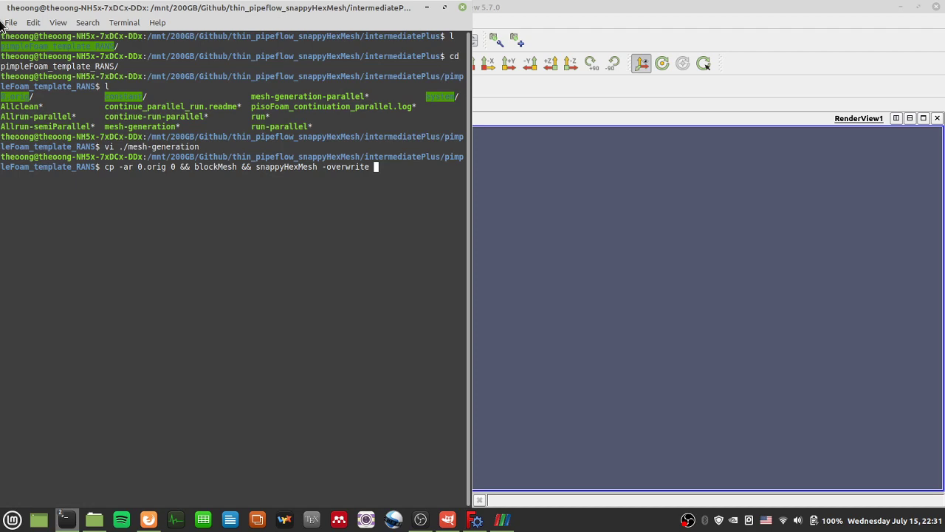
{"action": "key", "text": "Return"}
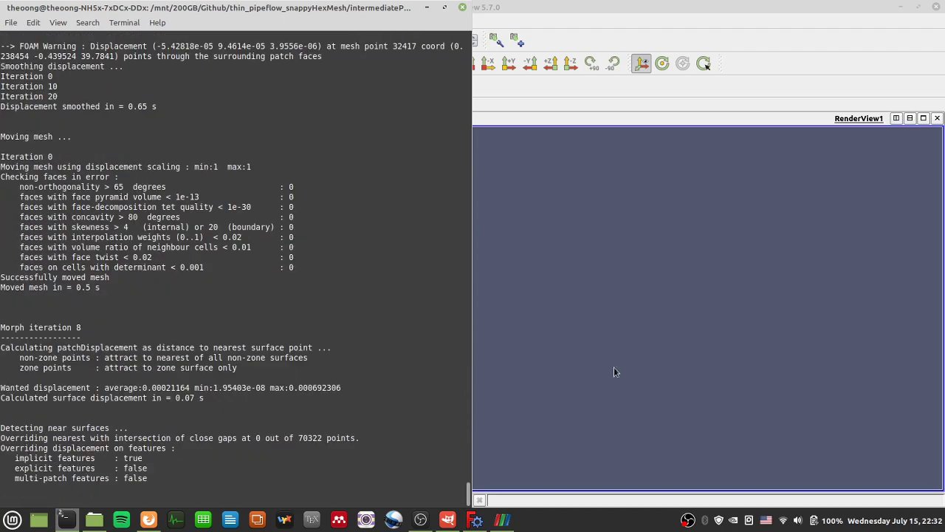
Bring the second terminal window forward and list the contents of its home directory.
{"action": "mouse_move", "coordinate": [65, 519]}
{"action": "left_click", "coordinate": [176, 465]}
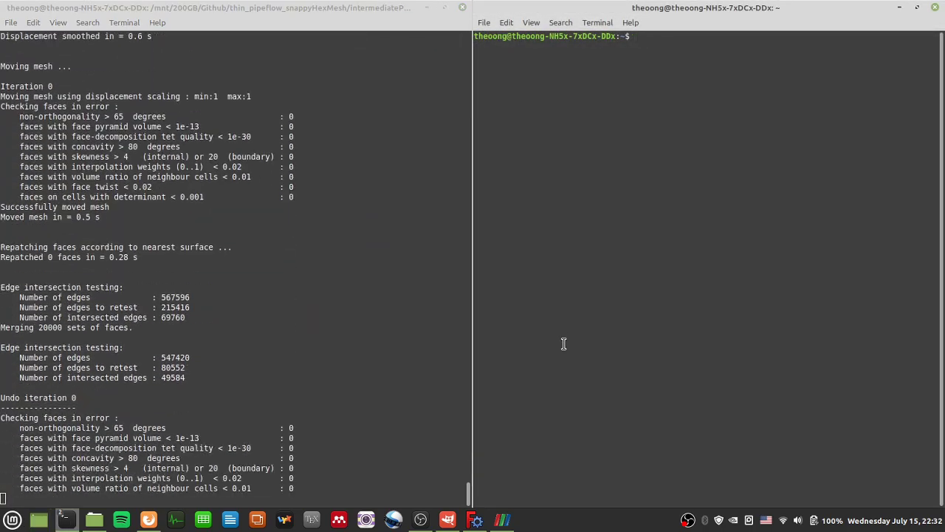
{"action": "type", "text": "l"}
{"action": "key", "text": "Return"}
{"action": "type", "text": "cd pimpleFoam_template_RANS/"}
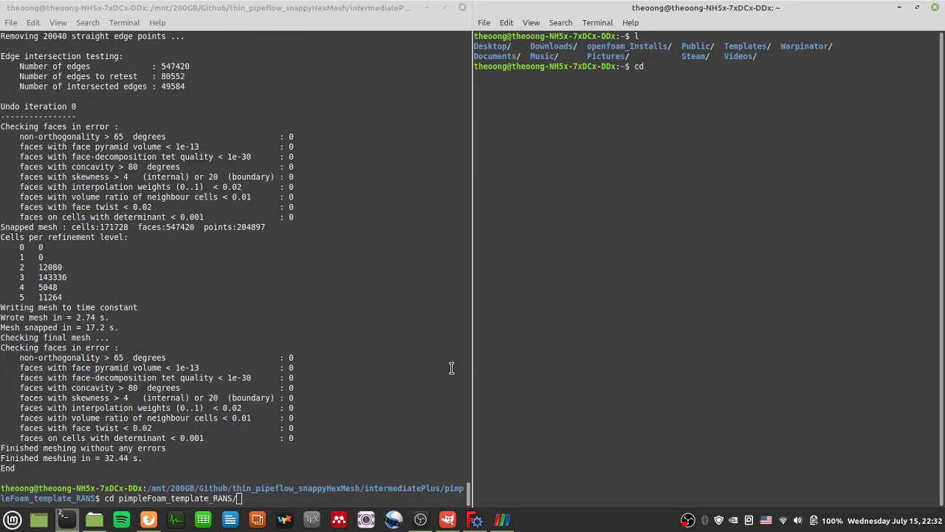
{"action": "left_click", "coordinate": [424, 359]}
{"action": "key", "text": "BackSpace"}
{"action": "key", "text": "BackSpace"}
{"action": "key", "text": "BackSpace"}
{"action": "key", "text": "BackSpace"}
{"action": "key", "text": "BackSpace"}
{"action": "key", "text": "BackSpace"}
{"action": "key", "text": "BackSpace"}
{"action": "key", "text": "BackSpace"}
{"action": "key", "text": "BackSpace"}
{"action": "key", "text": "BackSpace"}
{"action": "key", "text": "BackSpace"}
{"action": "key", "text": "BackSpace"}
{"action": "key", "text": "BackSpace"}
{"action": "key", "text": "BackSpace"}
{"action": "key", "text": "BackSpace"}
{"action": "key", "text": "BackSpace"}
{"action": "key", "text": "BackSpace"}
{"action": "key", "text": "BackSpace"}
{"action": "key", "text": "BackSpace"}
{"action": "key", "text": "BackSpace"}
{"action": "key", "text": "BackSpace"}
{"action": "key", "text": "BackSpace"}
{"action": "key", "text": "BackSpace"}
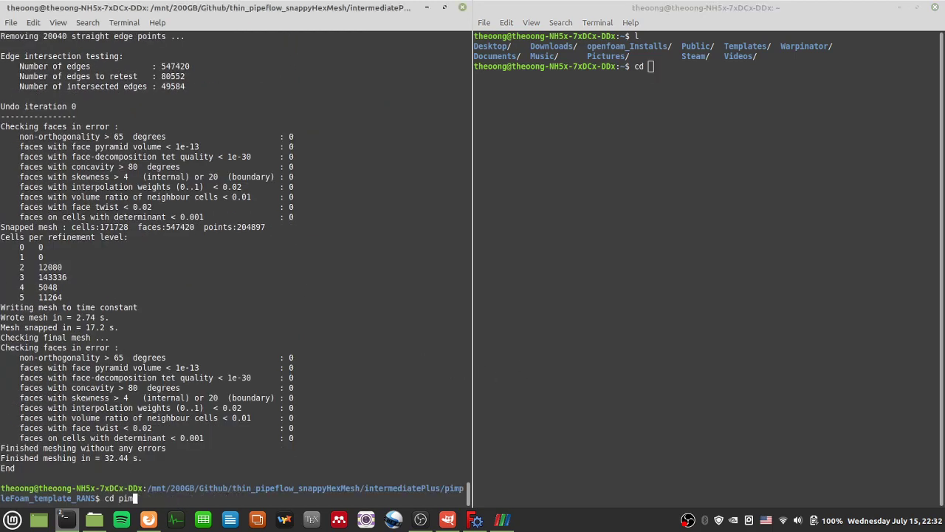
In the meshed case's terminal, list the directory contents and create an empty pipe.foam file.
{"action": "type", "text": "l"}
{"action": "key", "text": "Return"}
{"action": "type", "text": "touch"}
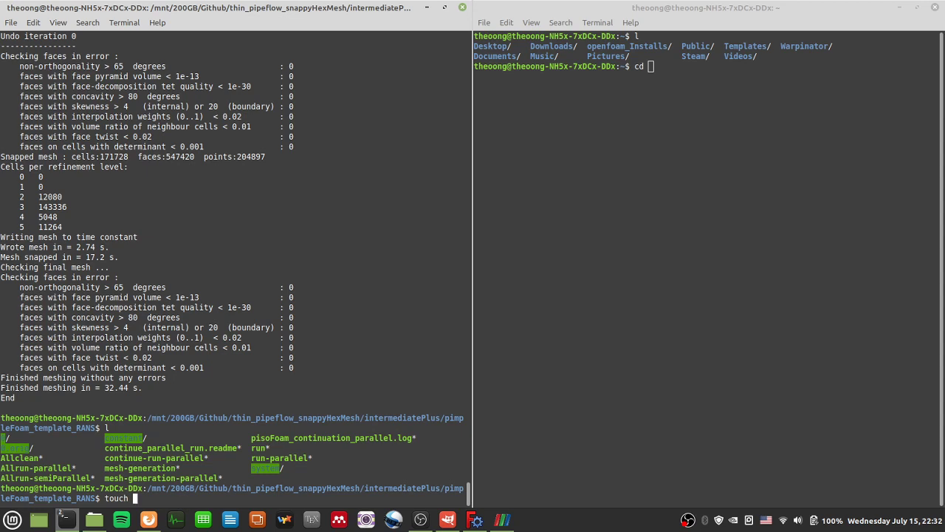
{"action": "type", "text": "pipe.foam"}
{"action": "key", "text": "Return"}
Clear the case terminal and list the directory contents again to check for pipe.foam.
{"action": "type", "text": "clear"}
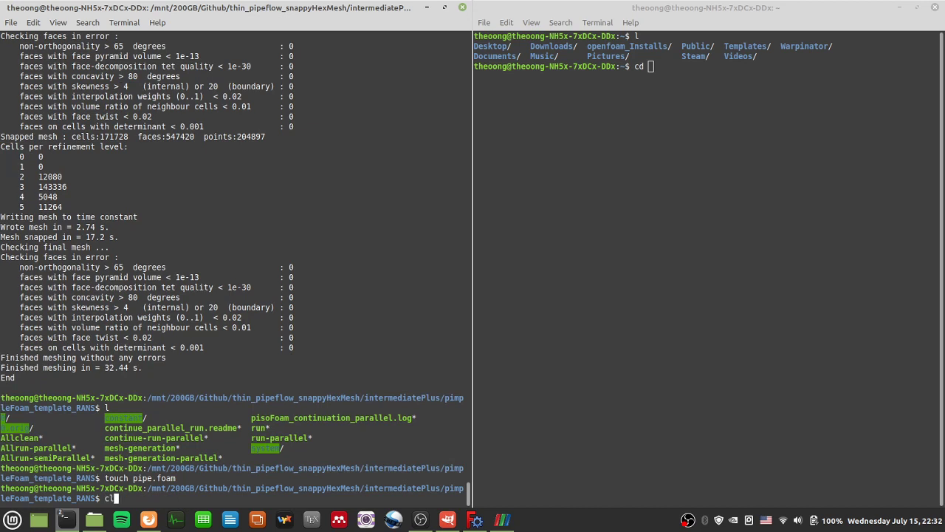
{"action": "key", "text": "Return"}
{"action": "type", "text": "l"}
{"action": "key", "text": "Return"}
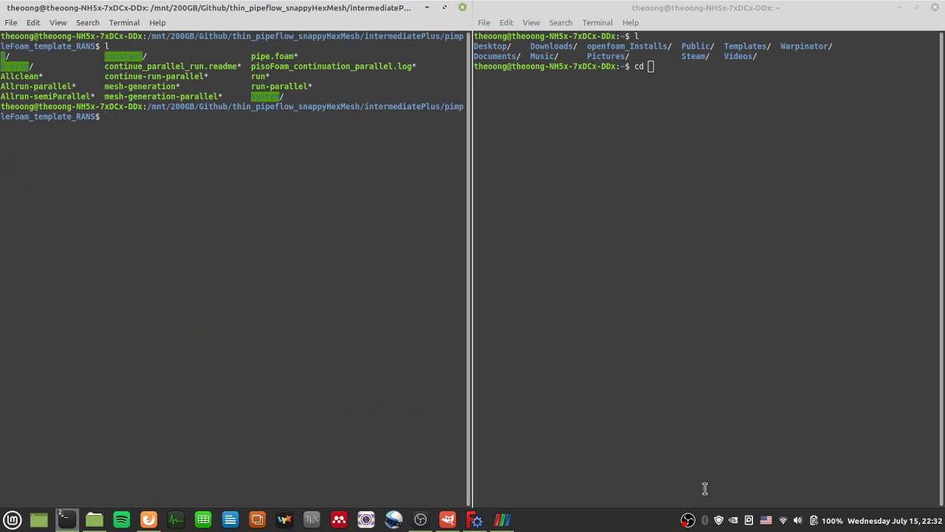
Switch to ParaView, open pipe.foam from intermediatePlus/pimpleFoam_template_RANS, and load its internalMesh.
{"action": "left_click", "coordinate": [505, 520]}
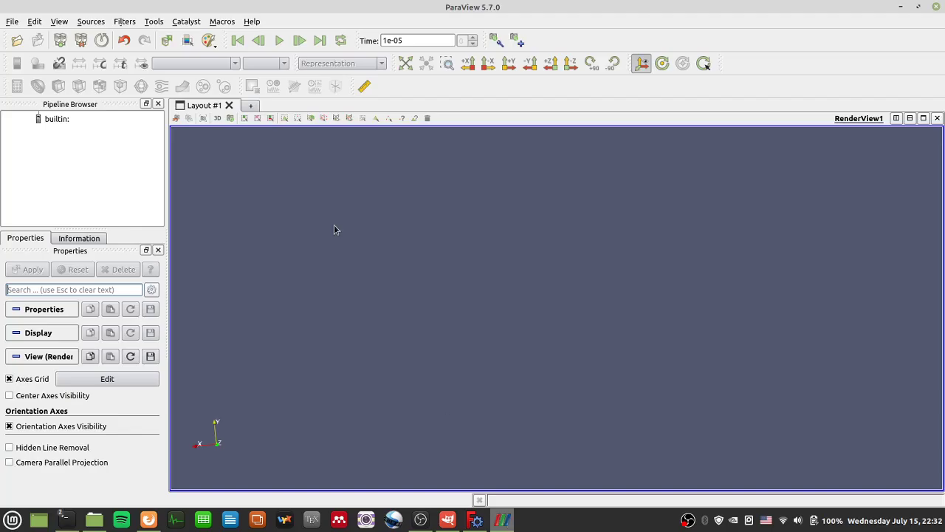
{"action": "left_click", "coordinate": [17, 40]}
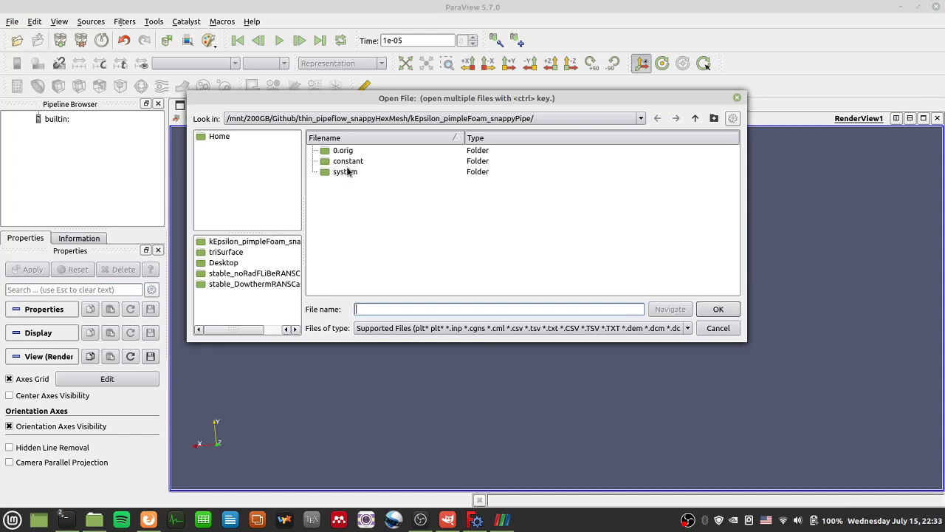
{"action": "left_click", "coordinate": [694, 119]}
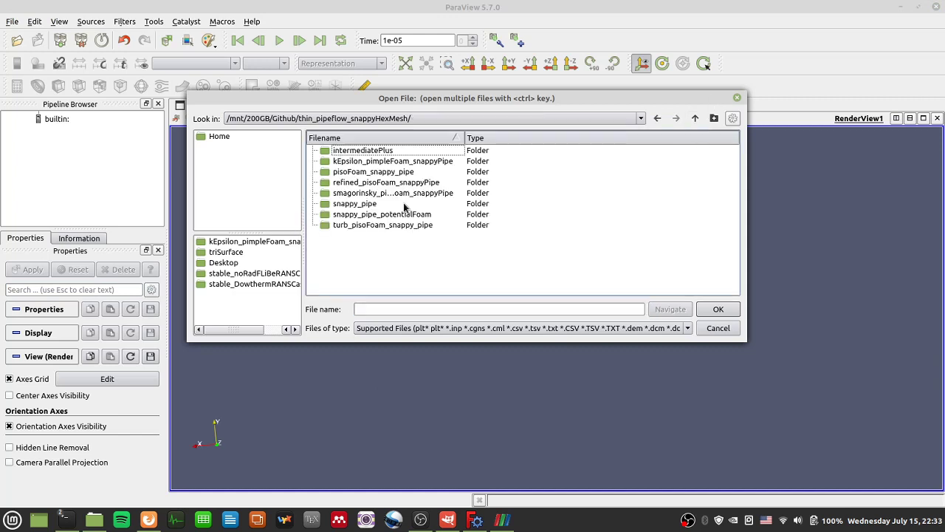
{"action": "double_click", "coordinate": [374, 152]}
{"action": "double_click", "coordinate": [383, 152]}
{"action": "double_click", "coordinate": [362, 191]}
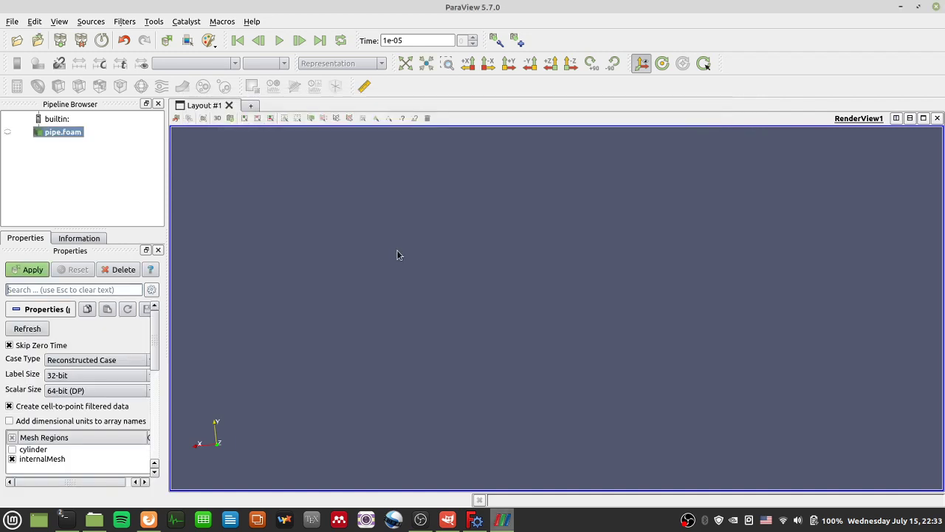
{"action": "left_click", "coordinate": [30, 270]}
Examine the loaded pipe geometry from several angles, including its circular end and full length.
{"action": "scroll", "coordinate": [539, 327], "scroll_direction": "up", "scroll_amount": 10}
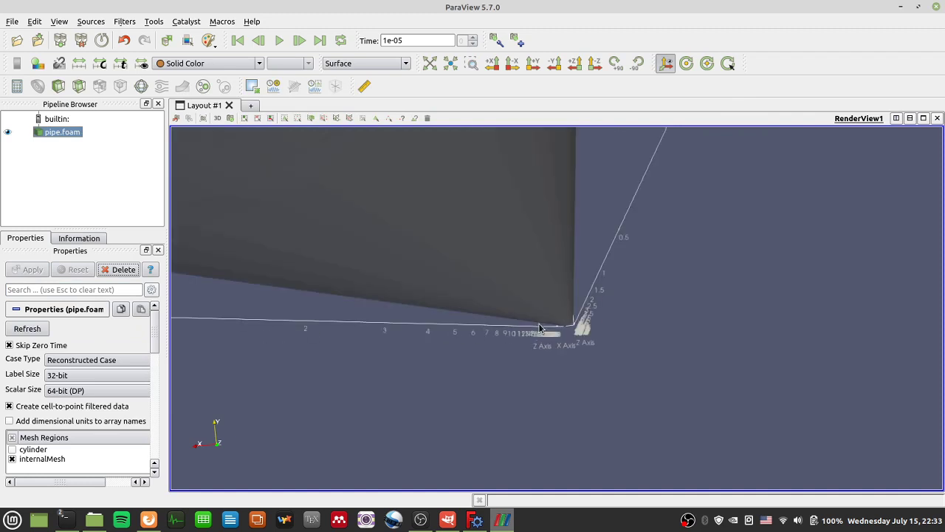
{"action": "scroll", "coordinate": [542, 323], "scroll_direction": "down", "scroll_amount": 10}
{"action": "left_click_drag", "start_coordinate": [542, 323], "coordinate": [464, 334]}
{"action": "scroll", "coordinate": [466, 333], "scroll_direction": "up", "scroll_amount": 2}
{"action": "left_click_drag", "start_coordinate": [646, 337], "coordinate": [577, 348]}
{"action": "scroll", "coordinate": [390, 390], "scroll_direction": "up", "scroll_amount": 1}
{"action": "scroll", "coordinate": [615, 397], "scroll_direction": "up", "scroll_amount": 5}
{"action": "scroll", "coordinate": [613, 396], "scroll_direction": "down", "scroll_amount": 5}
{"action": "scroll", "coordinate": [568, 355], "scroll_direction": "up", "scroll_amount": 5}
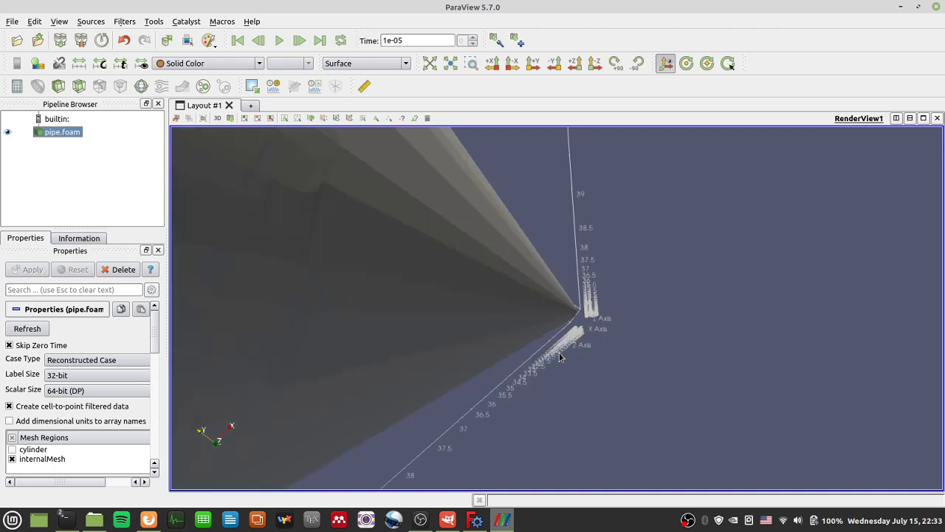
{"action": "scroll", "coordinate": [559, 353], "scroll_direction": "down", "scroll_amount": 5}
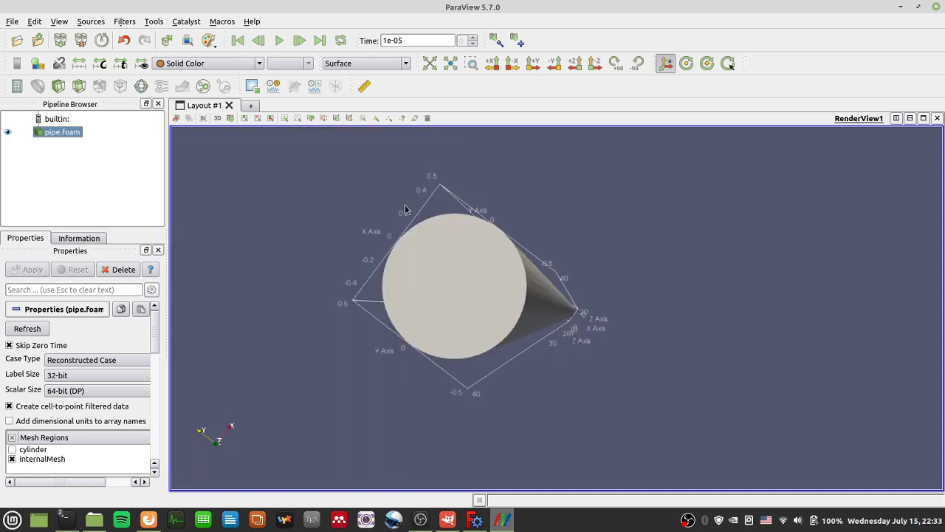
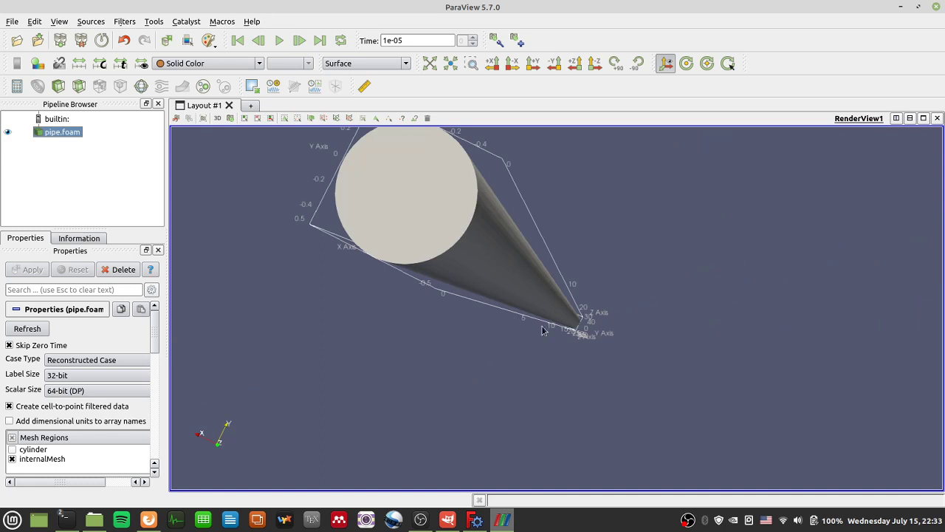
{"action": "left_click_drag", "start_coordinate": [542, 328], "coordinate": [506, 331]}
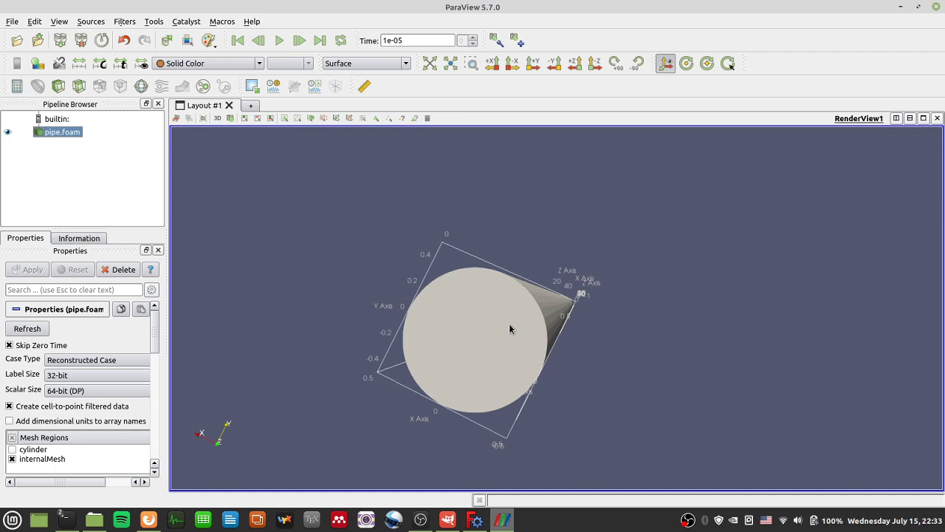
{"action": "left_click_drag", "start_coordinate": [513, 327], "coordinate": [156, 420]}
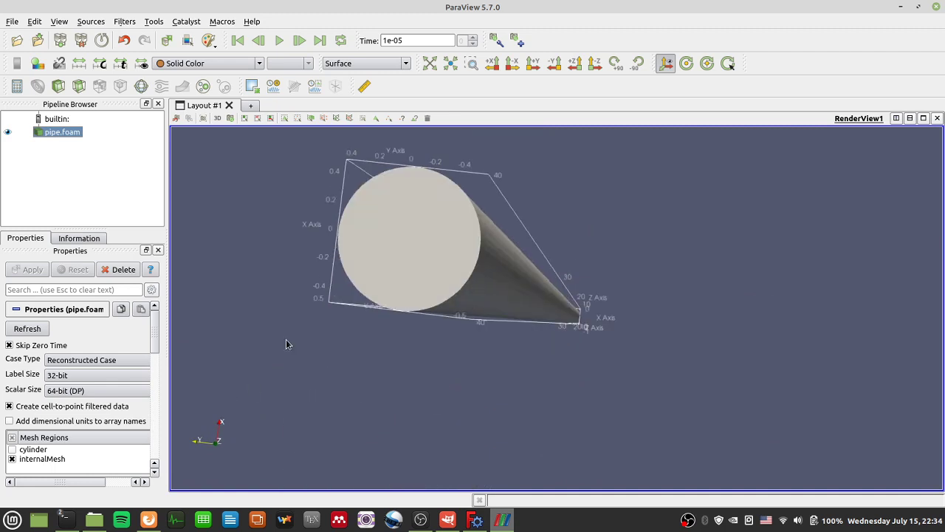
{"action": "left_click_drag", "start_coordinate": [359, 320], "coordinate": [355, 327]}
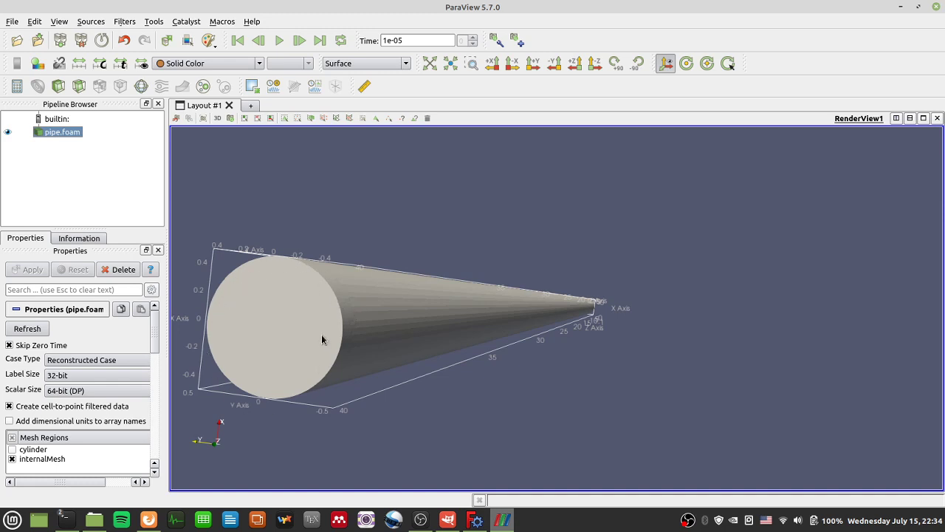
Change the pipe.foam representation to Surface With Edges.
{"action": "left_click", "coordinate": [383, 63]}
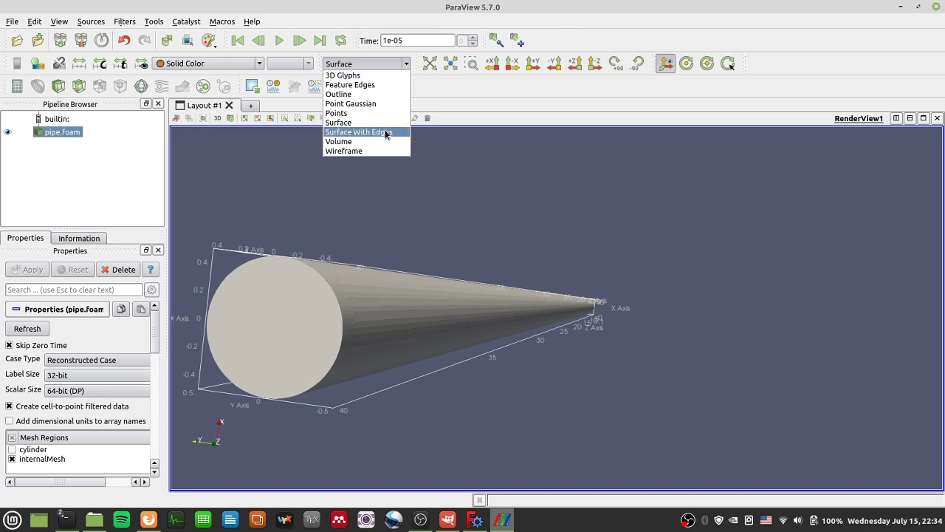
{"action": "left_click", "coordinate": [359, 132]}
{"action": "scroll", "coordinate": [324, 289], "scroll_direction": "up", "scroll_amount": 5}
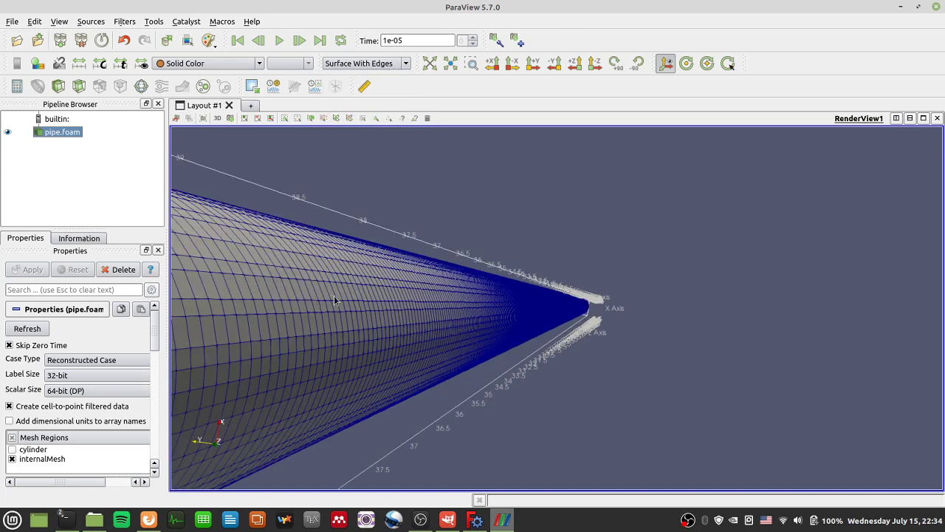
Examine the pipe's mesh edges, comparing the wall refinement with the core cells at both circular ends.
{"action": "left_click_drag", "start_coordinate": [334, 296], "coordinate": [437, 380]}
{"action": "scroll", "coordinate": [439, 366], "scroll_direction": "up", "scroll_amount": 5}
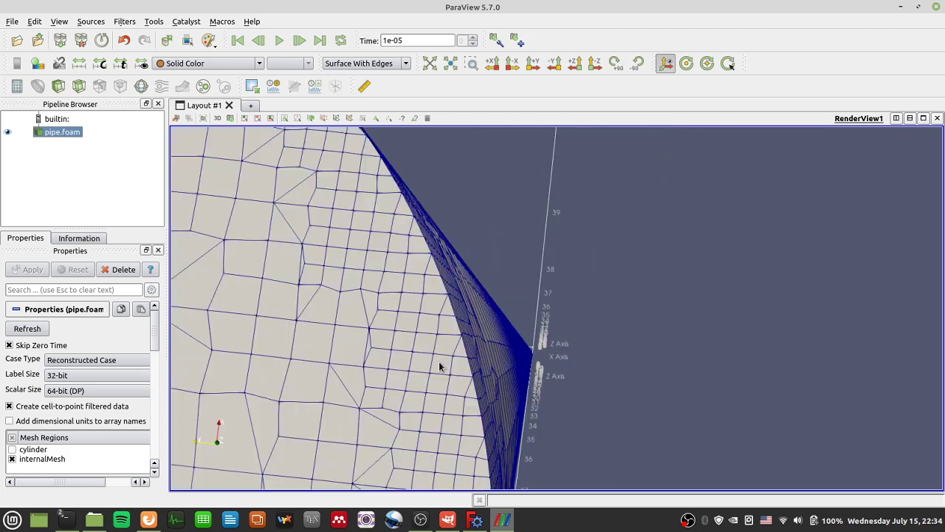
{"action": "scroll", "coordinate": [440, 367], "scroll_direction": "down", "scroll_amount": 8}
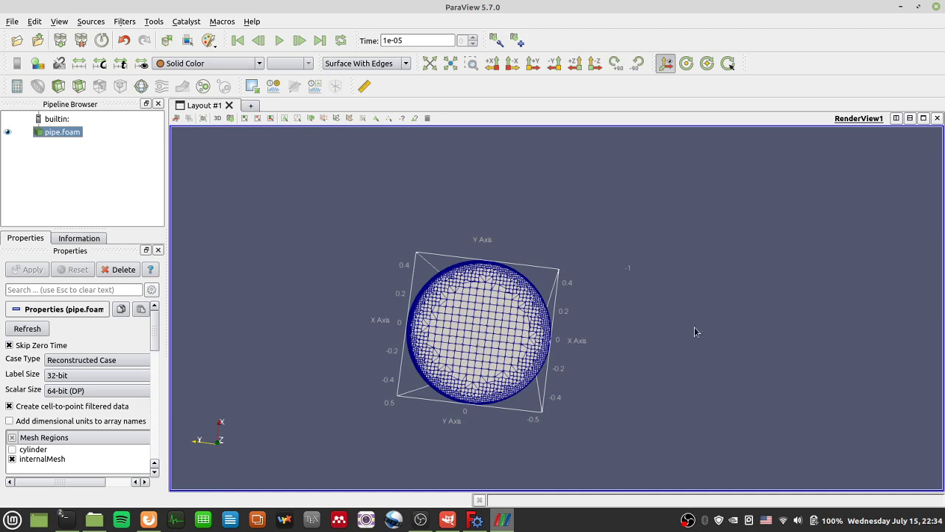
{"action": "left_click_drag", "start_coordinate": [695, 329], "coordinate": [418, 431]}
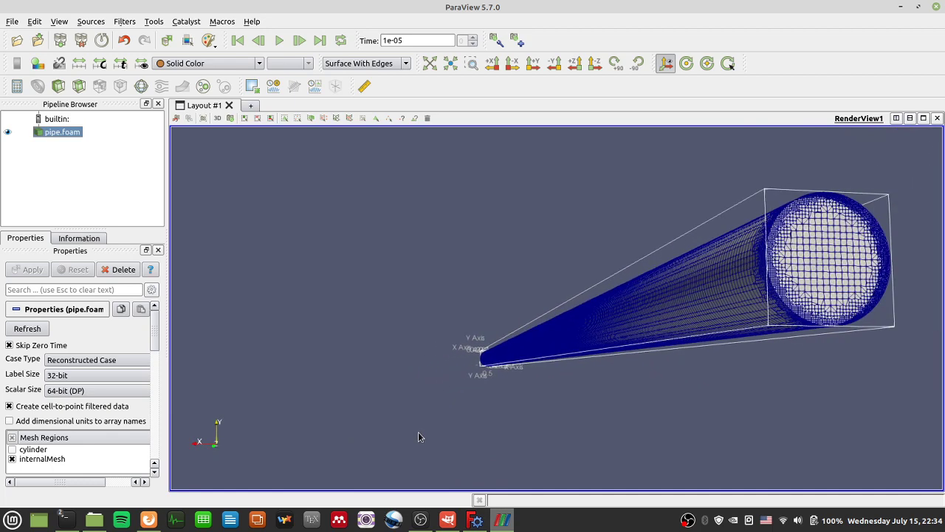
{"action": "mouse_move", "coordinate": [804, 300]}
{"action": "left_mouse_down"}
{"action": "mouse_move", "coordinate": [782, 307]}
{"action": "mouse_move", "coordinate": [789, 300]}
{"action": "left_mouse_up"}
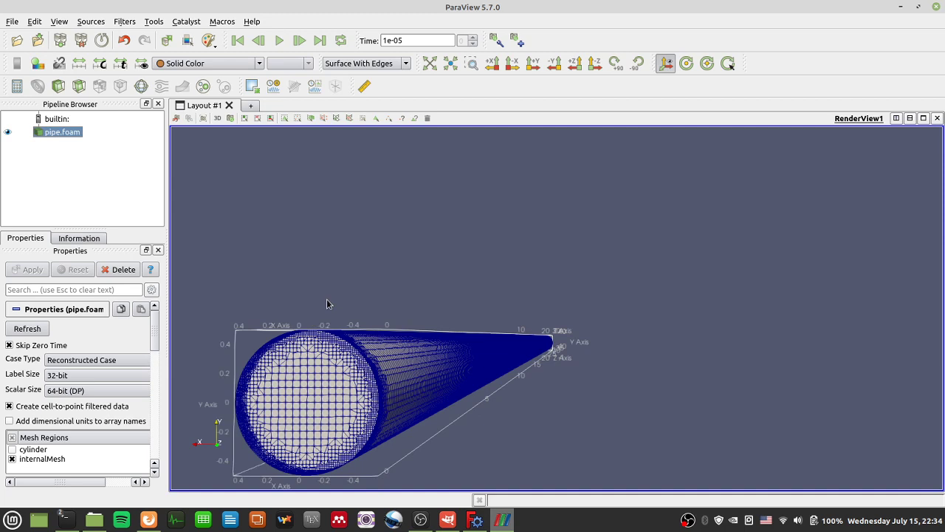
{"action": "scroll", "coordinate": [361, 342], "scroll_direction": "down", "scroll_amount": 6}
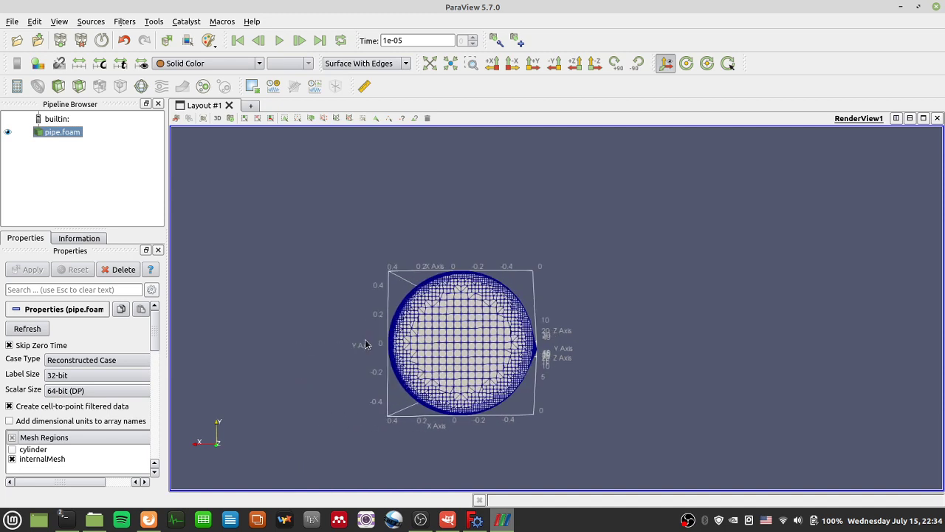
{"action": "left_click_drag", "start_coordinate": [364, 344], "coordinate": [367, 342]}
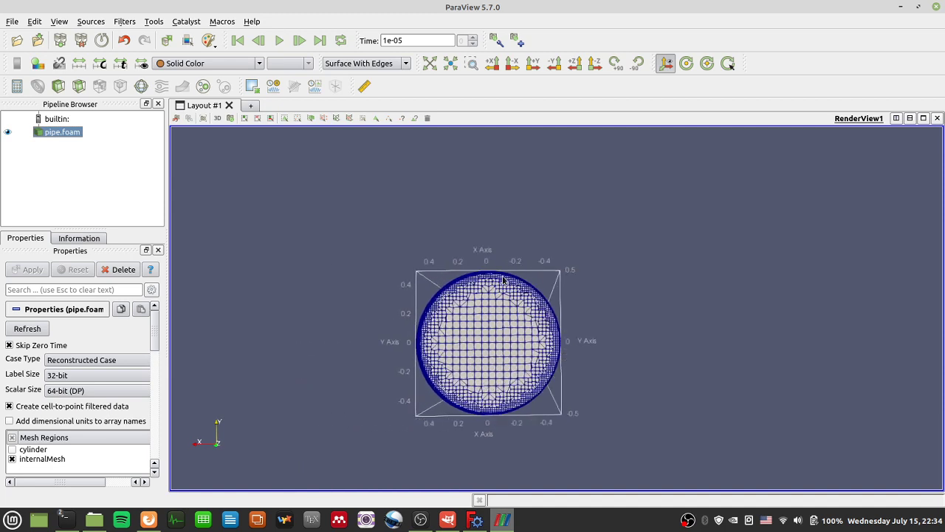
{"action": "left_click_drag", "start_coordinate": [503, 328], "coordinate": [258, 462]}
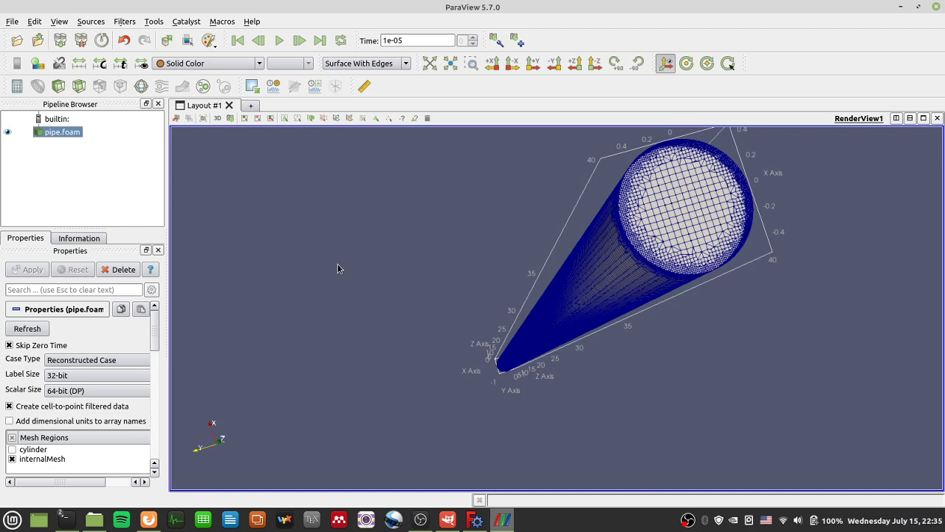
{"action": "left_click_drag", "start_coordinate": [610, 356], "coordinate": [504, 367]}
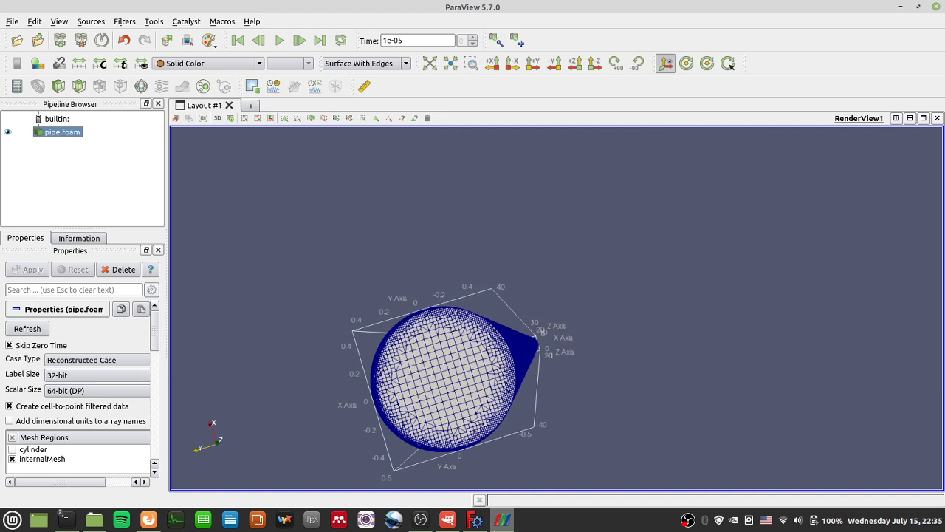
Switch to the FreeCAD pipe model and select the circular end face of the Pad to inspect its properties.
{"action": "left_click", "coordinate": [485, 523]}
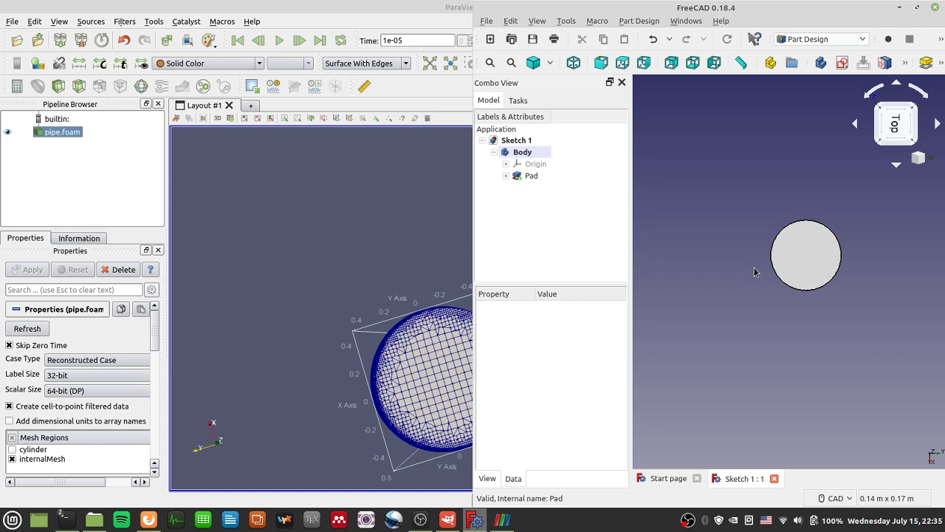
{"action": "key", "text": "Down"}
{"action": "key", "text": "Left"}
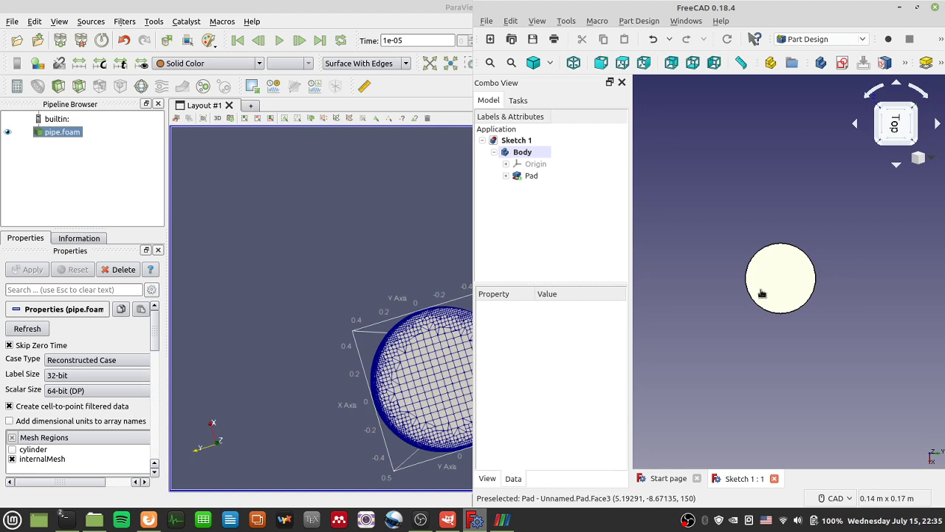
{"action": "left_click", "coordinate": [763, 294]}
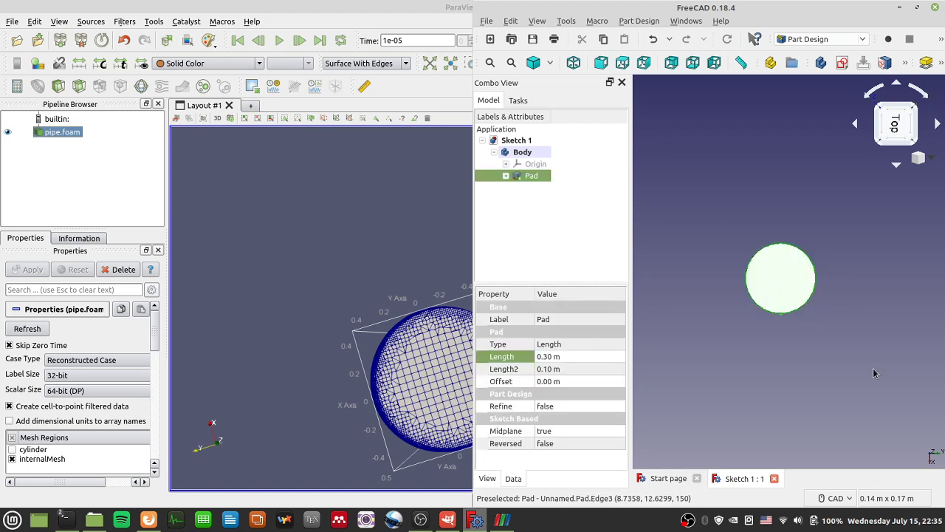
{"action": "left_click_drag", "start_coordinate": [849, 376], "coordinate": [861, 359]}
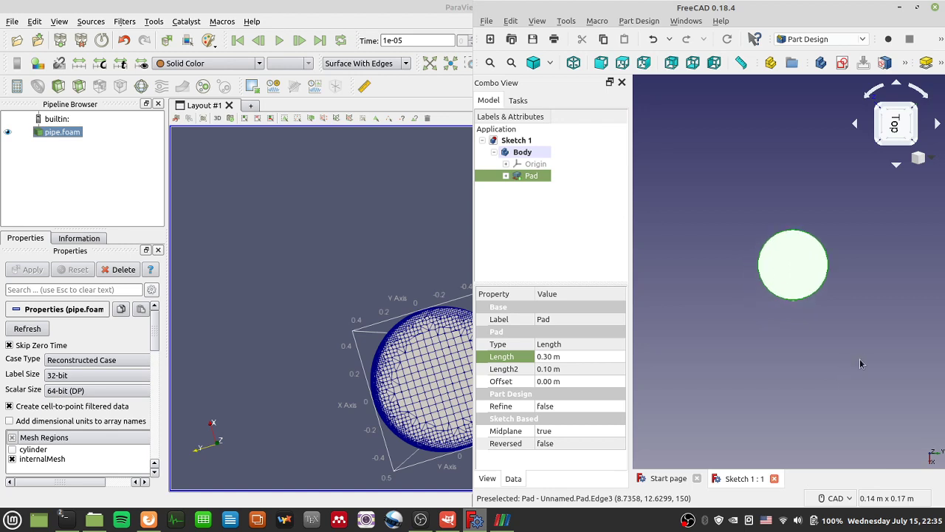
Switch to Firefox and consult the TransformPoints page on OpenFOAMWiki.
{"action": "left_click", "coordinate": [818, 344]}
{"action": "left_click", "coordinate": [806, 269]}
{"action": "left_click", "coordinate": [148, 519]}
{"action": "left_click", "coordinate": [577, 25]}
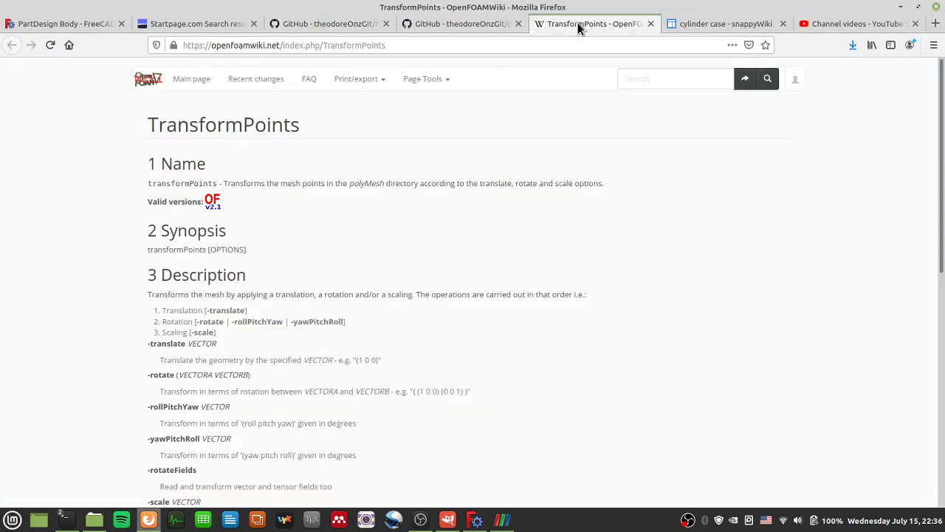
{"action": "double_click", "coordinate": [271, 124]}
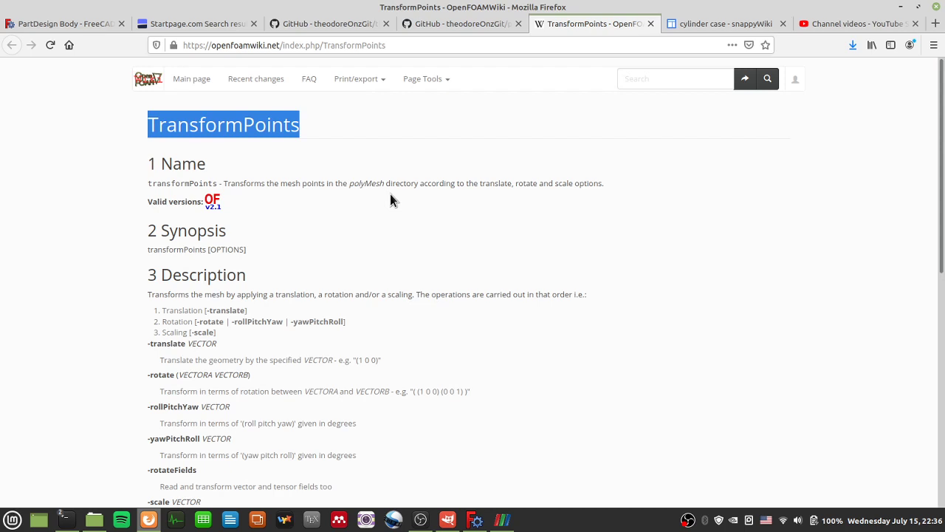
Review the checkMesh and autoPatch sections of the snappyWiki cylinder case page.
{"action": "left_click", "coordinate": [702, 29]}
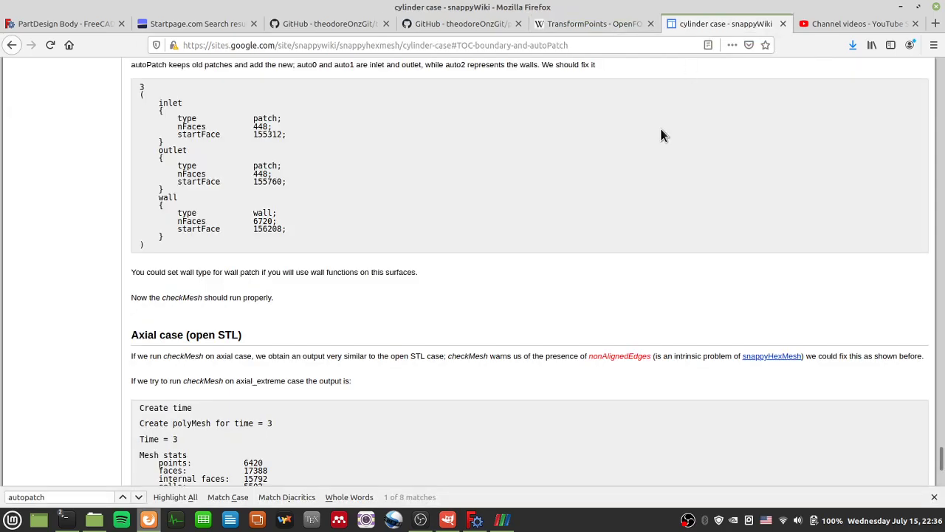
{"action": "scroll", "coordinate": [595, 236], "scroll_direction": "down", "scroll_amount": 4}
{"action": "scroll", "coordinate": [602, 232], "scroll_direction": "up", "scroll_amount": 6}
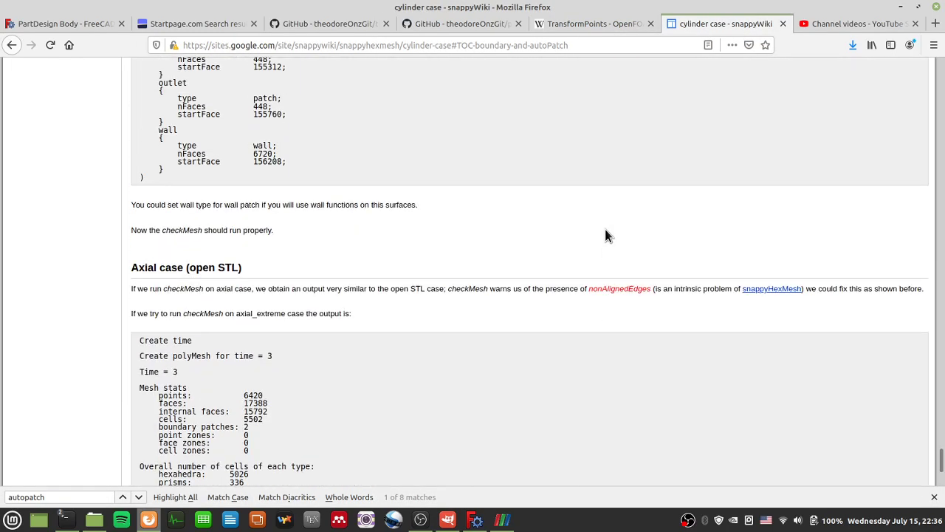
{"action": "scroll", "coordinate": [607, 229], "scroll_direction": "down", "scroll_amount": 6}
{"action": "scroll", "coordinate": [606, 223], "scroll_direction": "up", "scroll_amount": 7}
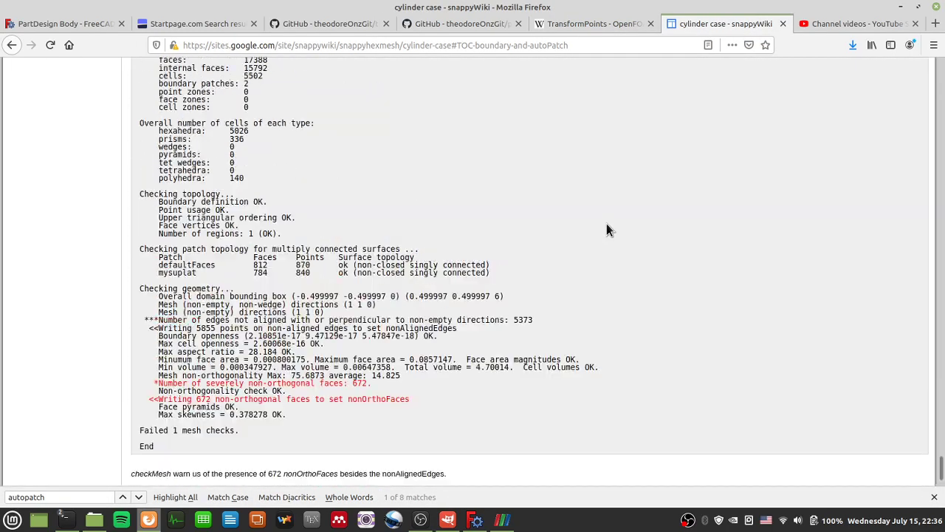
{"action": "scroll", "coordinate": [607, 227], "scroll_direction": "up", "scroll_amount": 12}
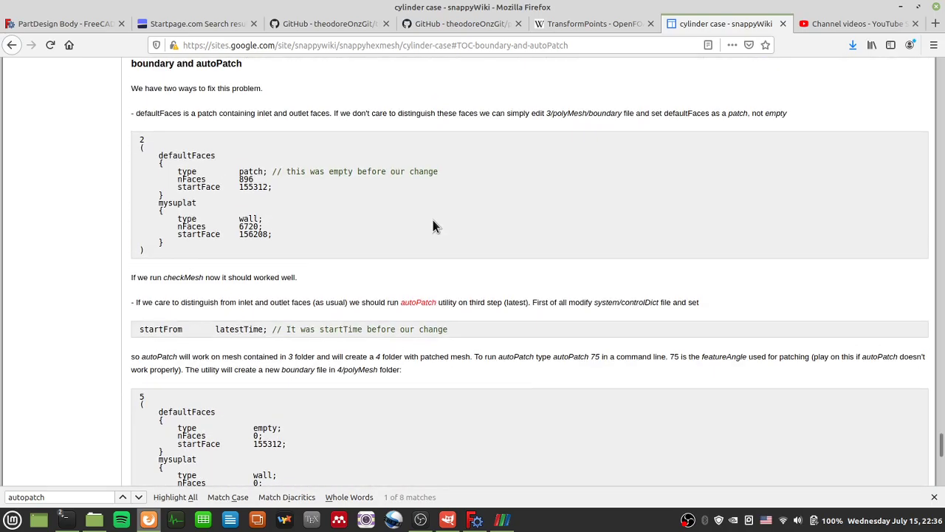
{"action": "scroll", "coordinate": [433, 221], "scroll_direction": "up", "scroll_amount": 5}
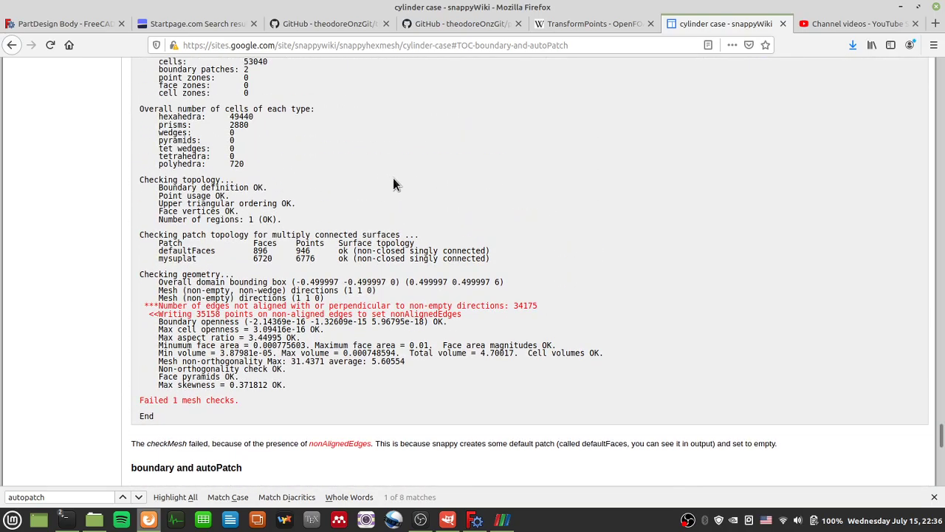
{"action": "scroll", "coordinate": [398, 178], "scroll_direction": "up", "scroll_amount": 10}
Search the web for "autopatch", refining the query to "autopatch openfoam".
{"action": "left_click", "coordinate": [516, 44]}
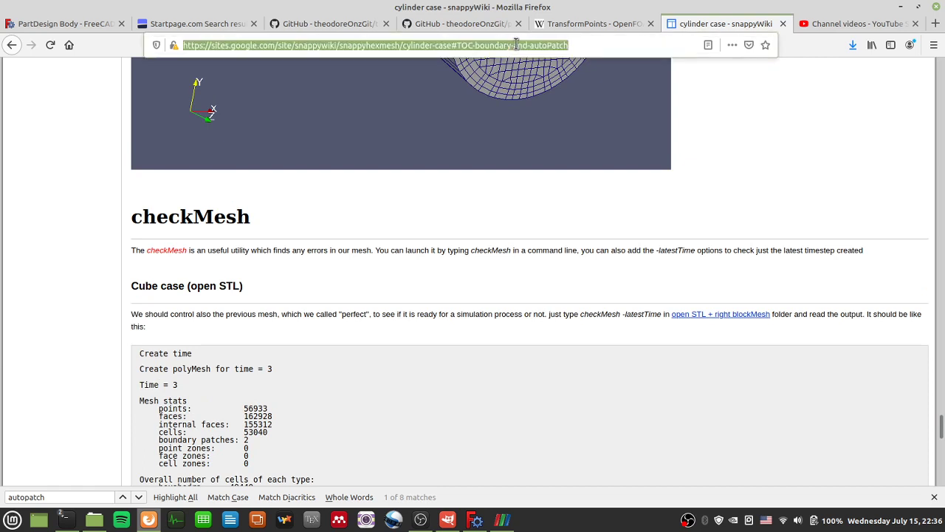
{"action": "type", "text": "autopatch"}
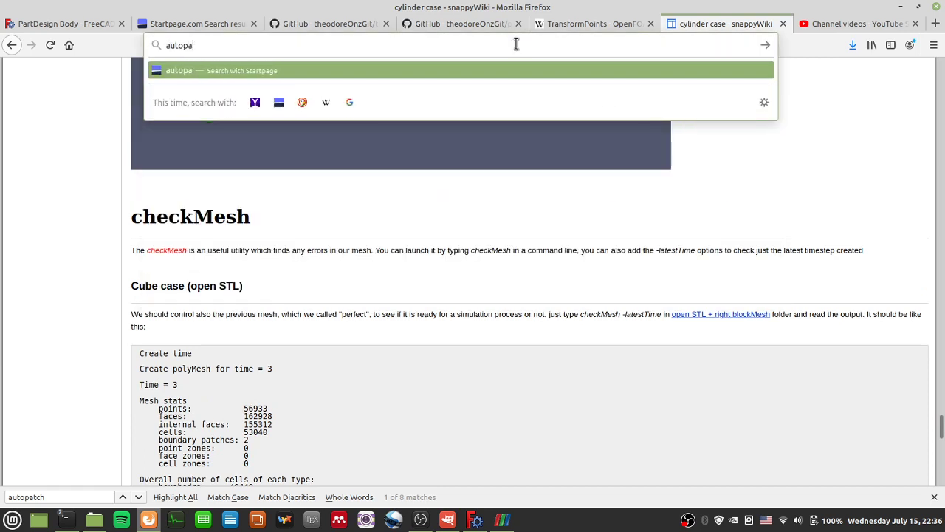
{"action": "key", "text": "Return"}
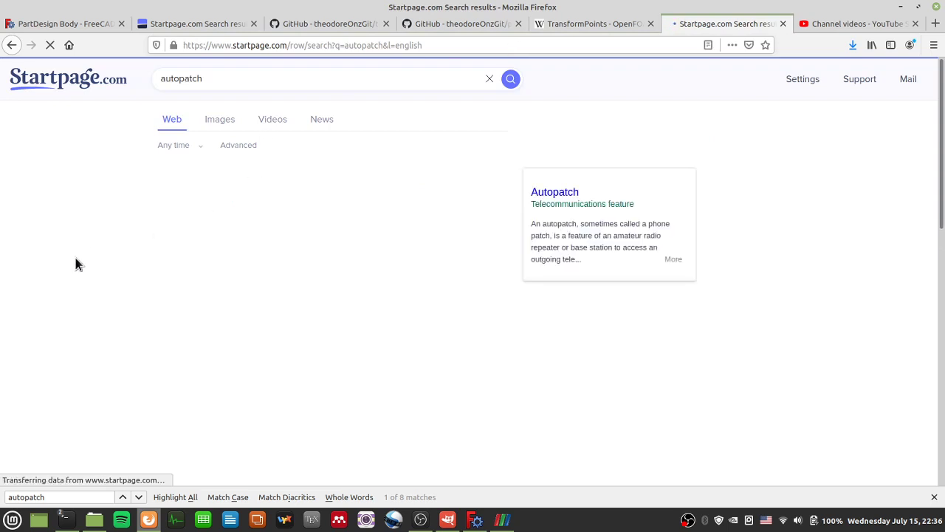
{"action": "left_click", "coordinate": [300, 89]}
{"action": "type", "text": "o"}
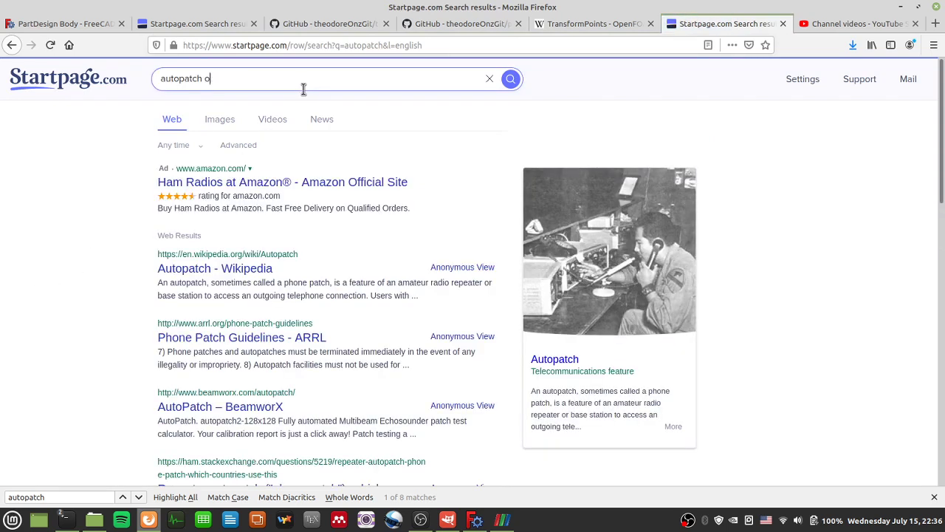
{"action": "type", "text": "penfoam"}
{"action": "key", "text": "Return"}
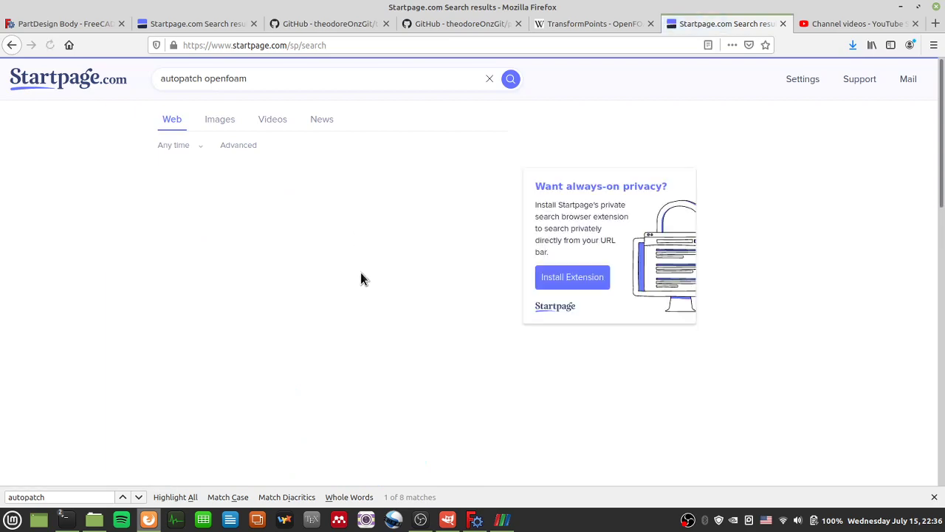
Find the OpenFOAM autoPatch(1) manual page in the search results and bring it up.
{"action": "scroll", "coordinate": [362, 277], "scroll_direction": "down", "scroll_amount": 4}
{"action": "scroll", "coordinate": [364, 276], "scroll_direction": "up", "scroll_amount": 3}
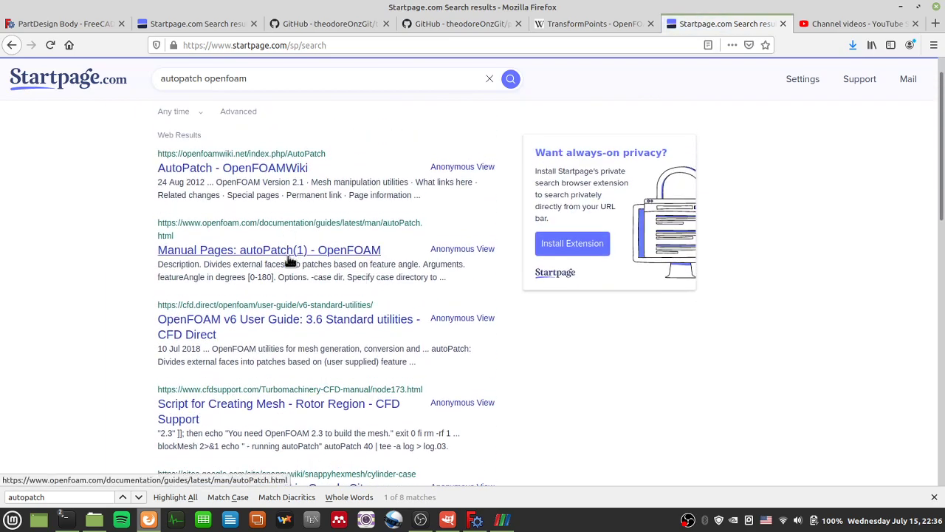
{"action": "left_click", "coordinate": [290, 261]}
{"action": "left_click", "coordinate": [683, 26]}
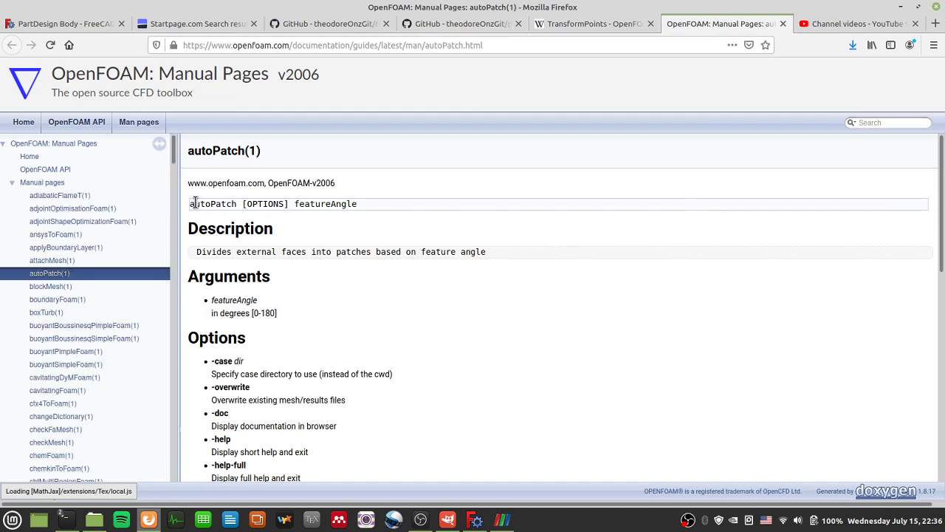
Examine the autoPatch command syntax, its -overwrite option and the allowed range of the featureAngle argument.
{"action": "left_click_drag", "start_coordinate": [195, 204], "coordinate": [276, 201]}
{"action": "left_click_drag", "start_coordinate": [252, 392], "coordinate": [212, 390]}
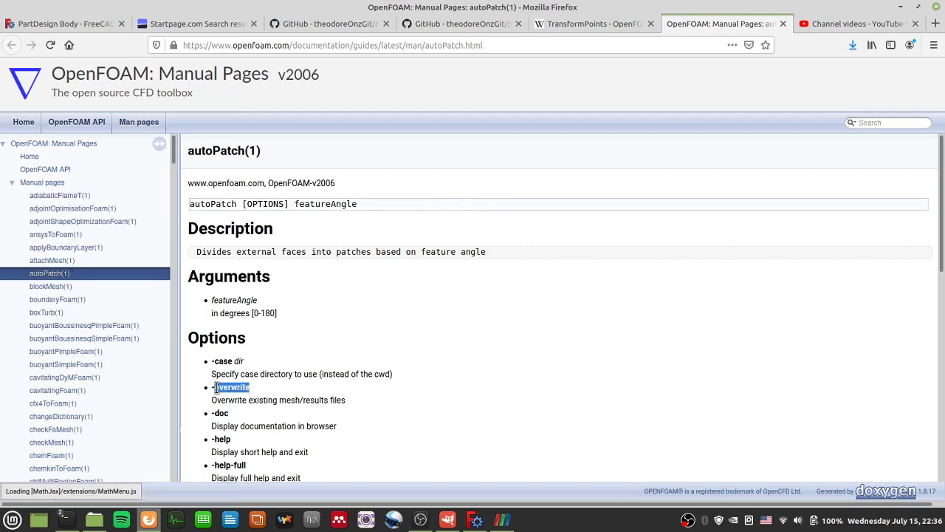
{"action": "left_click", "coordinate": [364, 342]}
{"action": "left_click_drag", "start_coordinate": [189, 204], "coordinate": [306, 205]}
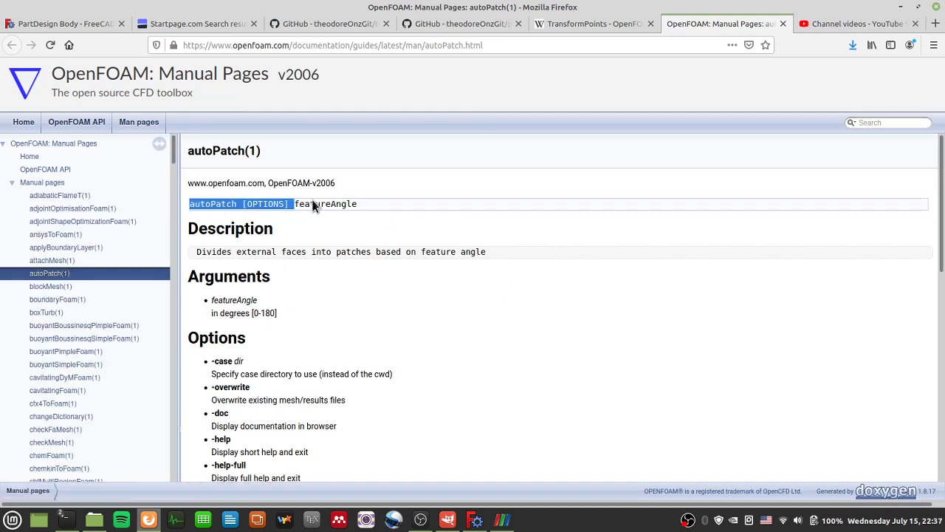
{"action": "double_click", "coordinate": [312, 205]}
{"action": "left_click", "coordinate": [421, 297]}
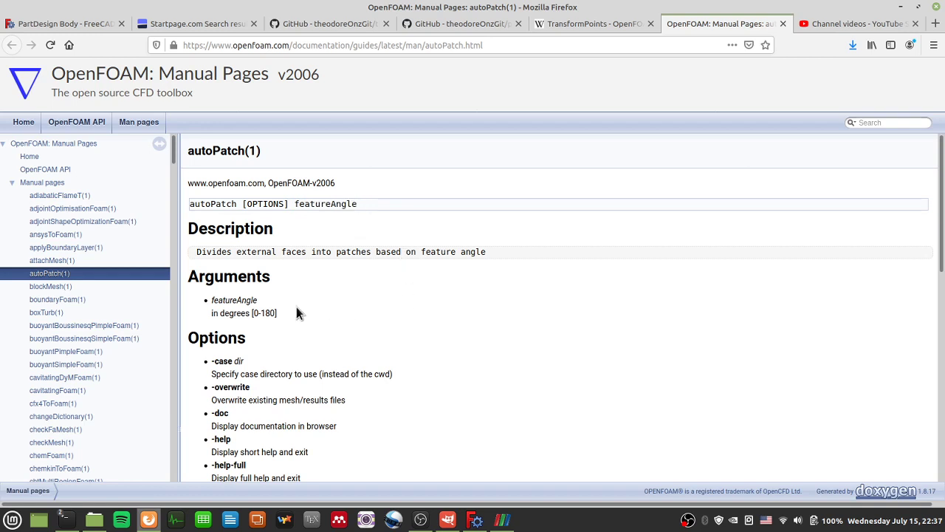
{"action": "left_click_drag", "start_coordinate": [297, 312], "coordinate": [221, 312]}
{"action": "left_click", "coordinate": [406, 381]}
Switch to the two terminal windows and make the one in the pimpleFoam_template_RANS case active.
{"action": "left_click", "coordinate": [420, 520]}
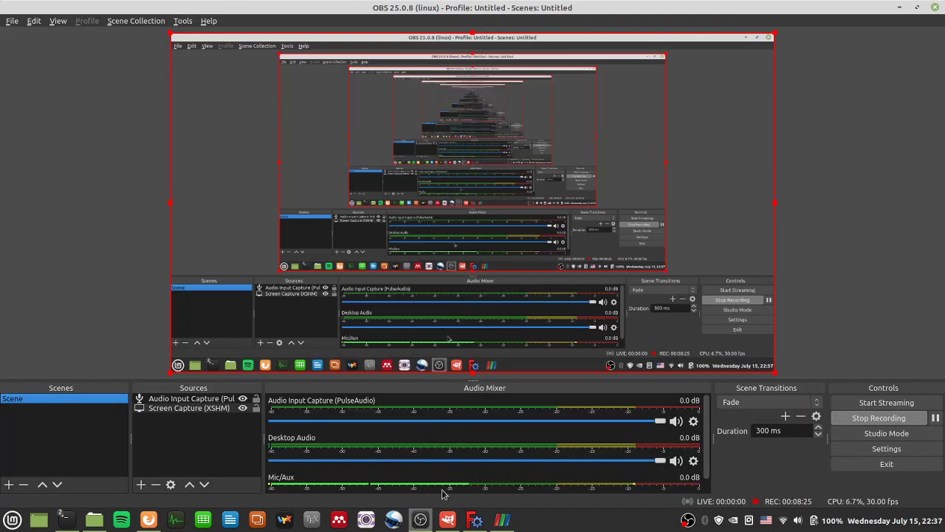
{"action": "left_click", "coordinate": [66, 519]}
{"action": "mouse_move", "coordinate": [66, 517]}
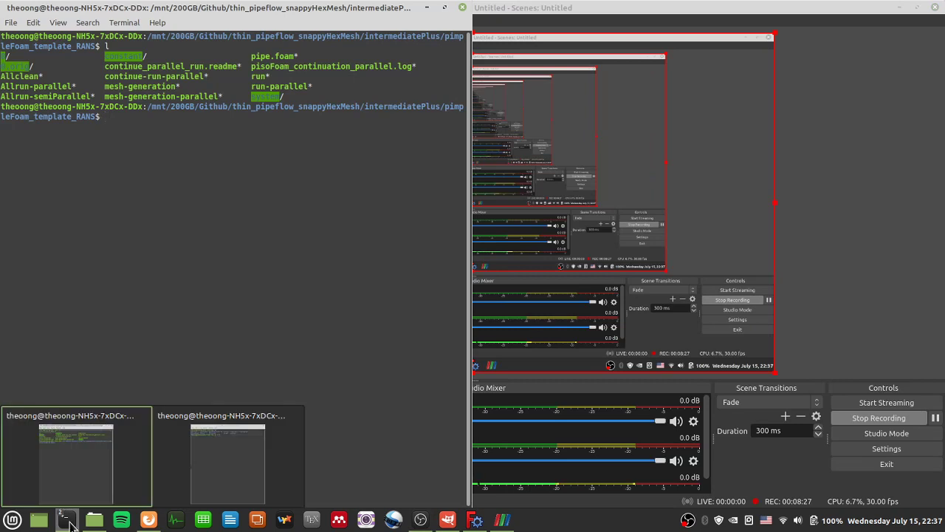
{"action": "left_click", "coordinate": [236, 480]}
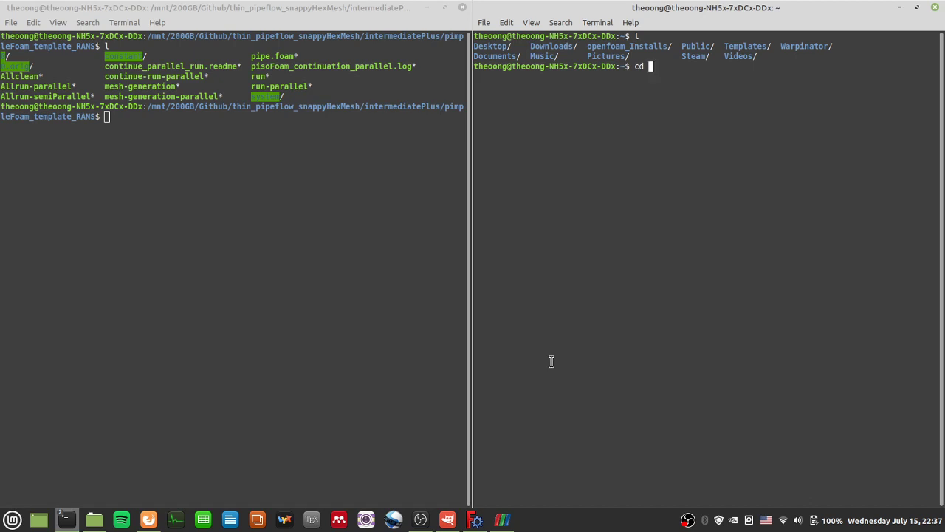
{"action": "left_click", "coordinate": [385, 361]}
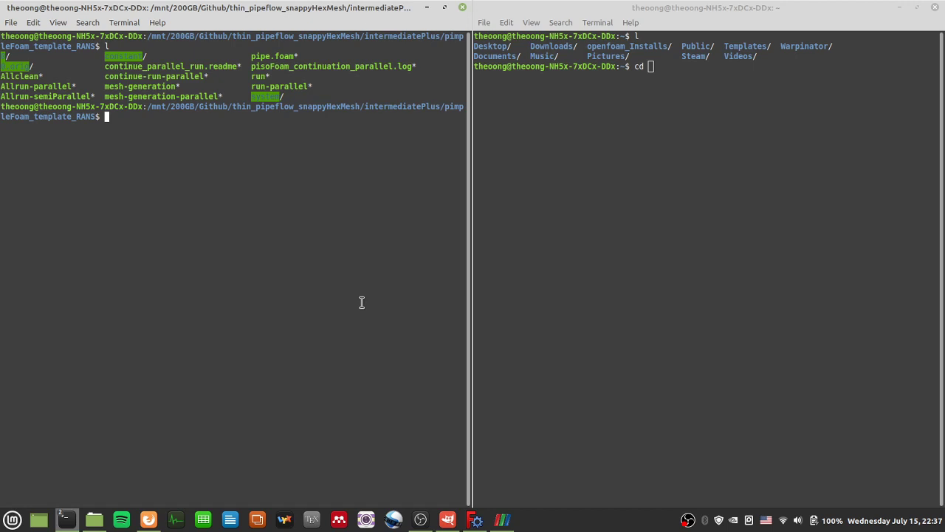
Enter the case's constant directory, list its contents and check for the polyMesh folder.
{"action": "type", "text": "cd constant"}
{"action": "key", "text": "Return"}
{"action": "type", "text": "l"}
{"action": "key", "text": "Return"}
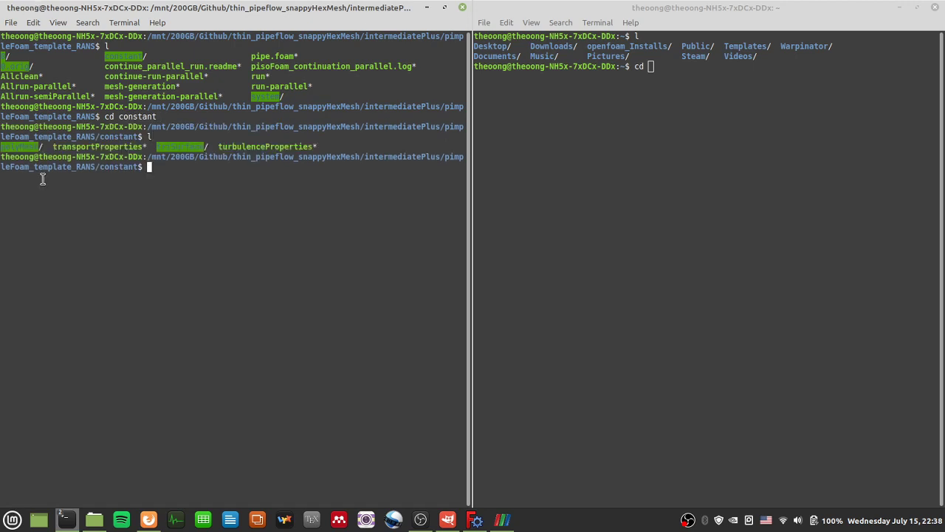
{"action": "left_click_drag", "start_coordinate": [42, 146], "coordinate": [2, 142]}
{"action": "left_click", "coordinate": [115, 210]}
Return to the pimpleFoam_template_RANS case directory and list its contents.
{"action": "type", "text": "cd .."}
{"action": "key", "text": "Return"}
{"action": "type", "text": "l"}
{"action": "key", "text": "Return"}
Run transformPoints without any options in the case directory.
{"action": "type", "text": "transFor"}
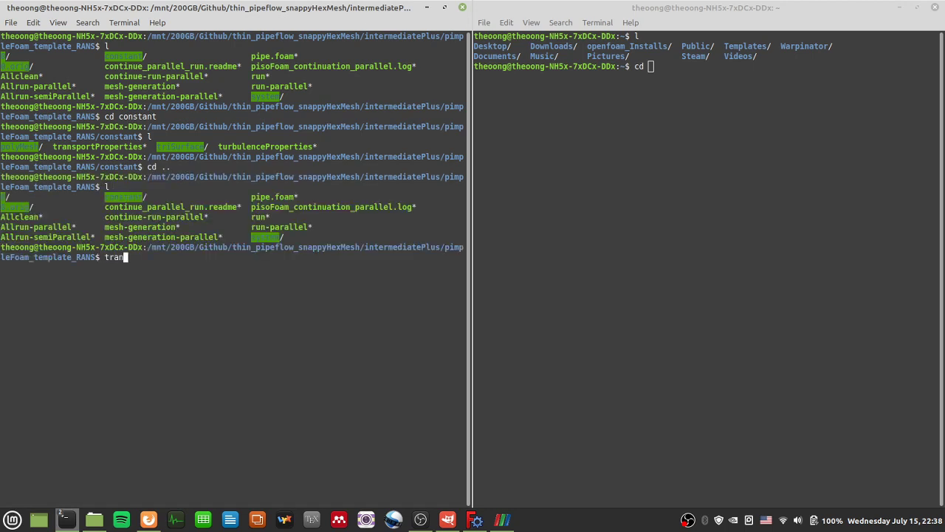
{"action": "key", "text": "BackSpace"}
{"action": "key", "text": "BackSpace"}
{"action": "key", "text": "BackSpace"}
{"action": "type", "text": "fro"}
{"action": "key", "text": "BackSpace"}
{"action": "key", "text": "BackSpace"}
{"action": "type", "text": "ormPo"}
{"action": "key", "text": "Tab"}
{"action": "key", "text": "Return"}
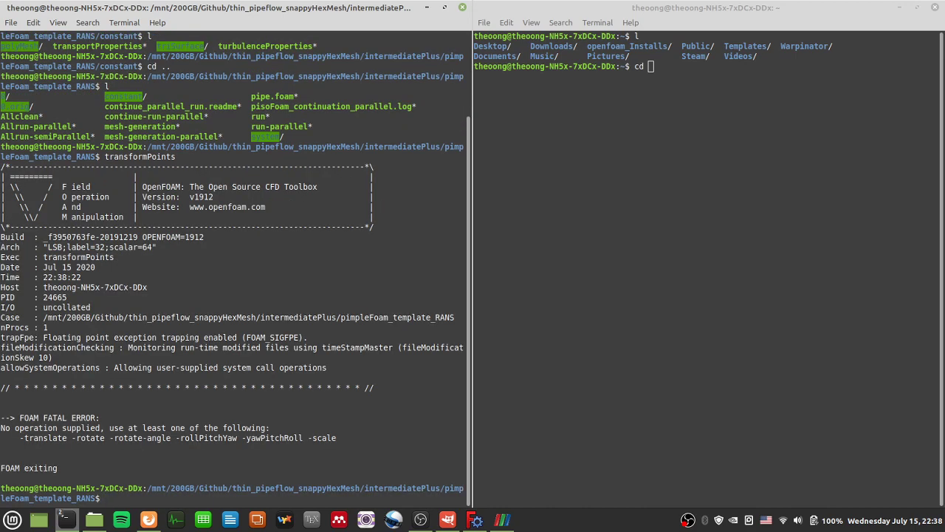
Examine the transformPoints output, including the message about the missing operation.
{"action": "left_click_drag", "start_coordinate": [116, 159], "coordinate": [209, 421]}
{"action": "left_click", "coordinate": [209, 427]}
{"action": "mouse_move", "coordinate": [14, 168]}
{"action": "left_mouse_down"}
{"action": "mouse_move", "coordinate": [83, 289]}
{"action": "mouse_move", "coordinate": [169, 403]}
{"action": "mouse_move", "coordinate": [168, 474]}
{"action": "mouse_move", "coordinate": [137, 334]}
{"action": "mouse_move", "coordinate": [184, 211]}
{"action": "mouse_move", "coordinate": [221, 168]}
{"action": "mouse_move", "coordinate": [2, 167]}
{"action": "left_mouse_up"}
{"action": "left_click", "coordinate": [168, 473]}
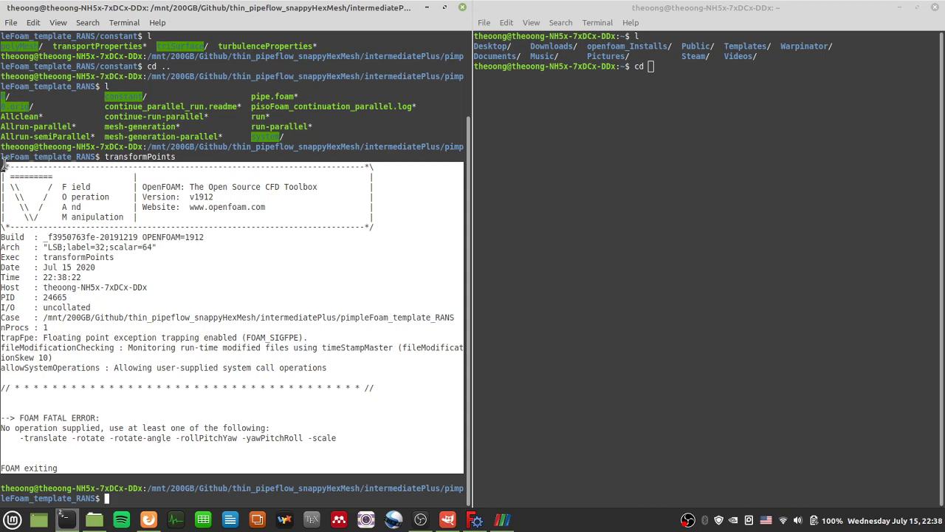
{"action": "left_click", "coordinate": [310, 251]}
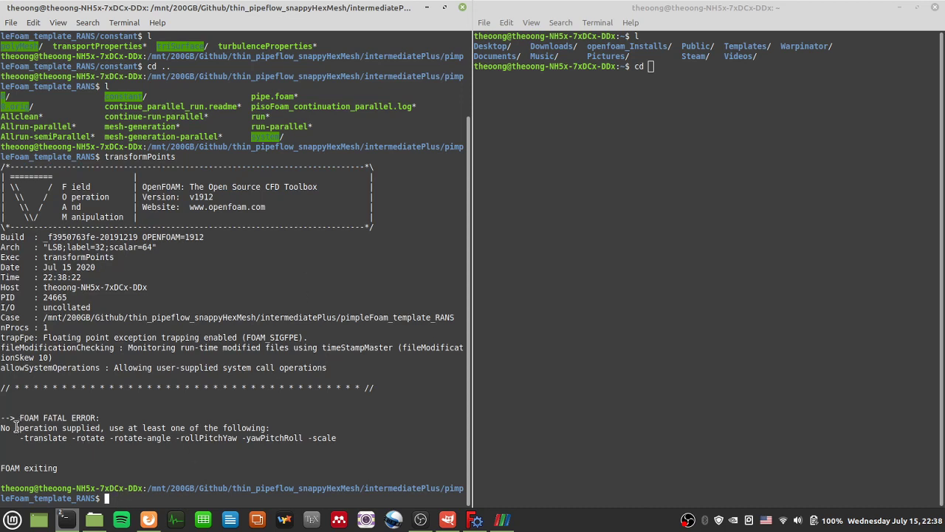
{"action": "left_click_drag", "start_coordinate": [10, 426], "coordinate": [252, 428]}
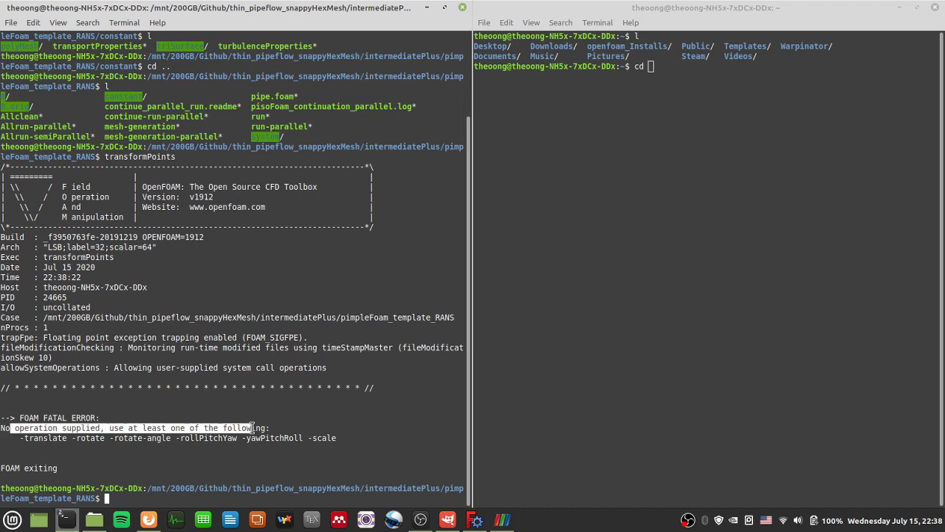
{"action": "left_click", "coordinate": [253, 453]}
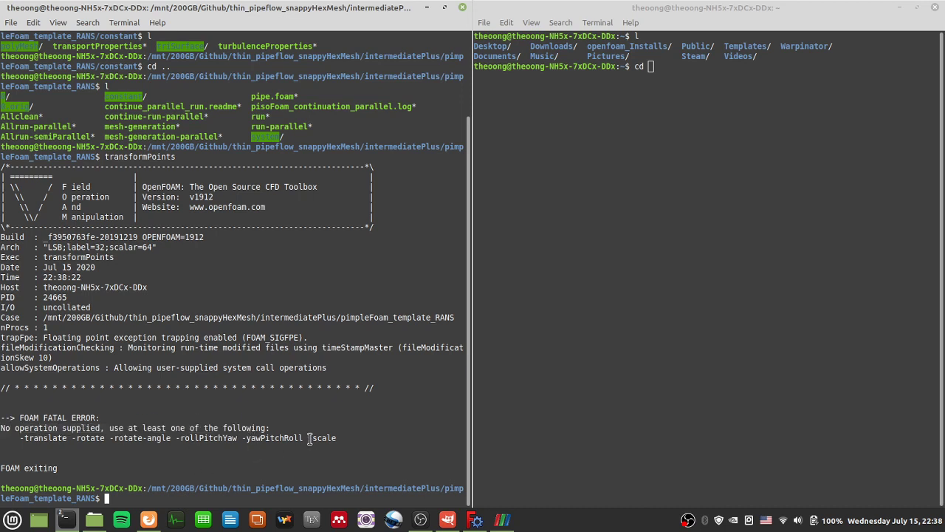
Try running transformPoints with the -scale option and no scale vector.
{"action": "left_click_drag", "start_coordinate": [308, 438], "coordinate": [337, 439]}
{"action": "left_click", "coordinate": [330, 472]}
{"action": "type", "text": "transformPoints -scale"}
{"action": "key", "text": "Return"}
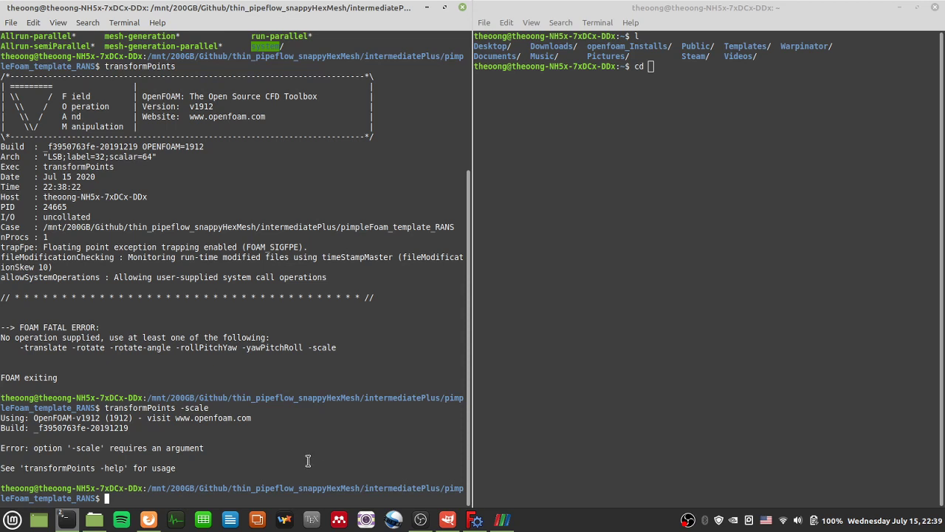
Begin a new transformPoints -scale command up to the opening quote and parenthesis of its vector.
{"action": "type", "text": "transformPoint"}
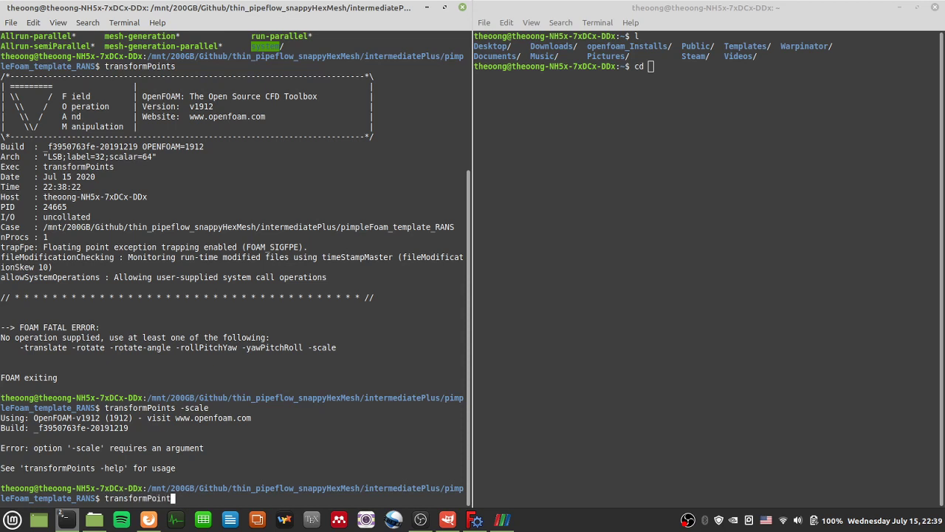
{"action": "type", "text": "s -scale '"}
{"action": "type", "text": "("}
Switch to ParaView and examine the pipe mesh's axis dimensions along its length and at its circular end.
{"action": "left_click", "coordinate": [501, 521]}
{"action": "left_click_drag", "start_coordinate": [534, 312], "coordinate": [547, 363]}
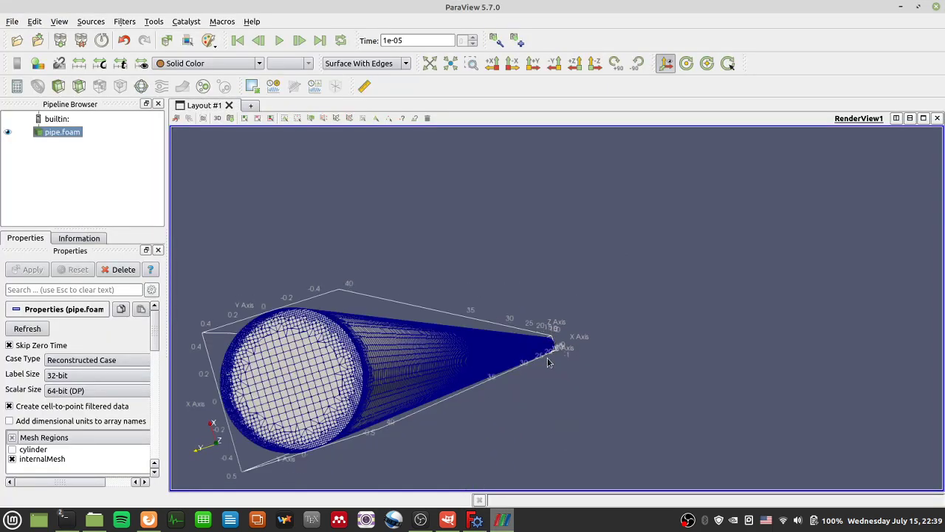
{"action": "left_click_drag", "start_coordinate": [297, 356], "coordinate": [694, 432]}
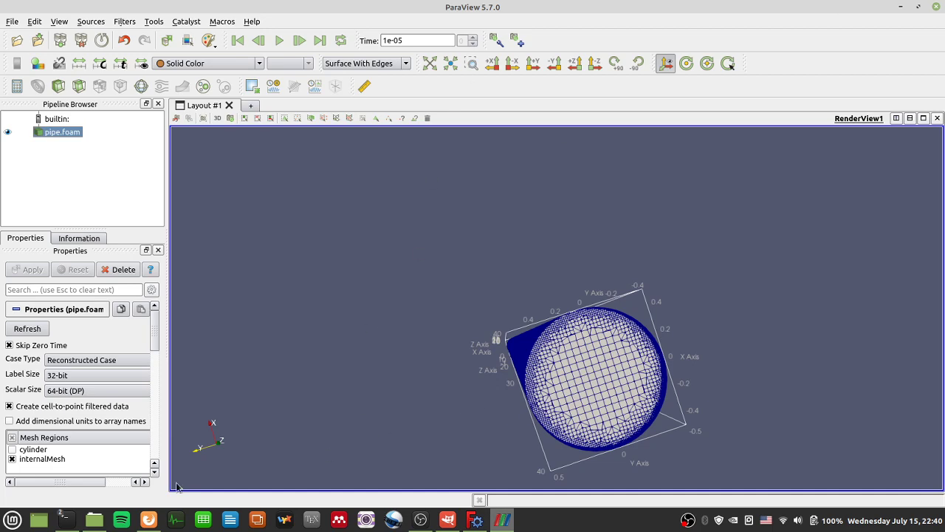
Return to the case terminal, complete the scale vector as '(0.01 0.01 0.01)' and run the transformPoints command.
{"action": "mouse_move", "coordinate": [65, 519]}
{"action": "left_click", "coordinate": [84, 497]}
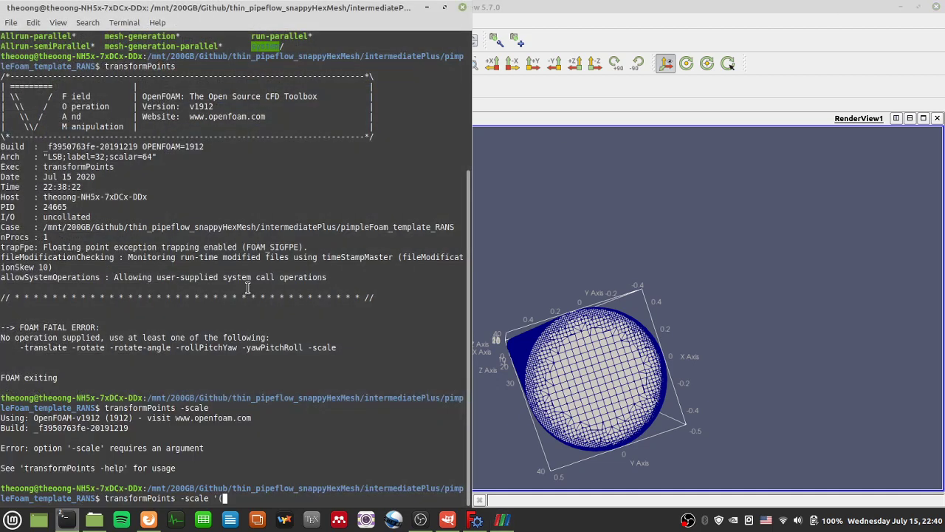
{"action": "type", "text": "01"}
{"action": "type", "text": "0.01 0.01)'"}
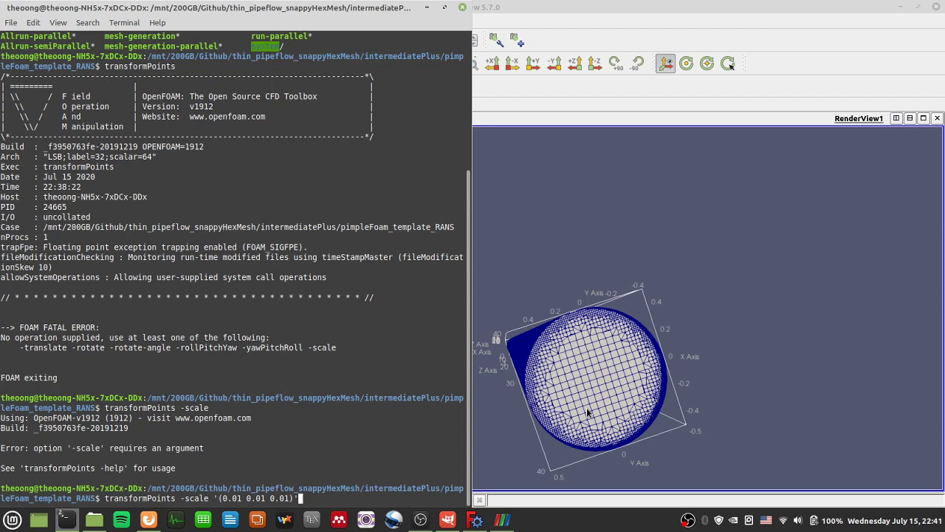
{"action": "key", "text": "Return"}
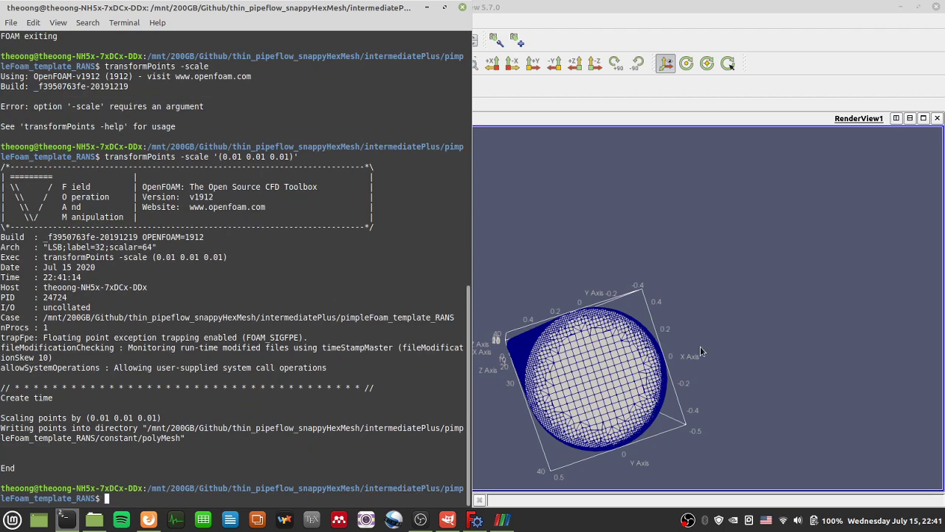
Switch to ParaView and examine the rescaled pipe mesh's axis dimensions from the X direction and at its circular end.
{"action": "left_click", "coordinate": [588, 413]}
{"action": "left_click", "coordinate": [95, 133]}
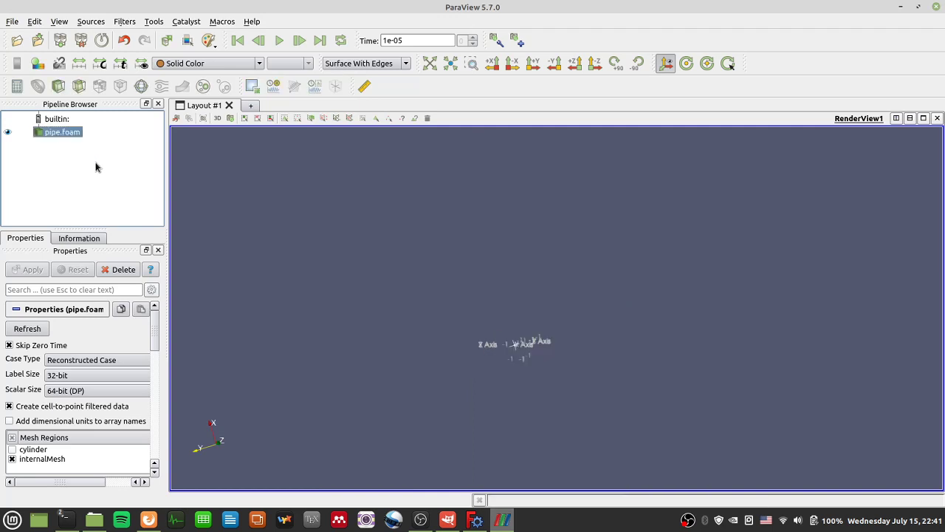
{"action": "left_click_drag", "start_coordinate": [493, 291], "coordinate": [365, 402]}
{"action": "left_click", "coordinate": [80, 209]}
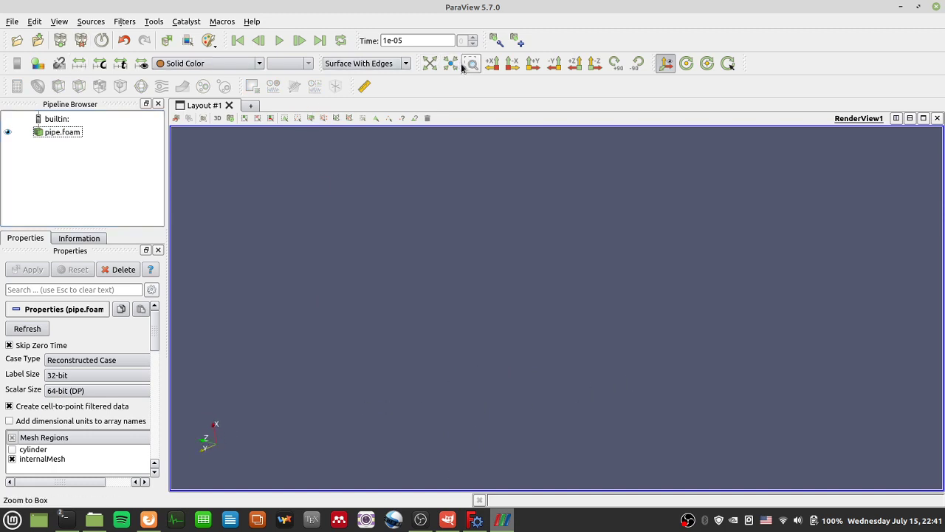
{"action": "left_click", "coordinate": [492, 62]}
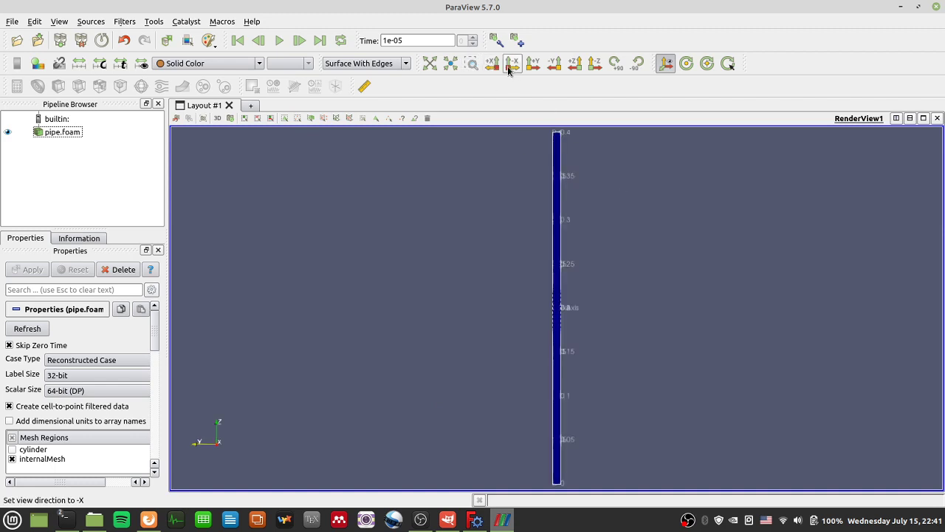
{"action": "scroll", "coordinate": [560, 222], "scroll_direction": "down", "scroll_amount": 5}
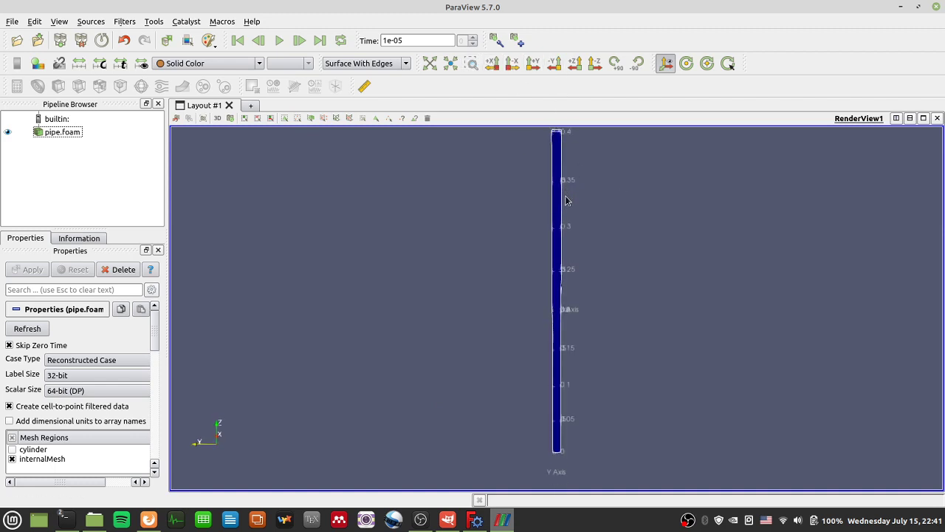
{"action": "left_click_drag", "start_coordinate": [560, 222], "coordinate": [522, 333]}
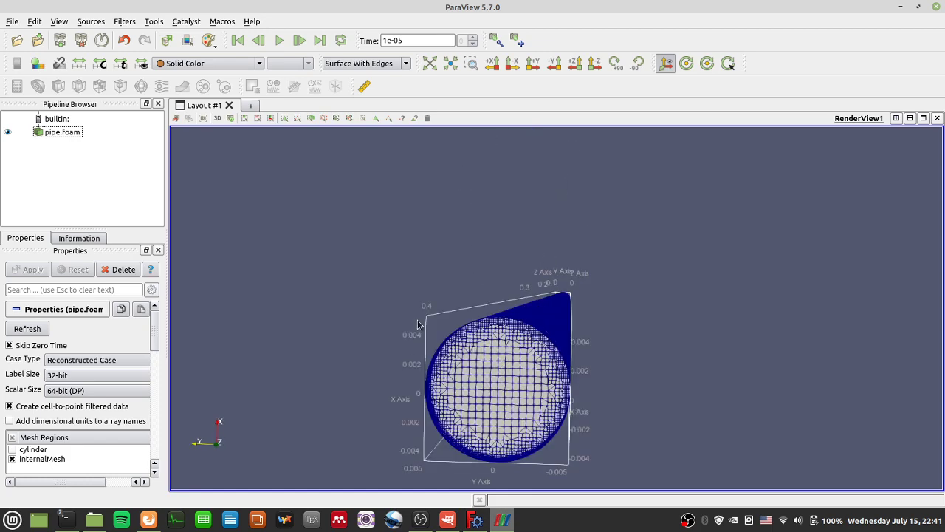
{"action": "left_click_drag", "start_coordinate": [419, 325], "coordinate": [443, 331]}
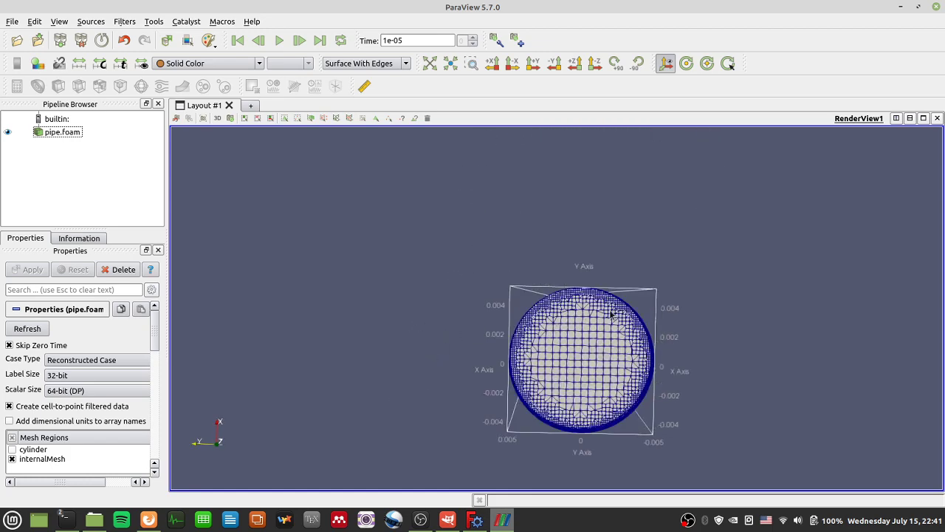
Examine the rescaled pipe mesh's circular end face, near-wall cells and side wall up close and from different angles.
{"action": "scroll", "coordinate": [641, 325], "scroll_direction": "up", "scroll_amount": 5}
{"action": "scroll", "coordinate": [641, 328], "scroll_direction": "down", "scroll_amount": 5}
{"action": "left_click_drag", "start_coordinate": [590, 457], "coordinate": [480, 300]}
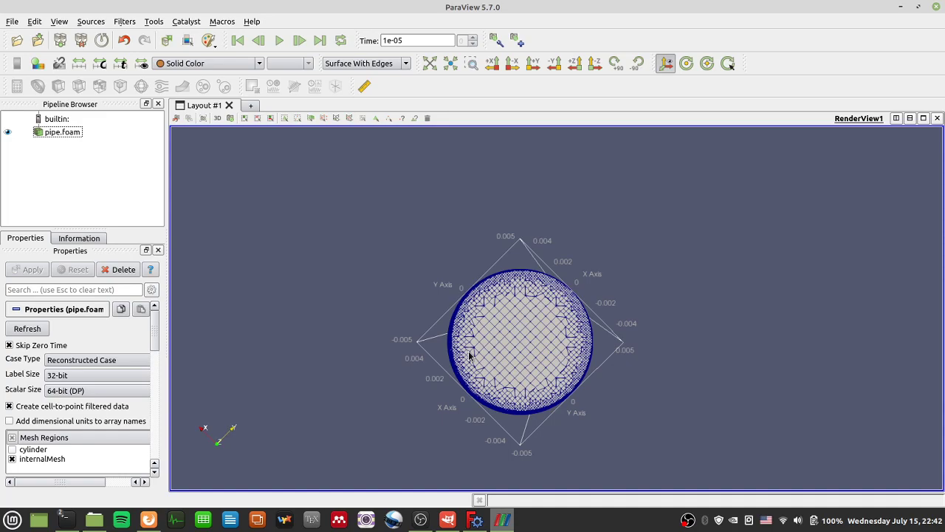
{"action": "scroll", "coordinate": [471, 352], "scroll_direction": "up", "scroll_amount": 5}
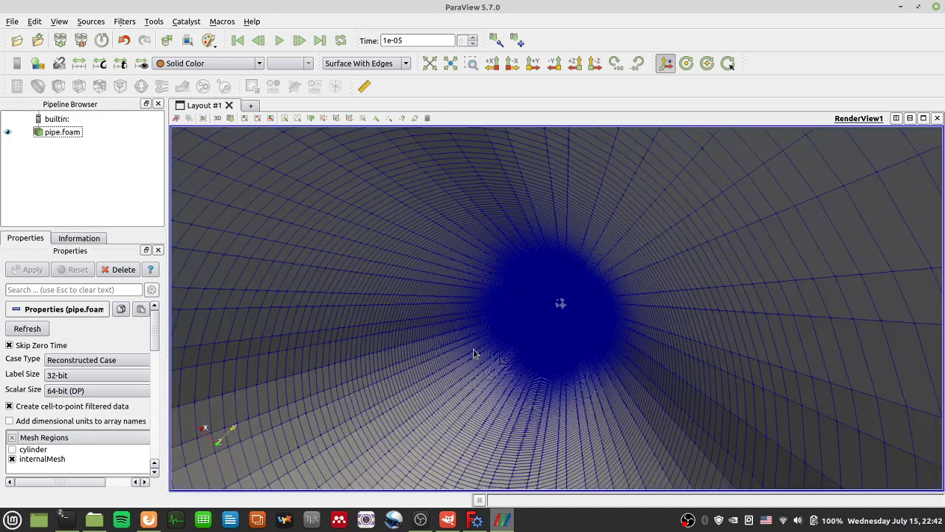
{"action": "scroll", "coordinate": [473, 349], "scroll_direction": "down", "scroll_amount": 5}
{"action": "scroll", "coordinate": [474, 348], "scroll_direction": "up", "scroll_amount": 5}
{"action": "left_click_drag", "start_coordinate": [478, 352], "coordinate": [556, 358]}
{"action": "scroll", "coordinate": [551, 314], "scroll_direction": "up", "scroll_amount": 2}
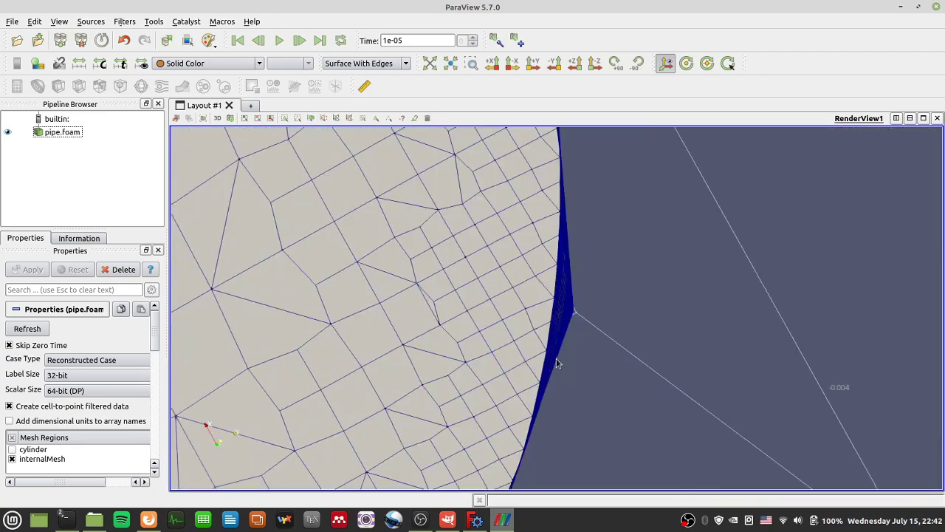
{"action": "scroll", "coordinate": [556, 358], "scroll_direction": "down", "scroll_amount": 5}
{"action": "scroll", "coordinate": [556, 358], "scroll_direction": "up", "scroll_amount": 2}
{"action": "scroll", "coordinate": [553, 358], "scroll_direction": "up", "scroll_amount": 5}
{"action": "scroll", "coordinate": [553, 358], "scroll_direction": "down", "scroll_amount": 5}
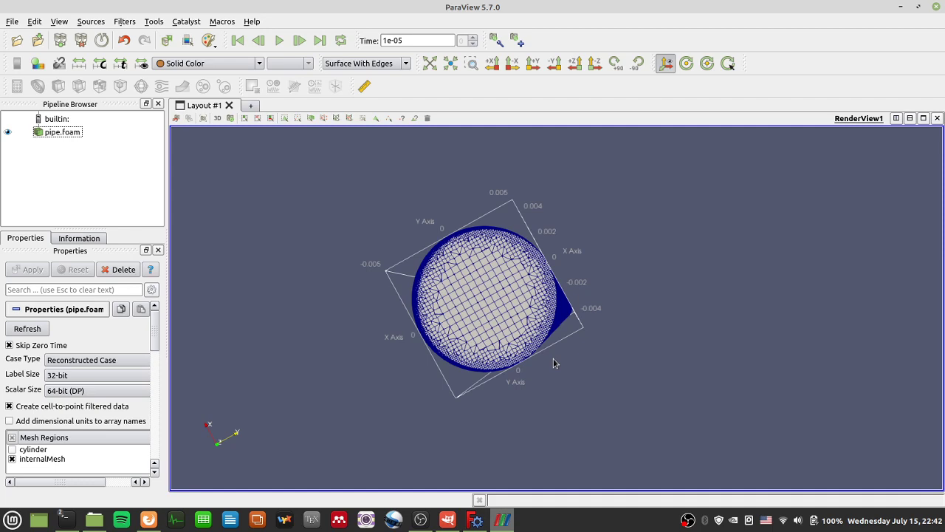
{"action": "left_click_drag", "start_coordinate": [553, 358], "coordinate": [291, 458]}
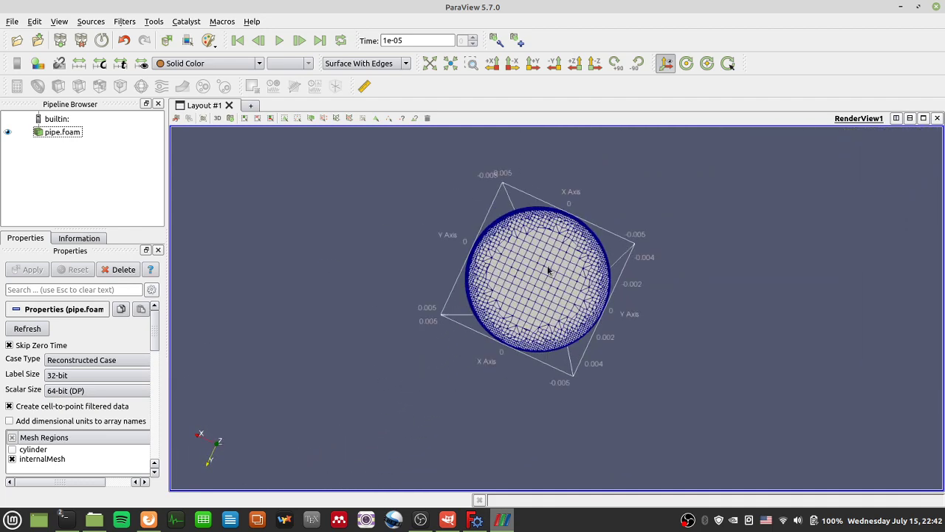
{"action": "left_click_drag", "start_coordinate": [530, 268], "coordinate": [533, 328]}
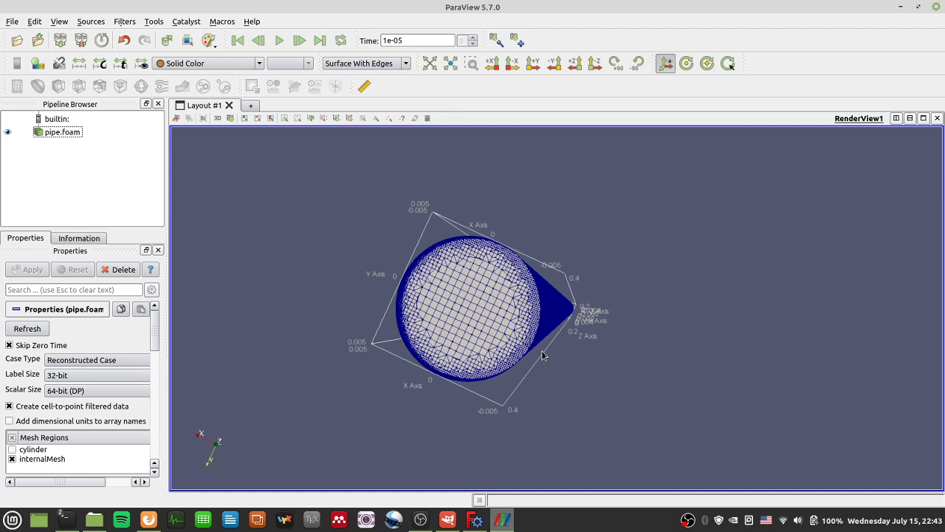
Switch to Firefox and read the autoPatch manual page's usage syntax, featureAngle argument and options.
{"action": "left_click", "coordinate": [148, 519]}
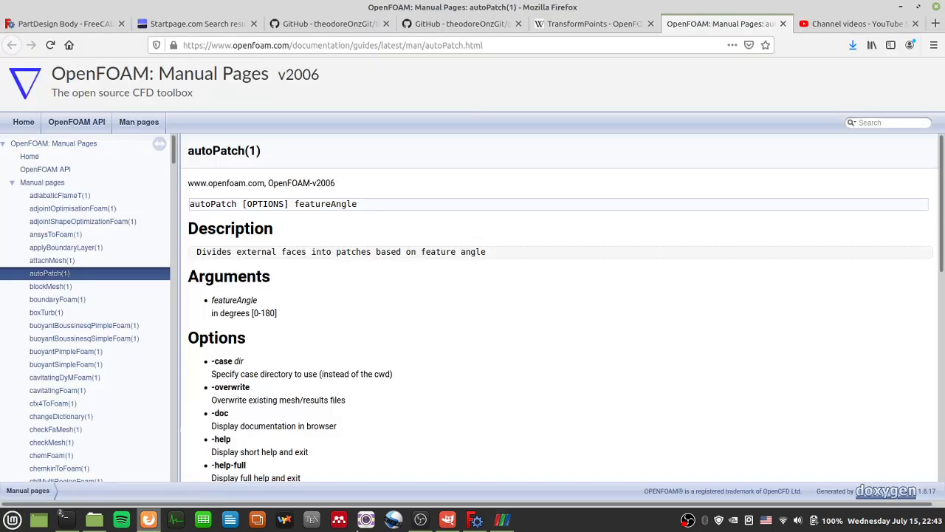
{"action": "triple_click", "coordinate": [343, 207]}
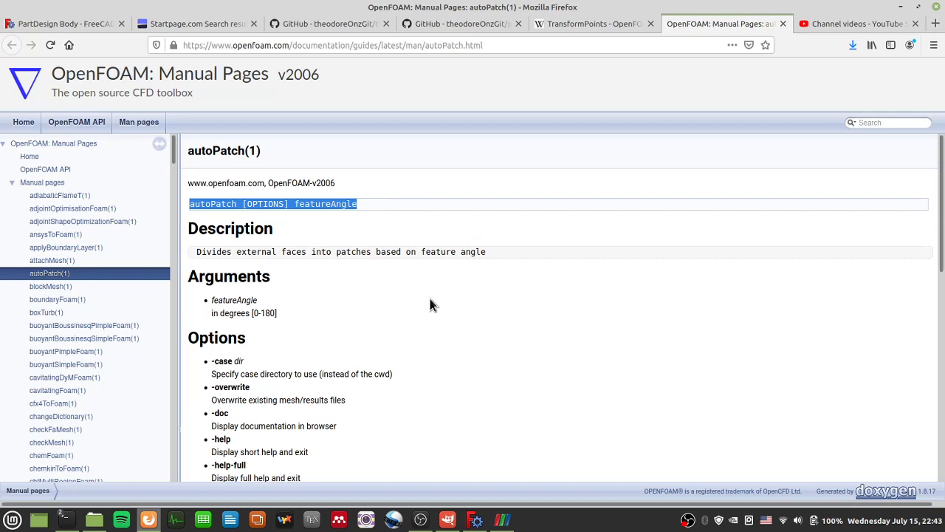
{"action": "left_click", "coordinate": [292, 378]}
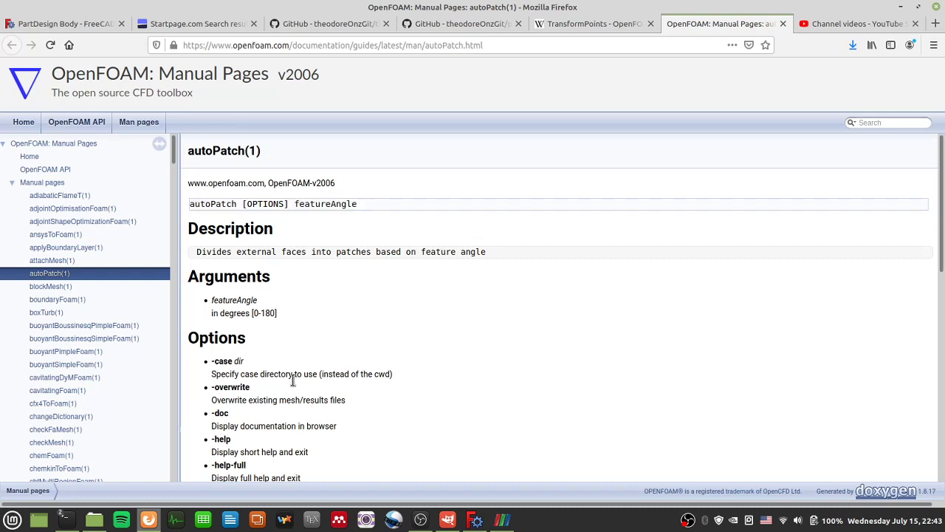
{"action": "triple_click", "coordinate": [318, 203]}
{"action": "left_click", "coordinate": [440, 361]}
{"action": "mouse_move", "coordinate": [74, 520]}
Switch to GIMP and clear the old branch diagram from the entire black canvas.
{"action": "left_click", "coordinate": [448, 520]}
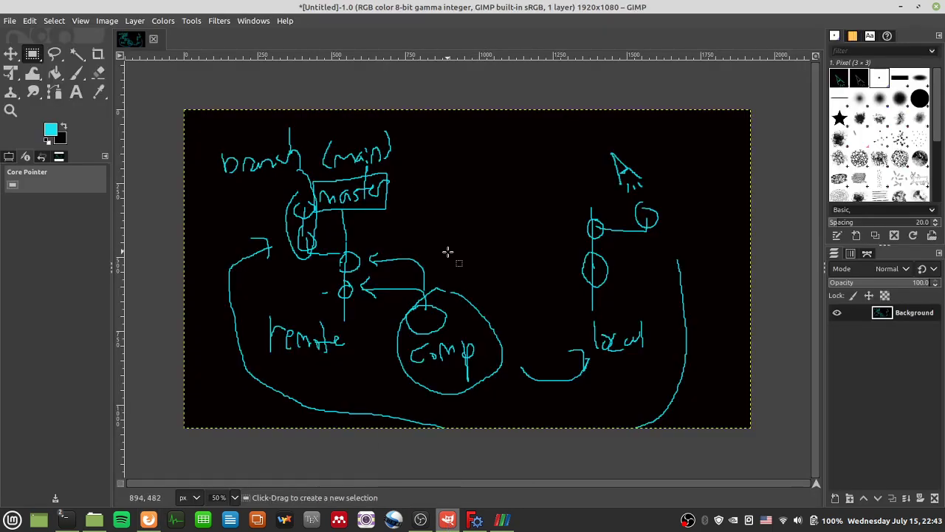
{"action": "left_click", "coordinate": [97, 54]}
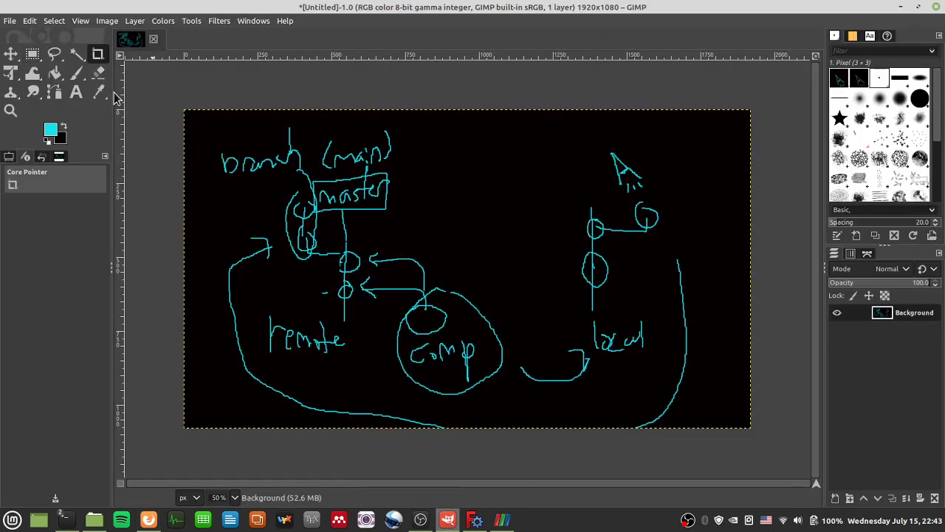
{"action": "left_click", "coordinate": [30, 57]}
{"action": "mouse_move", "coordinate": [164, 112]}
{"action": "left_mouse_down"}
{"action": "mouse_move", "coordinate": [631, 479]}
{"action": "mouse_move", "coordinate": [750, 438]}
{"action": "left_mouse_up"}
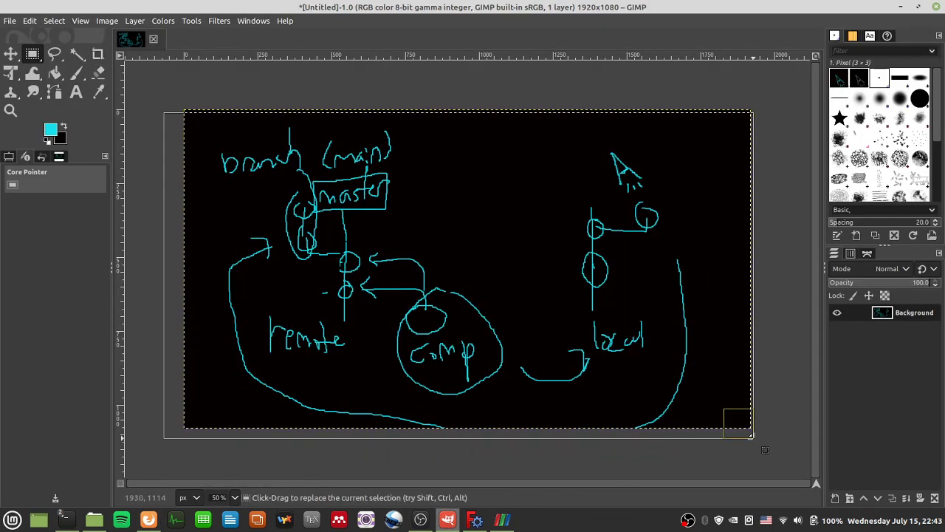
{"action": "key", "text": "Delete"}
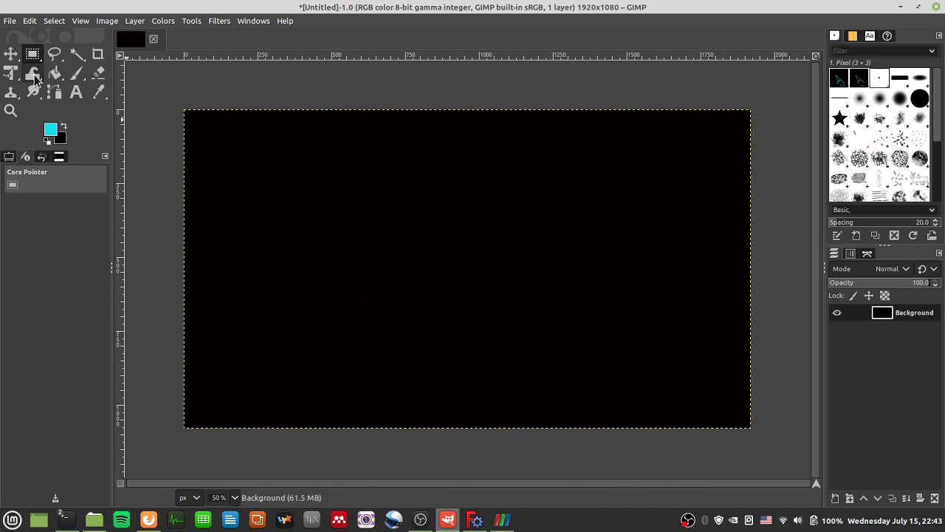
Sketch a tall vertical pipe outline with an elliptical upper end in cyan using the Paintbrush.
{"action": "left_click", "coordinate": [77, 73]}
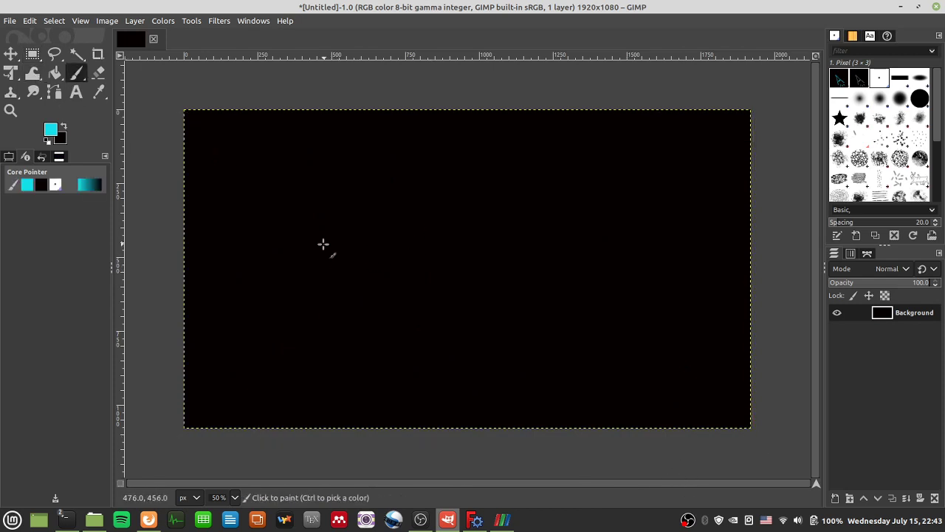
{"action": "mouse_move", "coordinate": [334, 169]}
{"action": "left_mouse_down"}
{"action": "mouse_move", "coordinate": [406, 161]}
{"action": "mouse_move", "coordinate": [387, 175]}
{"action": "mouse_move", "coordinate": [336, 172]}
{"action": "left_mouse_up"}
{"action": "mouse_move", "coordinate": [339, 174]}
{"action": "left_mouse_down"}
{"action": "mouse_move", "coordinate": [348, 248]}
{"action": "mouse_move", "coordinate": [344, 375]}
{"action": "mouse_move", "coordinate": [361, 381]}
{"action": "mouse_move", "coordinate": [406, 381]}
{"action": "mouse_move", "coordinate": [408, 172]}
{"action": "left_mouse_up"}
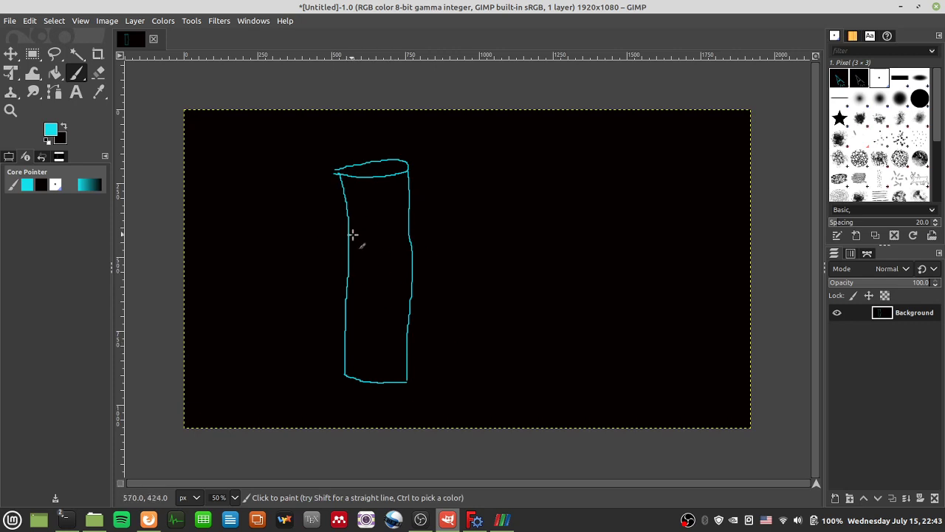
{"action": "left_click_drag", "start_coordinate": [352, 238], "coordinate": [411, 232]}
{"action": "key", "text": "ctrl+x"}
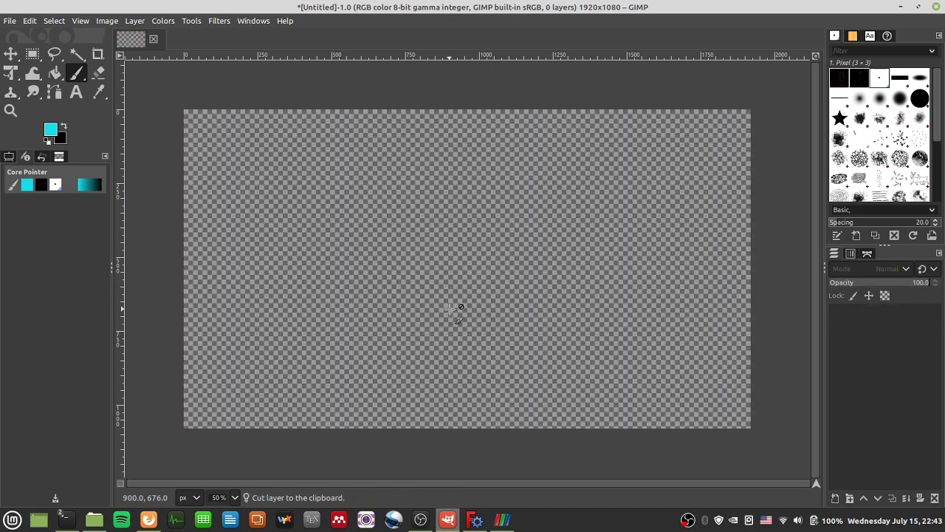
{"action": "key", "text": "ctrl+z"}
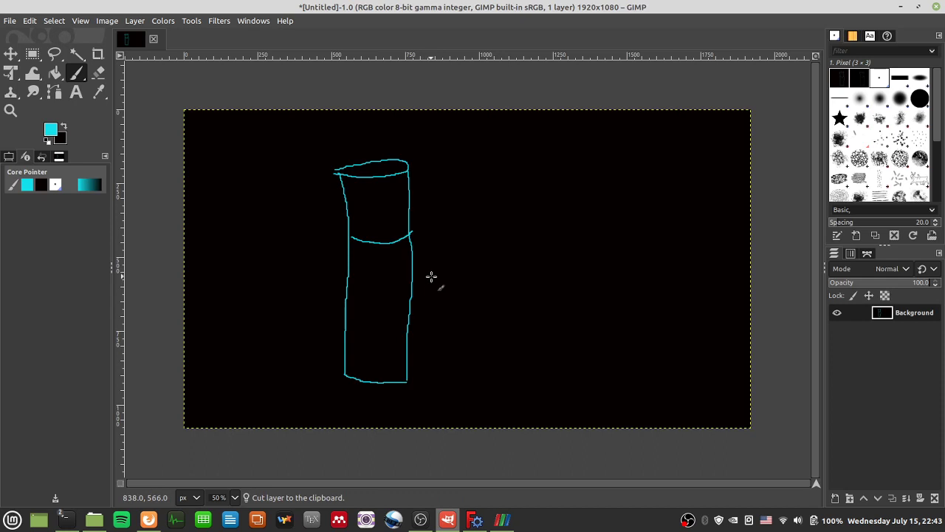
{"action": "key", "text": "ctrl+z"}
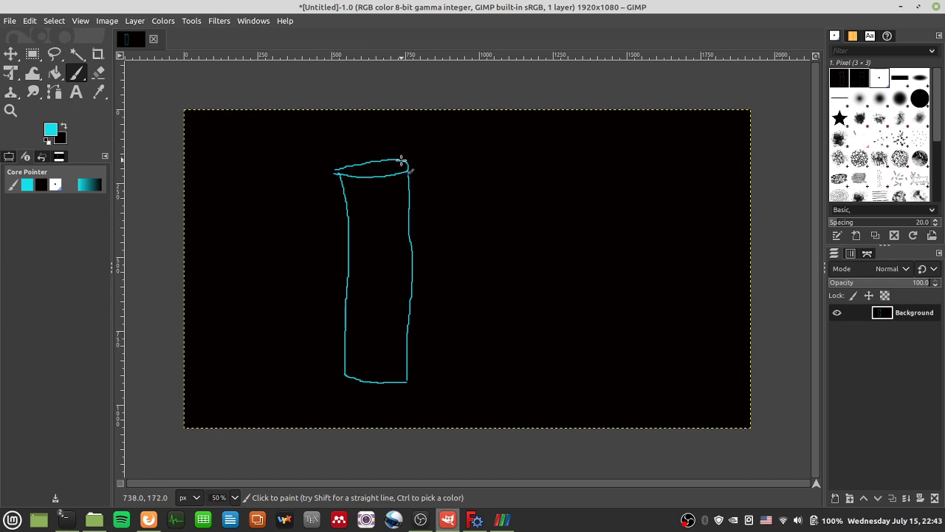
Add leader lines with handwritten labels marking the pipe's upper end as "inlet" and its lower end as "outlet".
{"action": "mouse_move", "coordinate": [380, 167]}
{"action": "left_mouse_down"}
{"action": "mouse_move", "coordinate": [392, 143]}
{"action": "mouse_move", "coordinate": [451, 135]}
{"action": "mouse_move", "coordinate": [456, 144]}
{"action": "left_mouse_up"}
{"action": "left_click", "coordinate": [436, 119]}
{"action": "mouse_move", "coordinate": [465, 118]}
{"action": "left_mouse_down"}
{"action": "mouse_move", "coordinate": [466, 142]}
{"action": "mouse_move", "coordinate": [478, 141]}
{"action": "left_mouse_up"}
{"action": "left_click_drag", "start_coordinate": [474, 127], "coordinate": [483, 126]}
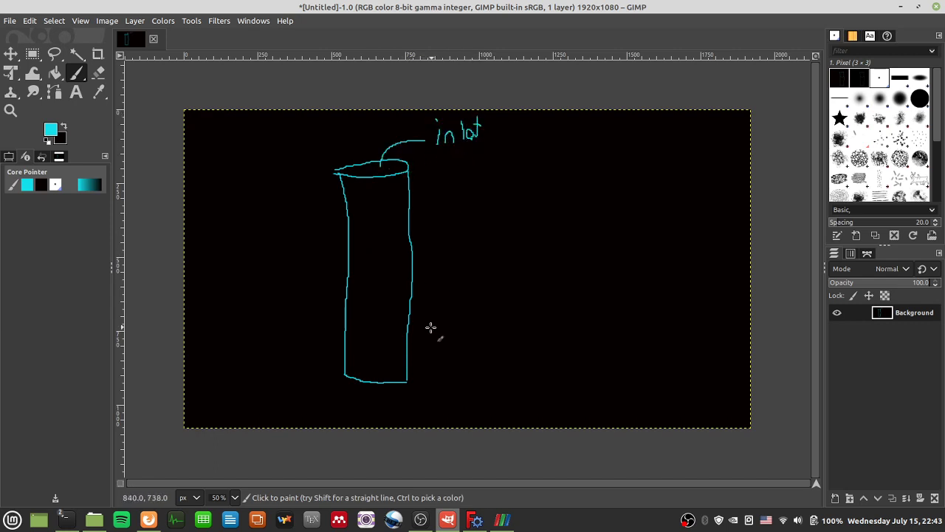
{"action": "mouse_move", "coordinate": [385, 384]}
{"action": "left_mouse_down"}
{"action": "mouse_move", "coordinate": [423, 405]}
{"action": "mouse_move", "coordinate": [453, 402]}
{"action": "mouse_move", "coordinate": [453, 411]}
{"action": "mouse_move", "coordinate": [461, 393]}
{"action": "mouse_move", "coordinate": [479, 404]}
{"action": "mouse_move", "coordinate": [477, 414]}
{"action": "mouse_move", "coordinate": [499, 399]}
{"action": "left_mouse_up"}
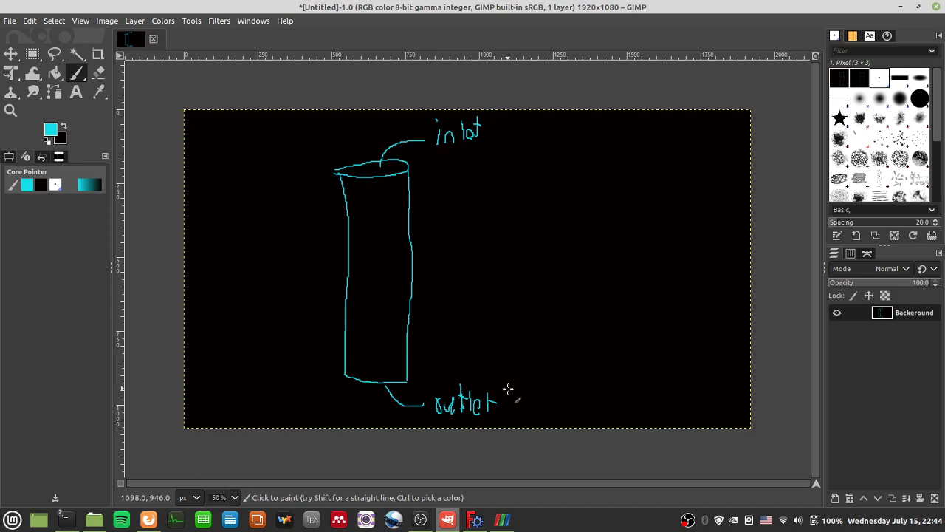
Draw a leader line from the pipe's side and handwrite the label "pipe wall" beside it.
{"action": "mouse_move", "coordinate": [404, 276]}
{"action": "left_mouse_down"}
{"action": "mouse_move", "coordinate": [548, 266]}
{"action": "mouse_move", "coordinate": [574, 249]}
{"action": "mouse_move", "coordinate": [573, 280]}
{"action": "left_mouse_up"}
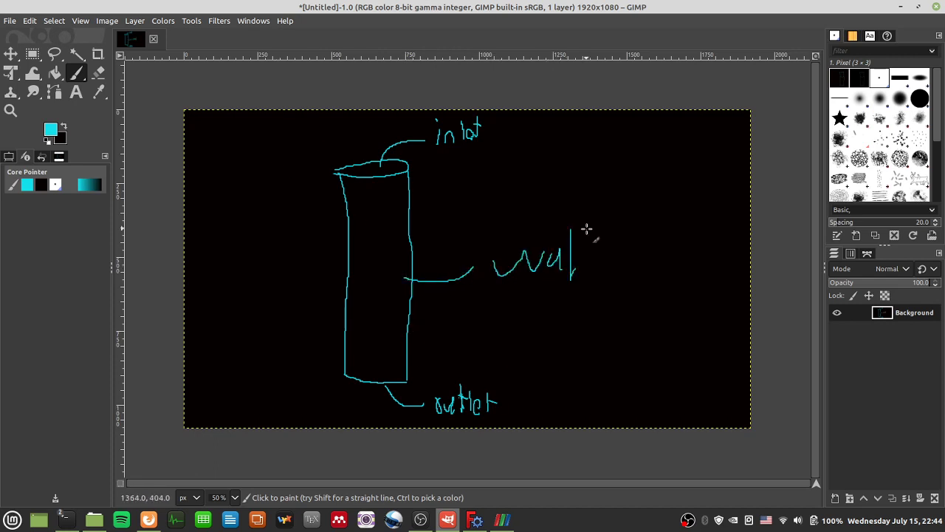
{"action": "left_click_drag", "start_coordinate": [587, 227], "coordinate": [586, 276]}
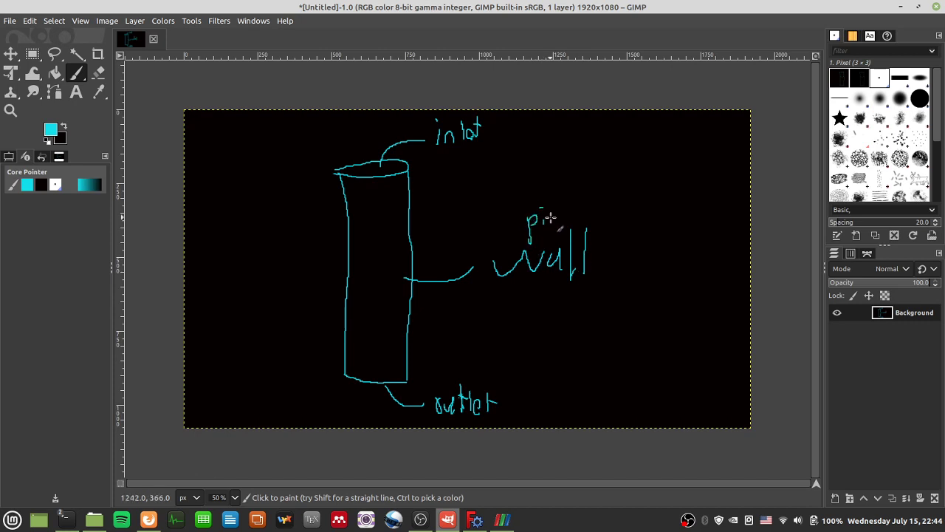
{"action": "left_click_drag", "start_coordinate": [550, 218], "coordinate": [563, 216]}
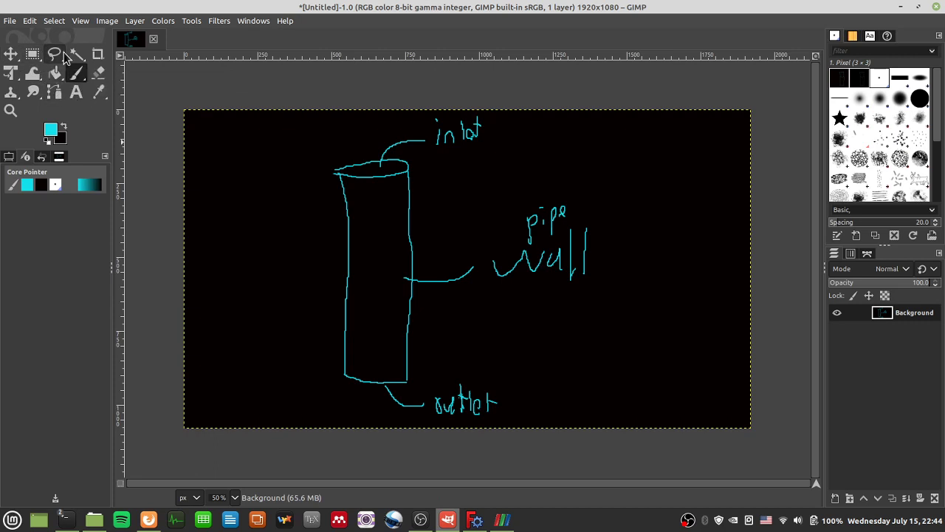
Paint a small square mesh cell inside the enlarged pipe sketch, close to its left wall.
{"action": "left_click", "coordinate": [10, 110]}
{"action": "left_click_drag", "start_coordinate": [323, 206], "coordinate": [449, 281]}
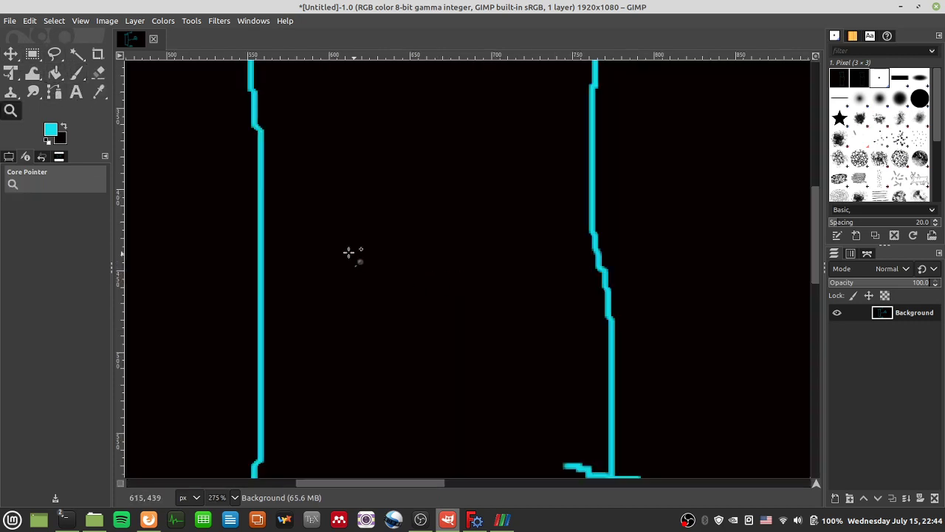
{"action": "left_click", "coordinate": [77, 72]}
{"action": "mouse_move", "coordinate": [294, 185]}
{"action": "left_mouse_down"}
{"action": "mouse_move", "coordinate": [302, 212]}
{"action": "mouse_move", "coordinate": [336, 215]}
{"action": "mouse_move", "coordinate": [334, 177]}
{"action": "mouse_move", "coordinate": [295, 181]}
{"action": "left_mouse_up"}
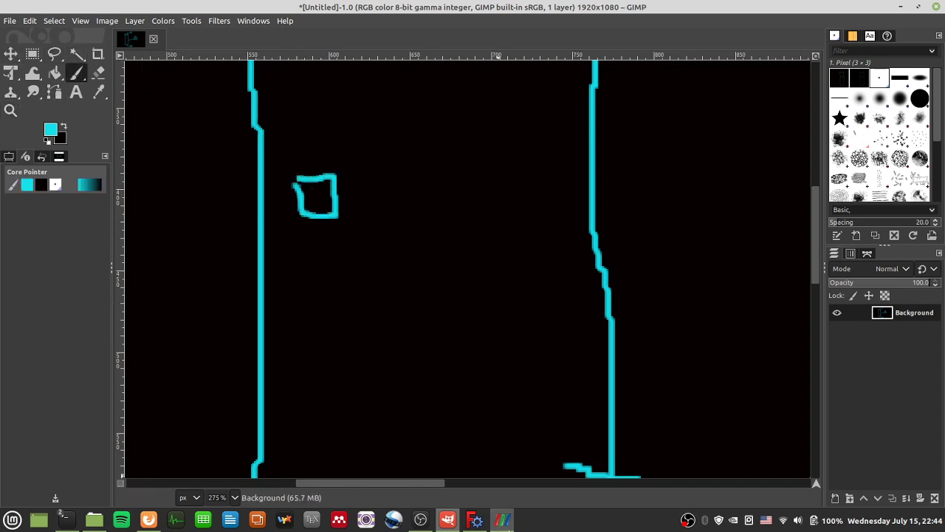
Switch to ParaView to examine the square cells on the pipe's end face up close, and return to the GIMP sketch.
{"action": "left_click", "coordinate": [500, 522]}
{"action": "scroll", "coordinate": [268, 347], "scroll_direction": "up", "scroll_amount": 5}
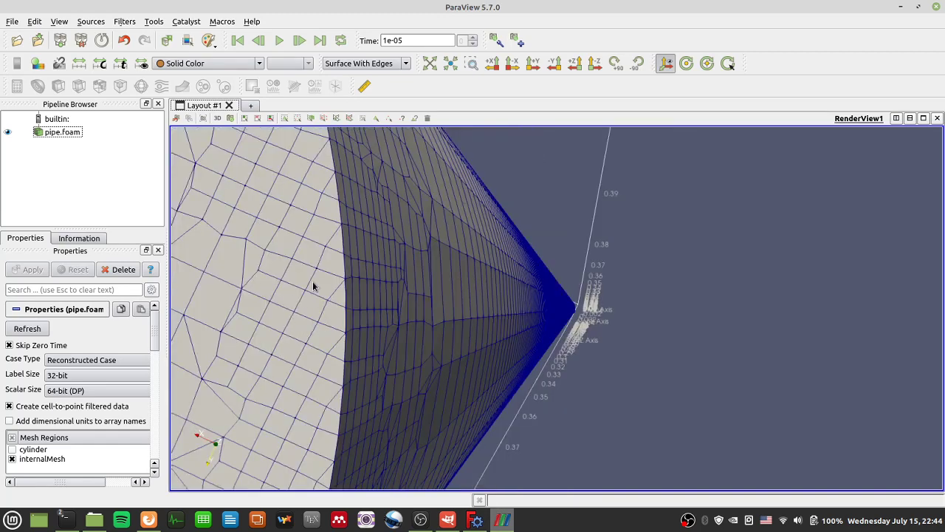
{"action": "scroll", "coordinate": [309, 314], "scroll_direction": "up", "scroll_amount": 3}
{"action": "scroll", "coordinate": [561, 335], "scroll_direction": "up", "scroll_amount": 5}
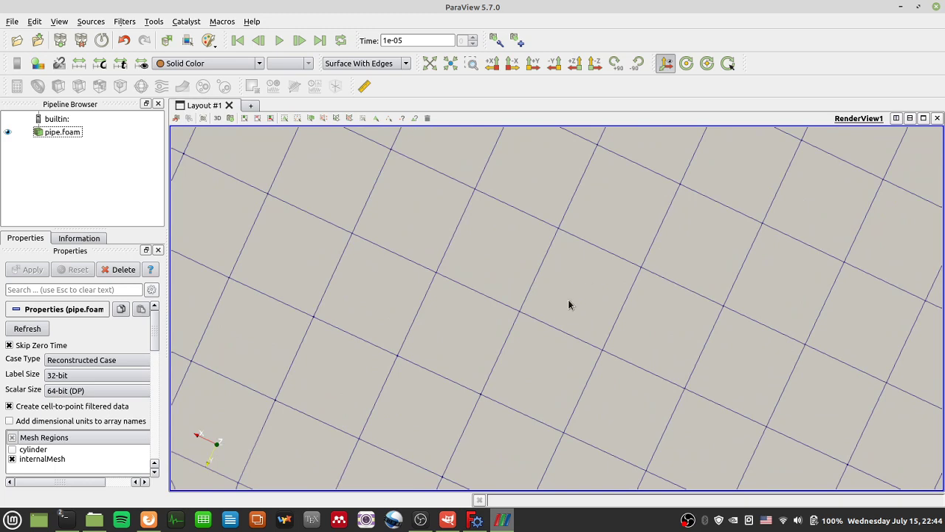
{"action": "mouse_move", "coordinate": [425, 525]}
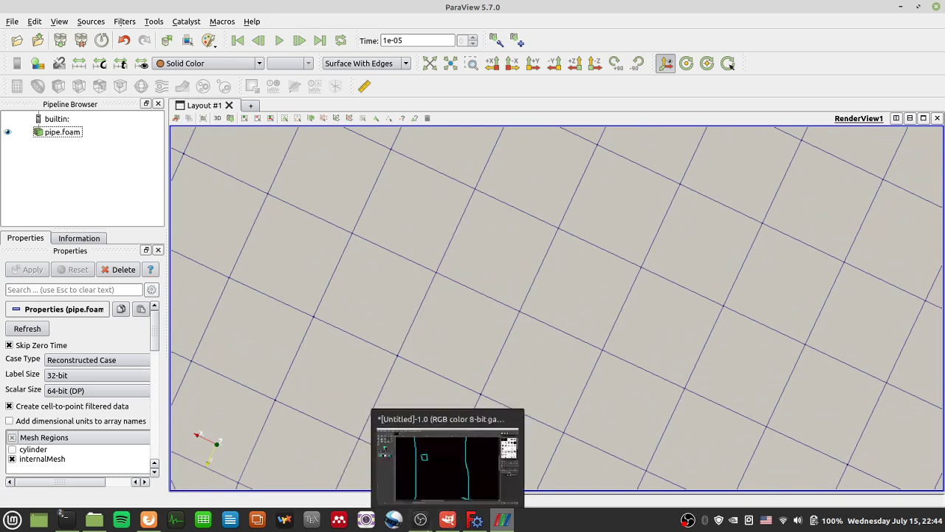
{"action": "left_click", "coordinate": [449, 522]}
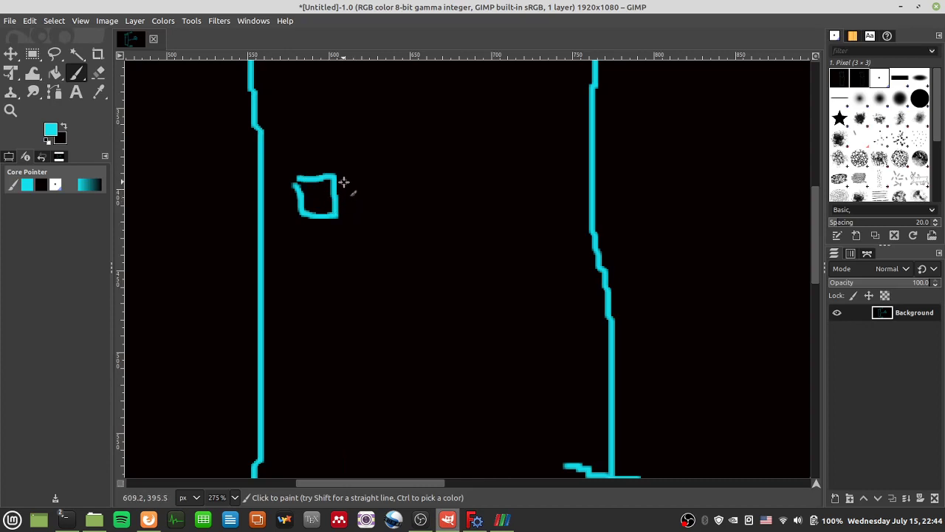
Paint a second mesh cell adjoining the first one inside the pipe sketch and circle the pair.
{"action": "mouse_move", "coordinate": [340, 174]}
{"action": "left_mouse_down"}
{"action": "mouse_move", "coordinate": [386, 183]}
{"action": "mouse_move", "coordinate": [386, 208]}
{"action": "mouse_move", "coordinate": [340, 223]}
{"action": "left_mouse_up"}
{"action": "mouse_move", "coordinate": [321, 152]}
{"action": "left_mouse_down"}
{"action": "mouse_move", "coordinate": [296, 170]}
{"action": "mouse_move", "coordinate": [327, 229]}
{"action": "mouse_move", "coordinate": [396, 201]}
{"action": "mouse_move", "coordinate": [303, 144]}
{"action": "left_mouse_up"}
{"action": "scroll", "coordinate": [349, 249], "scroll_direction": "down", "scroll_amount": 1}
{"action": "scroll", "coordinate": [382, 240], "scroll_direction": "up", "scroll_amount": 2}
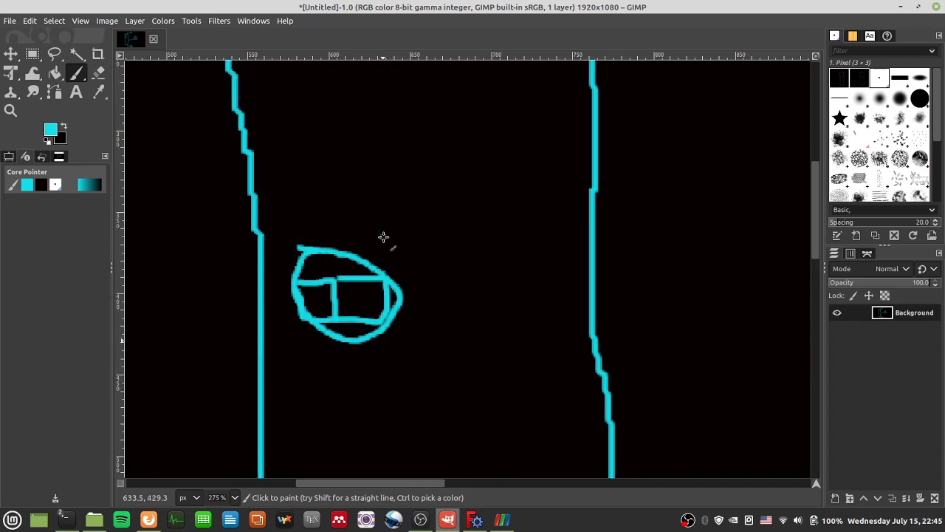
Paint two lines joined at a shallow angle, one slanted and one horizontal, in the empty area left of the pipe.
{"action": "scroll", "coordinate": [685, 257], "scroll_direction": "down", "scroll_amount": 1}
{"action": "left_click_drag", "start_coordinate": [419, 482], "coordinate": [513, 485]}
{"action": "left_click_drag", "start_coordinate": [452, 485], "coordinate": [238, 485]}
{"action": "mouse_move", "coordinate": [225, 255]}
{"action": "left_mouse_down"}
{"action": "mouse_move", "coordinate": [317, 201]}
{"action": "mouse_move", "coordinate": [457, 197]}
{"action": "left_mouse_up"}
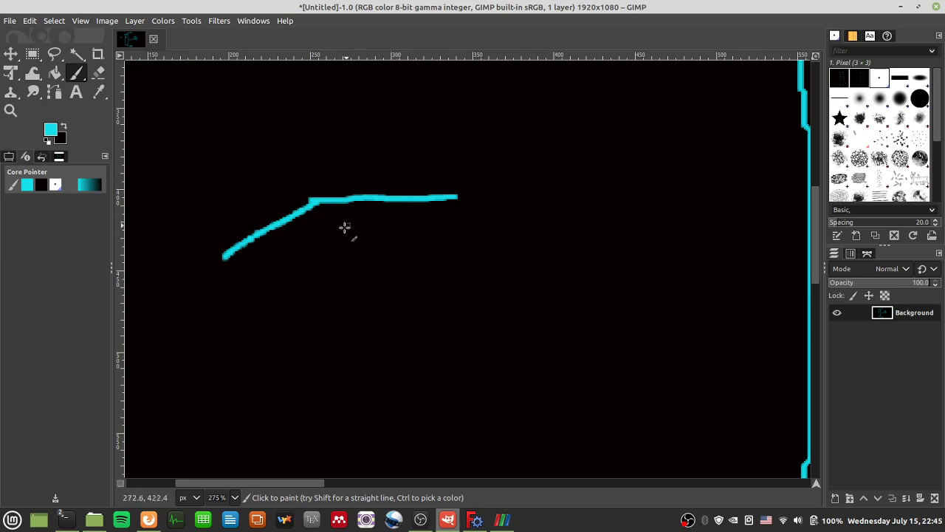
Handwrite the label "face 1" beneath the slanted line, redoing the numeral closer to the word.
{"action": "mouse_move", "coordinate": [266, 281]}
{"action": "left_mouse_down"}
{"action": "mouse_move", "coordinate": [272, 250]}
{"action": "mouse_move", "coordinate": [258, 264]}
{"action": "mouse_move", "coordinate": [285, 268]}
{"action": "mouse_move", "coordinate": [276, 278]}
{"action": "mouse_move", "coordinate": [323, 265]}
{"action": "mouse_move", "coordinate": [353, 295]}
{"action": "left_mouse_up"}
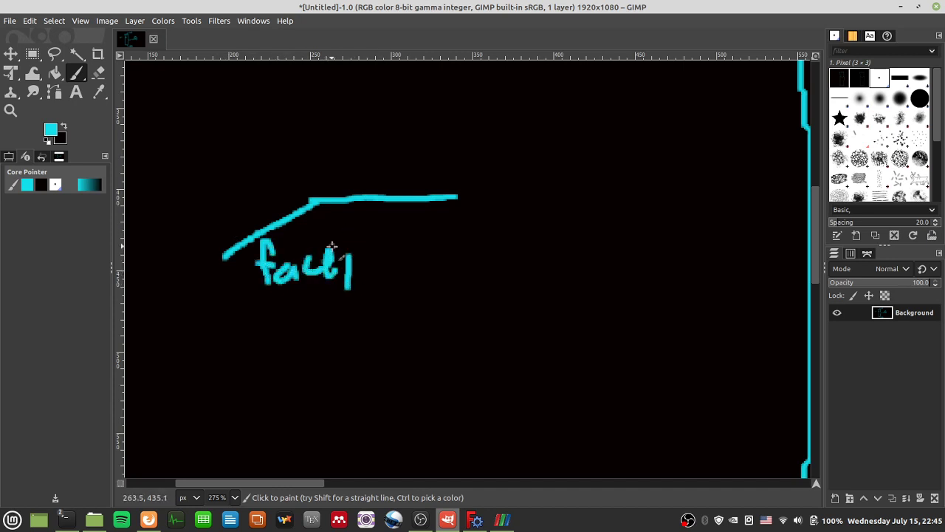
{"action": "left_click_drag", "start_coordinate": [364, 218], "coordinate": [348, 287]}
{"action": "key", "text": "ctrl+z"}
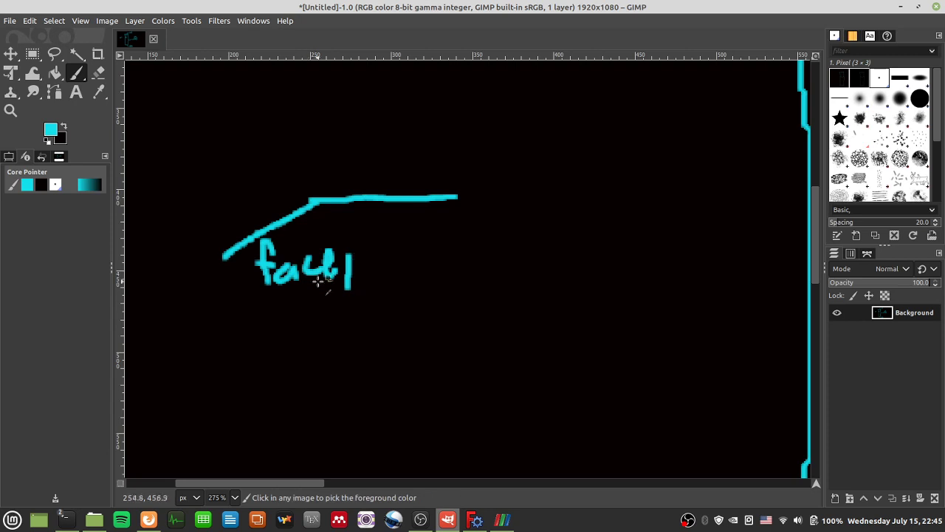
{"action": "key", "text": "ctrl+z"}
{"action": "left_click_drag", "start_coordinate": [352, 226], "coordinate": [351, 270]}
Draw a curved leader from the horizontal line and handwrite the label "face 2" near its end, replacing the illegible first attempt.
{"action": "mouse_move", "coordinate": [413, 220]}
{"action": "left_mouse_down"}
{"action": "mouse_move", "coordinate": [449, 254]}
{"action": "mouse_move", "coordinate": [528, 265]}
{"action": "mouse_move", "coordinate": [552, 289]}
{"action": "mouse_move", "coordinate": [599, 301]}
{"action": "mouse_move", "coordinate": [617, 285]}
{"action": "left_mouse_up"}
{"action": "mouse_move", "coordinate": [622, 222]}
{"action": "left_mouse_down"}
{"action": "mouse_move", "coordinate": [637, 237]}
{"action": "mouse_move", "coordinate": [644, 298]}
{"action": "left_mouse_up"}
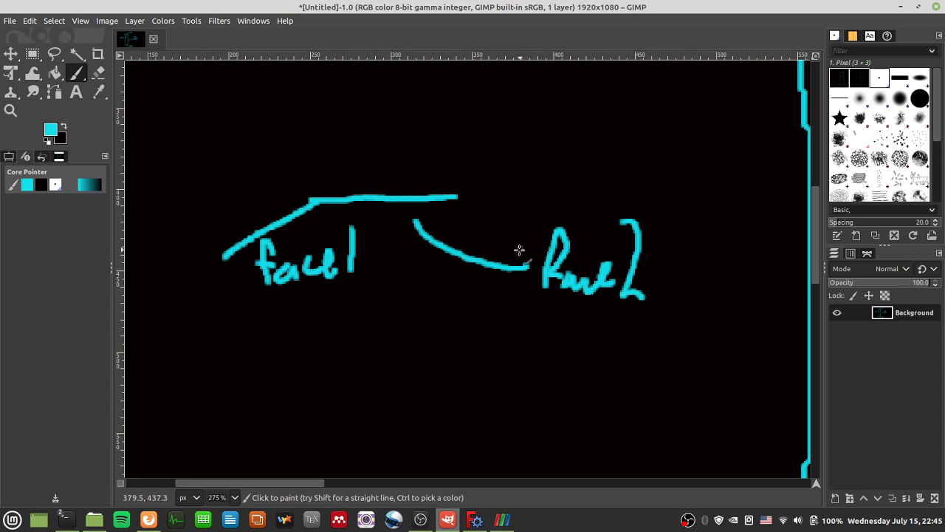
{"action": "left_click_drag", "start_coordinate": [600, 278], "coordinate": [604, 281]}
{"action": "key", "text": "ctrl+z"}
{"action": "key", "text": "ctrl+z"}
{"action": "key", "text": "ctrl+z"}
{"action": "key", "text": "ctrl+z"}
{"action": "key", "text": "ctrl+z"}
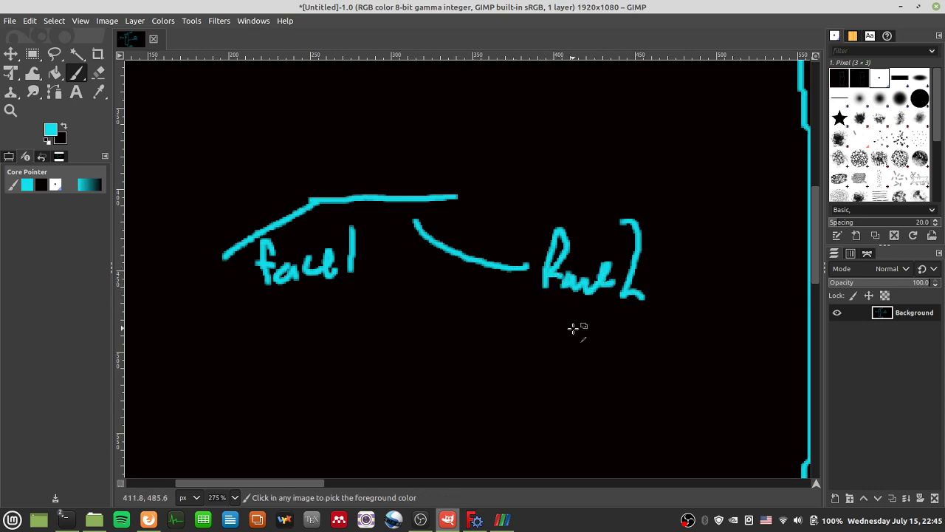
{"action": "mouse_move", "coordinate": [542, 338]}
{"action": "left_mouse_down"}
{"action": "mouse_move", "coordinate": [545, 310]}
{"action": "mouse_move", "coordinate": [565, 340]}
{"action": "mouse_move", "coordinate": [604, 331]}
{"action": "mouse_move", "coordinate": [634, 308]}
{"action": "mouse_move", "coordinate": [639, 338]}
{"action": "left_mouse_up"}
{"action": "left_click", "coordinate": [631, 311]}
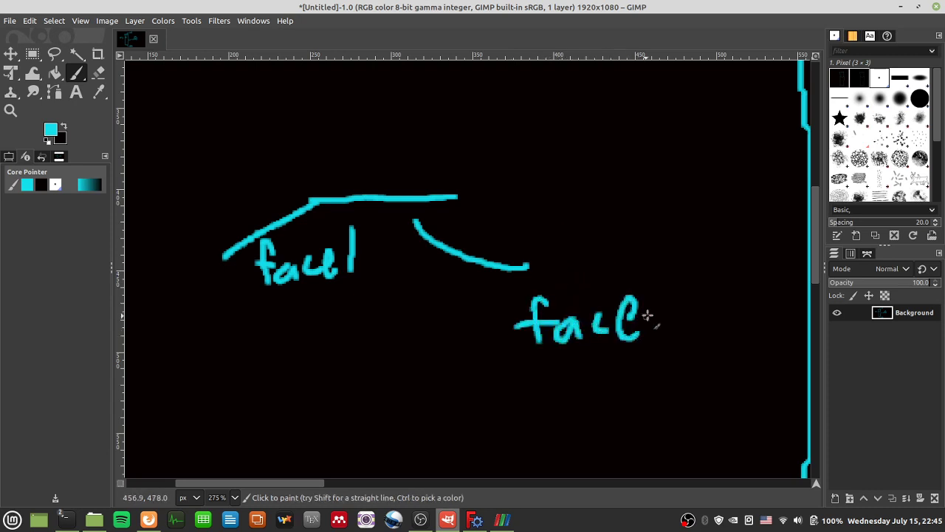
{"action": "mouse_move", "coordinate": [663, 280]}
{"action": "left_mouse_down"}
{"action": "mouse_move", "coordinate": [675, 310]}
{"action": "mouse_move", "coordinate": [706, 325]}
{"action": "left_mouse_up"}
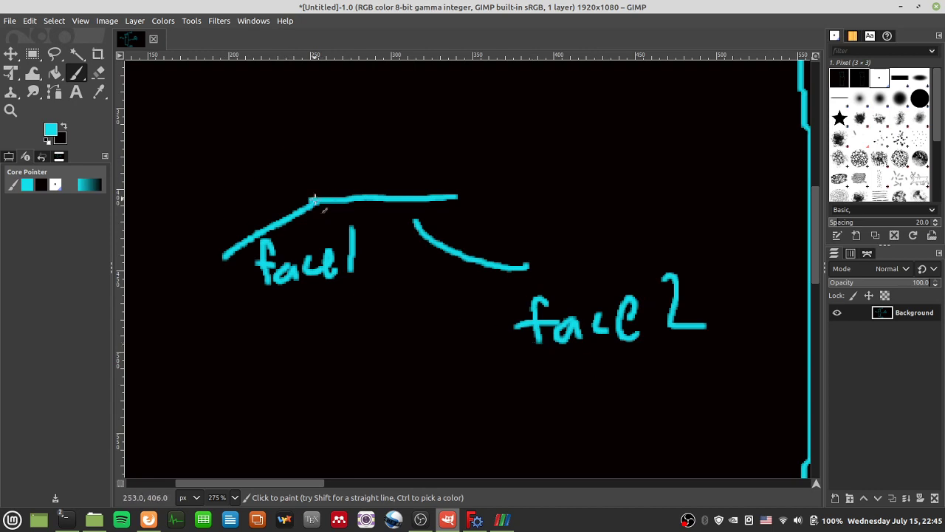
Extend the horizontal line past the joint, draw an arc to the slanted line and mark the angle with a theta.
{"action": "left_click_drag", "start_coordinate": [311, 198], "coordinate": [153, 193]}
{"action": "left_click_drag", "start_coordinate": [221, 191], "coordinate": [245, 239]}
{"action": "mouse_move", "coordinate": [177, 215]}
{"action": "left_mouse_down"}
{"action": "mouse_move", "coordinate": [191, 225]}
{"action": "mouse_move", "coordinate": [172, 242]}
{"action": "mouse_move", "coordinate": [198, 221]}
{"action": "left_mouse_up"}
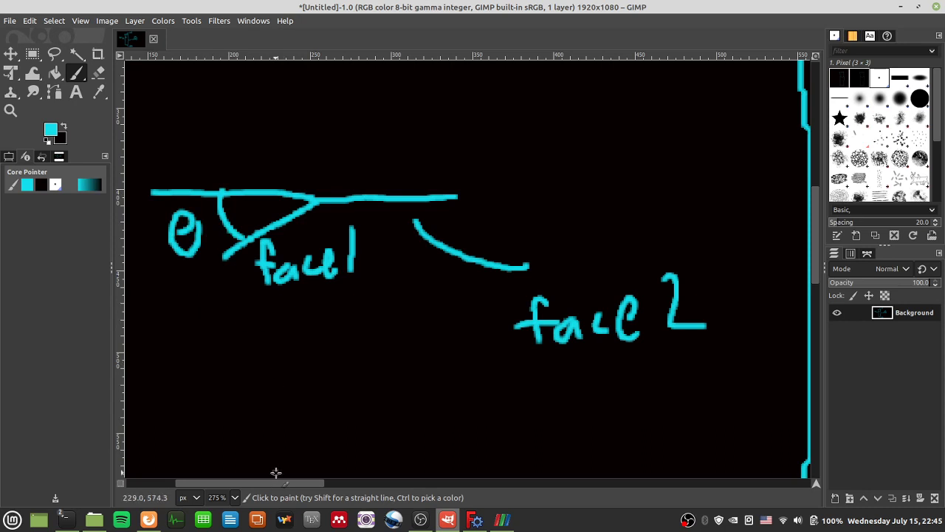
Draw a curved leader down from the theta, then write "10°" below it, underlined and circled.
{"action": "scroll", "coordinate": [272, 482], "scroll_direction": "left", "scroll_amount": 3}
{"action": "left_click_drag", "start_coordinate": [261, 264], "coordinate": [249, 334]}
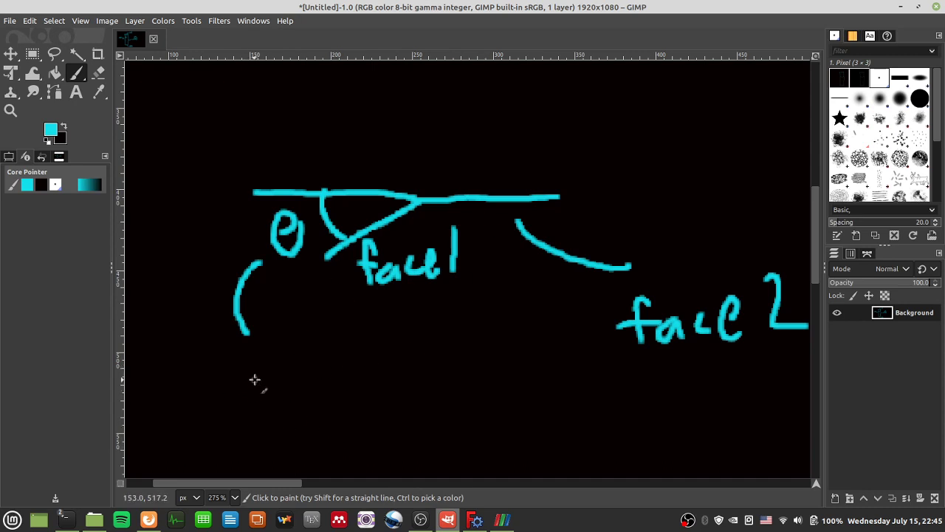
{"action": "left_click_drag", "start_coordinate": [255, 353], "coordinate": [253, 392]}
{"action": "mouse_move", "coordinate": [288, 362]}
{"action": "left_mouse_down"}
{"action": "mouse_move", "coordinate": [279, 379]}
{"action": "mouse_move", "coordinate": [315, 356]}
{"action": "left_mouse_up"}
{"action": "left_click_drag", "start_coordinate": [247, 401], "coordinate": [375, 400]}
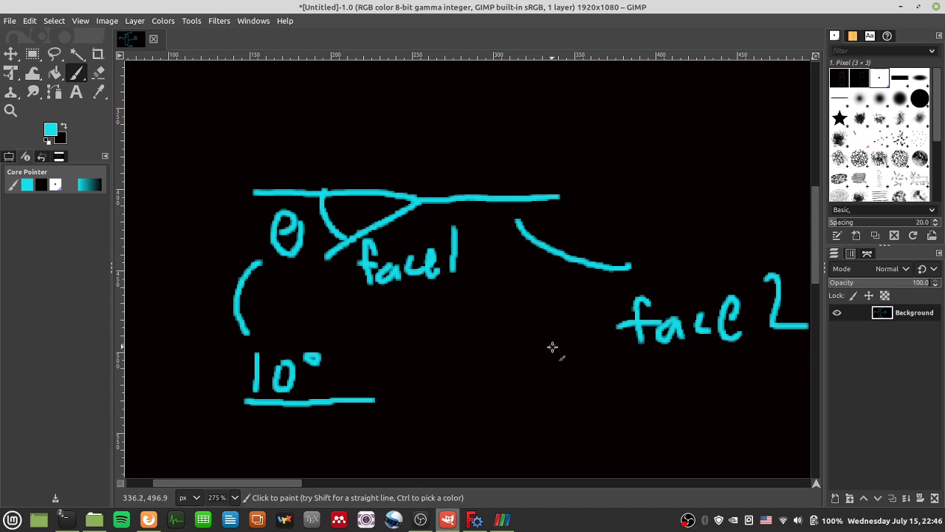
{"action": "scroll", "coordinate": [495, 283], "scroll_direction": "up", "scroll_amount": 2}
{"action": "scroll", "coordinate": [496, 287], "scroll_direction": "down", "scroll_amount": 4}
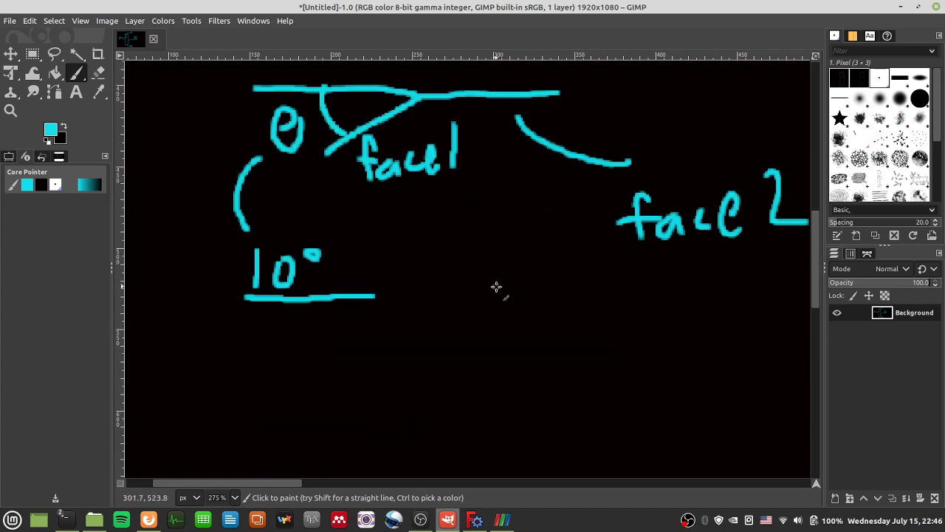
{"action": "mouse_move", "coordinate": [256, 237]}
{"action": "left_mouse_down"}
{"action": "mouse_move", "coordinate": [281, 319]}
{"action": "mouse_move", "coordinate": [333, 273]}
{"action": "mouse_move", "coordinate": [278, 233]}
{"action": "left_mouse_up"}
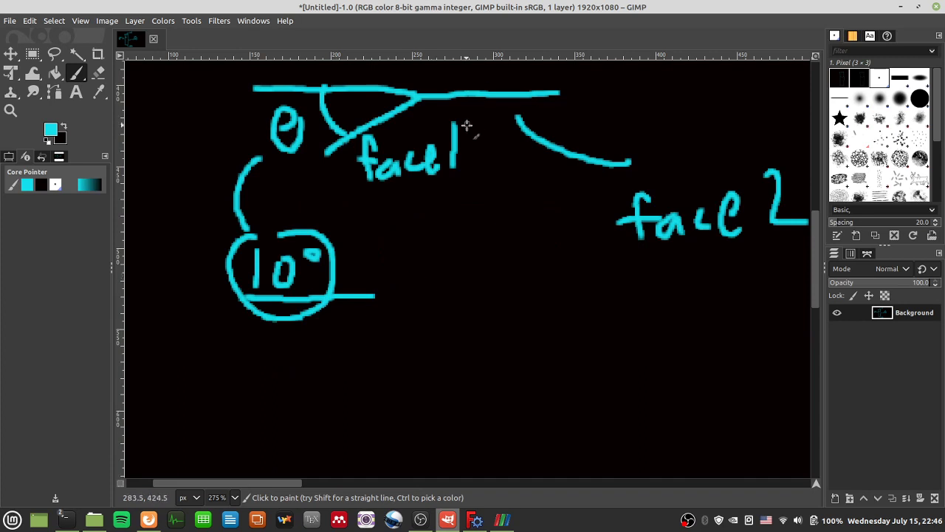
Check the circled cells in the pipe sketch, and underline the "face 1" and "face 2" labels.
{"action": "left_click_drag", "start_coordinate": [280, 482], "coordinate": [392, 481]}
{"action": "scroll", "coordinate": [498, 131], "scroll_direction": "up", "scroll_amount": 2}
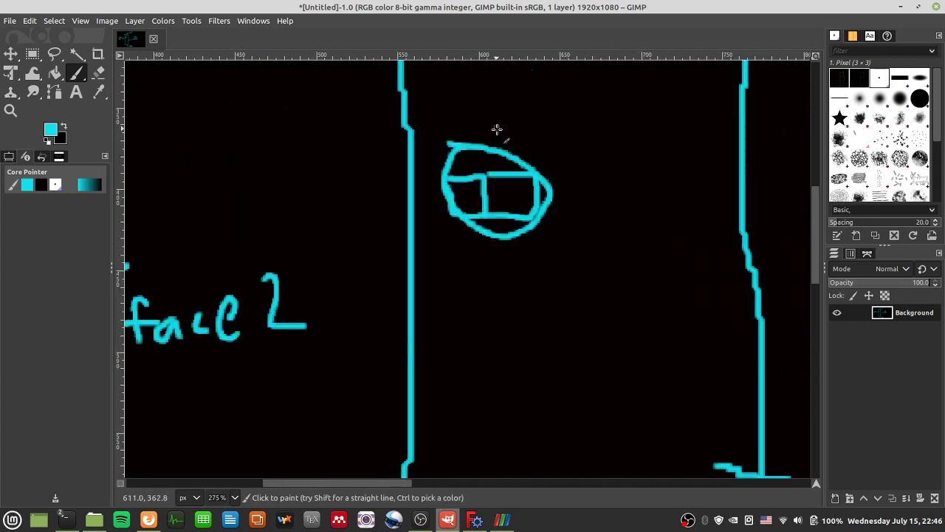
{"action": "scroll", "coordinate": [325, 482], "scroll_direction": "left", "scroll_amount": 5}
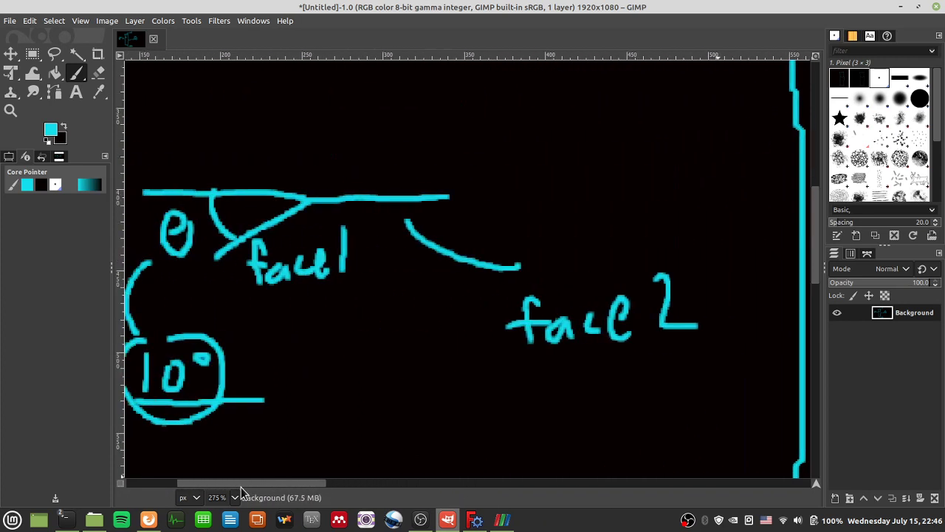
{"action": "scroll", "coordinate": [292, 481], "scroll_direction": "left", "scroll_amount": 2}
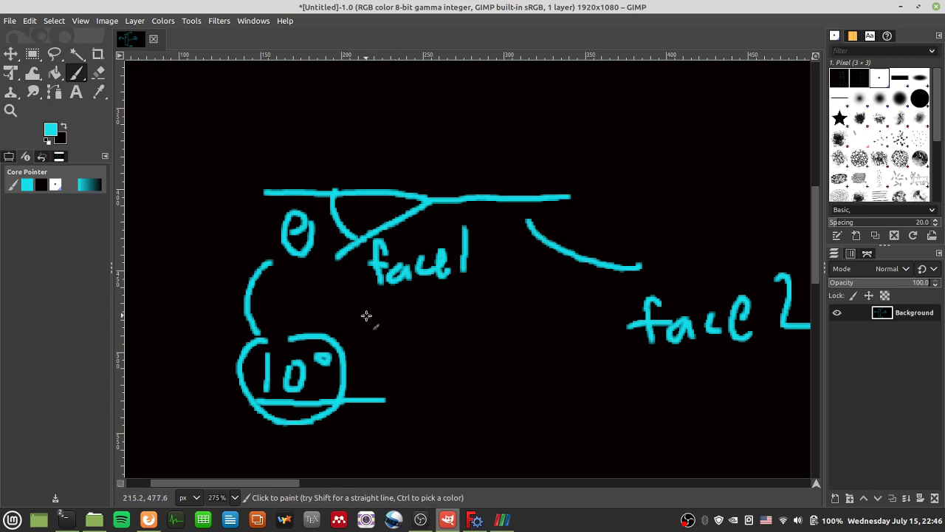
{"action": "left_click_drag", "start_coordinate": [373, 301], "coordinate": [482, 274]}
{"action": "left_click_drag", "start_coordinate": [640, 378], "coordinate": [811, 332]}
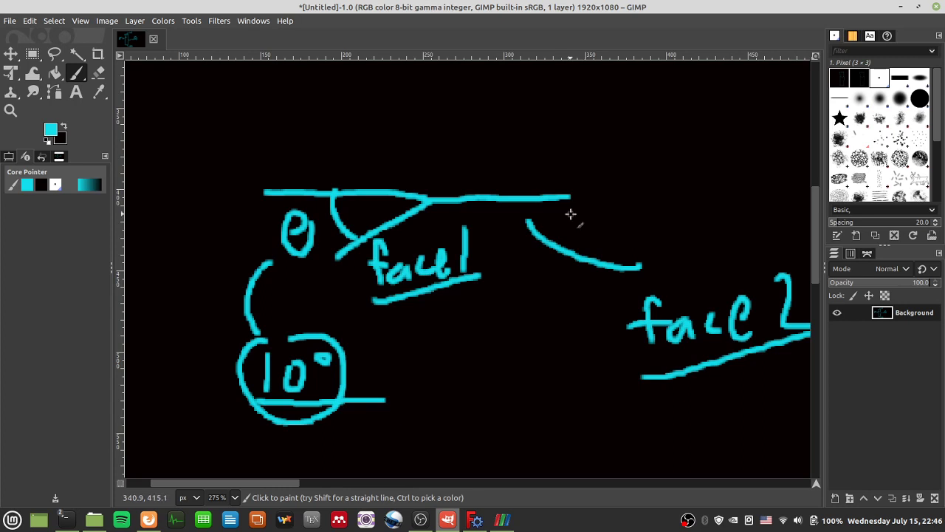
Circle the corner where the pipe's upper end meets its left wall.
{"action": "scroll", "coordinate": [521, 169], "scroll_direction": "up", "scroll_amount": 3}
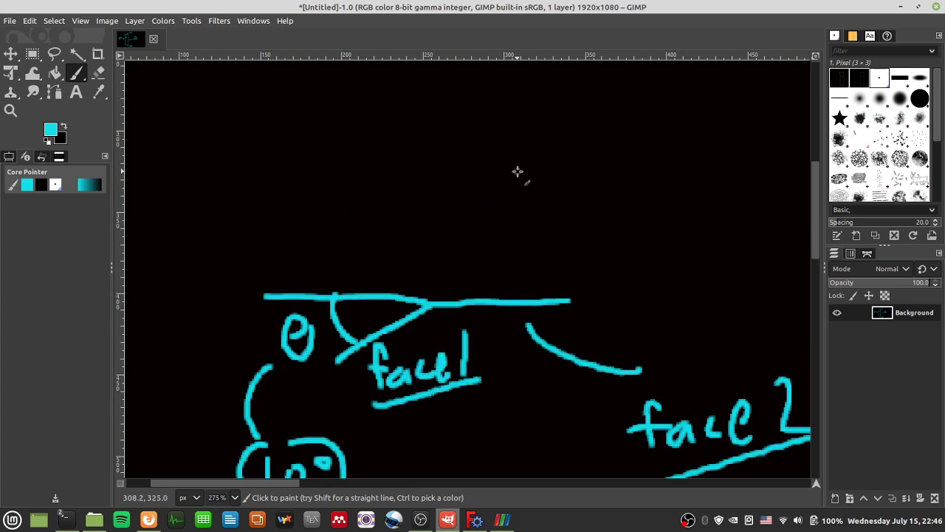
{"action": "scroll", "coordinate": [518, 171], "scroll_direction": "down", "scroll_amount": 3}
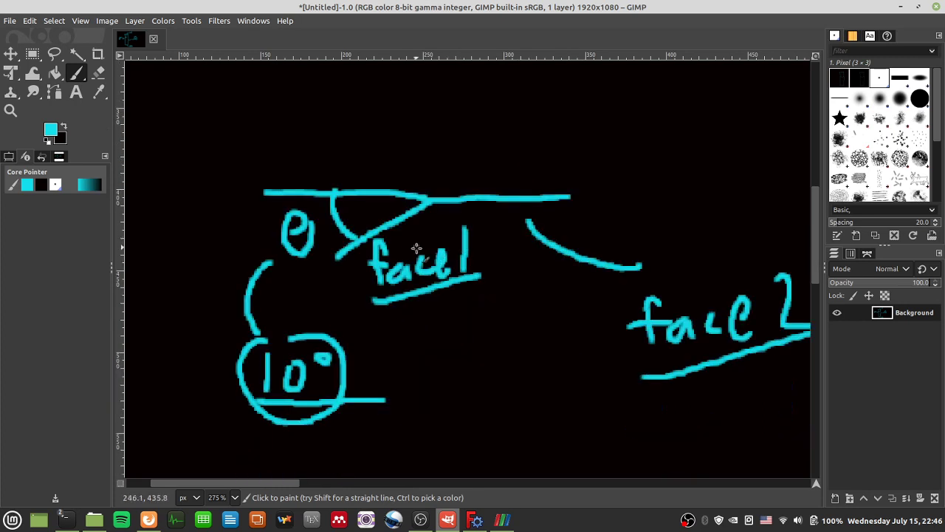
{"action": "scroll", "coordinate": [412, 246], "scroll_direction": "up", "scroll_amount": 6}
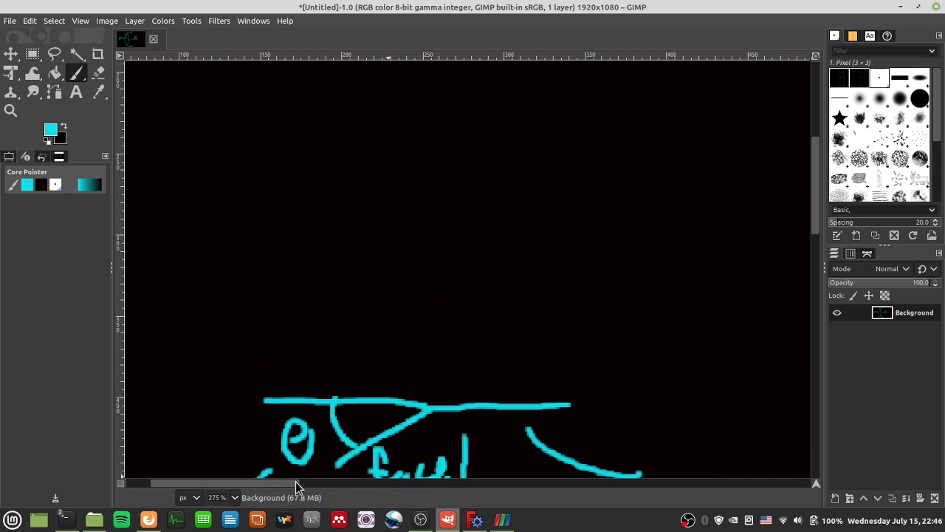
{"action": "left_click_drag", "start_coordinate": [297, 487], "coordinate": [425, 462]}
{"action": "scroll", "coordinate": [296, 353], "scroll_direction": "up", "scroll_amount": 3}
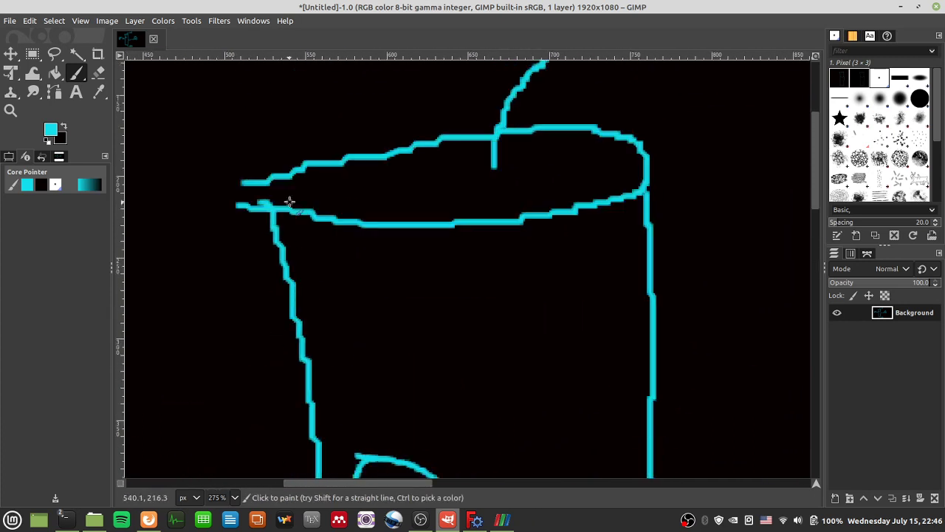
{"action": "mouse_move", "coordinate": [244, 126]}
{"action": "left_mouse_down"}
{"action": "mouse_move", "coordinate": [214, 205]}
{"action": "mouse_move", "coordinate": [229, 112]}
{"action": "left_mouse_up"}
Sketch a horizontal line perpendicular to a vertical one left of the circled corner, with an angle arc marked "θ = 90".
{"action": "mouse_move", "coordinate": [433, 487]}
{"action": "left_mouse_down"}
{"action": "mouse_move", "coordinate": [215, 495]}
{"action": "mouse_move", "coordinate": [322, 483]}
{"action": "left_mouse_up"}
{"action": "left_click_drag", "start_coordinate": [284, 193], "coordinate": [282, 268]}
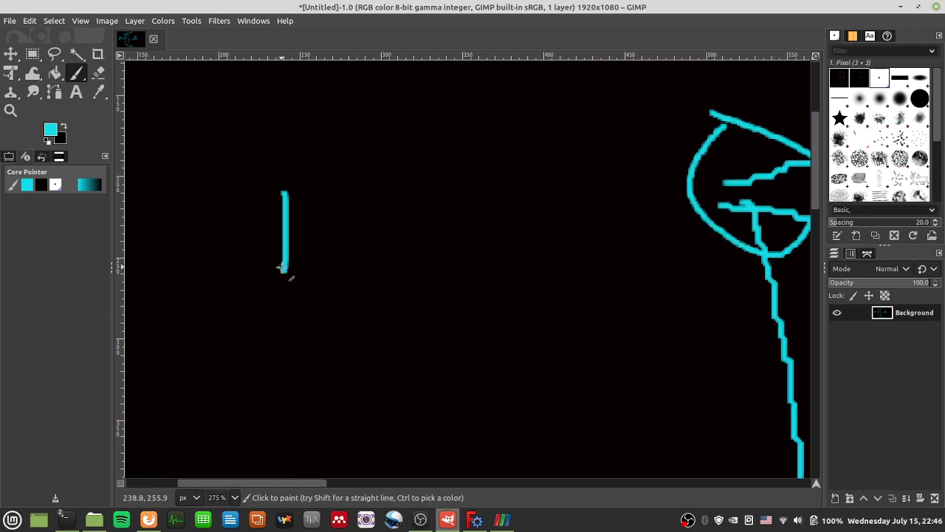
{"action": "left_click_drag", "start_coordinate": [285, 188], "coordinate": [403, 185]}
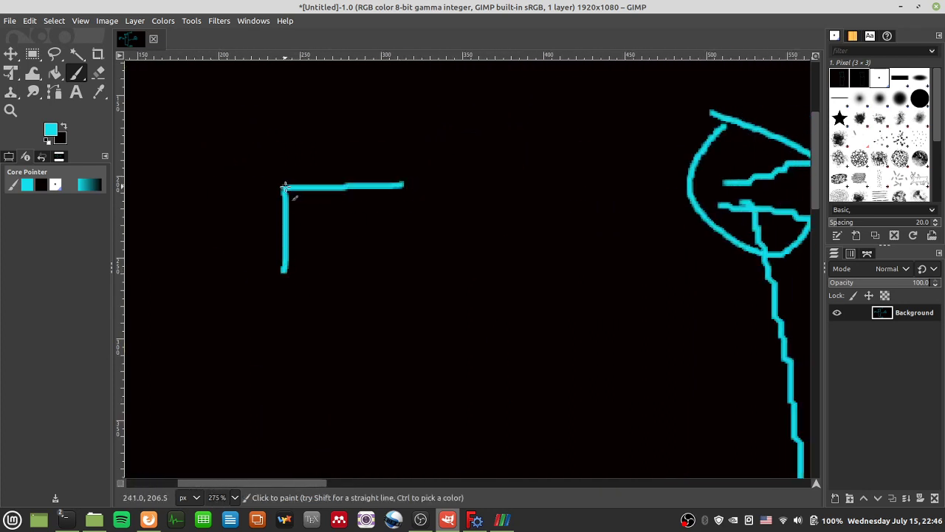
{"action": "left_click_drag", "start_coordinate": [285, 189], "coordinate": [289, 105]}
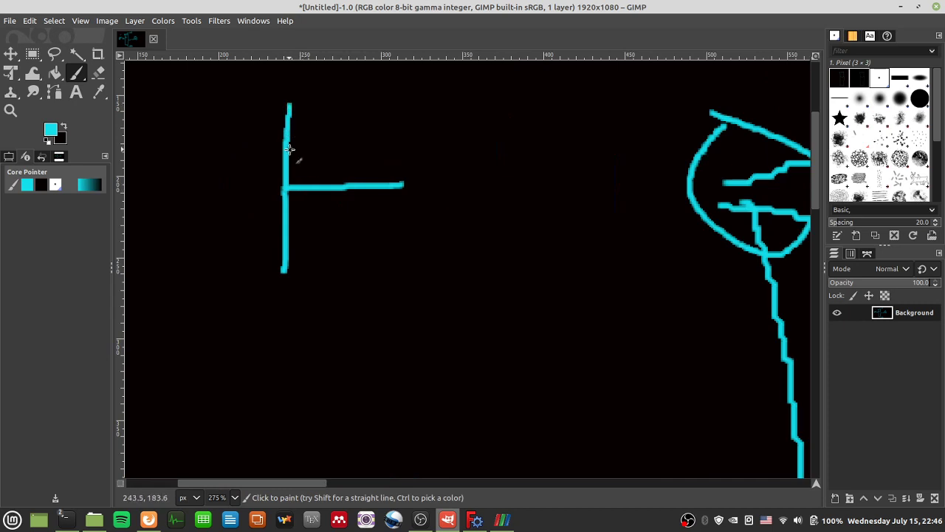
{"action": "mouse_move", "coordinate": [289, 148]}
{"action": "left_mouse_down"}
{"action": "mouse_move", "coordinate": [327, 179]}
{"action": "mouse_move", "coordinate": [350, 125]}
{"action": "mouse_move", "coordinate": [329, 144]}
{"action": "mouse_move", "coordinate": [344, 169]}
{"action": "mouse_move", "coordinate": [357, 121]}
{"action": "mouse_move", "coordinate": [350, 138]}
{"action": "mouse_move", "coordinate": [399, 150]}
{"action": "left_mouse_up"}
{"action": "mouse_move", "coordinate": [436, 114]}
{"action": "left_mouse_down"}
{"action": "mouse_move", "coordinate": [434, 150]}
{"action": "mouse_move", "coordinate": [461, 110]}
{"action": "left_mouse_up"}
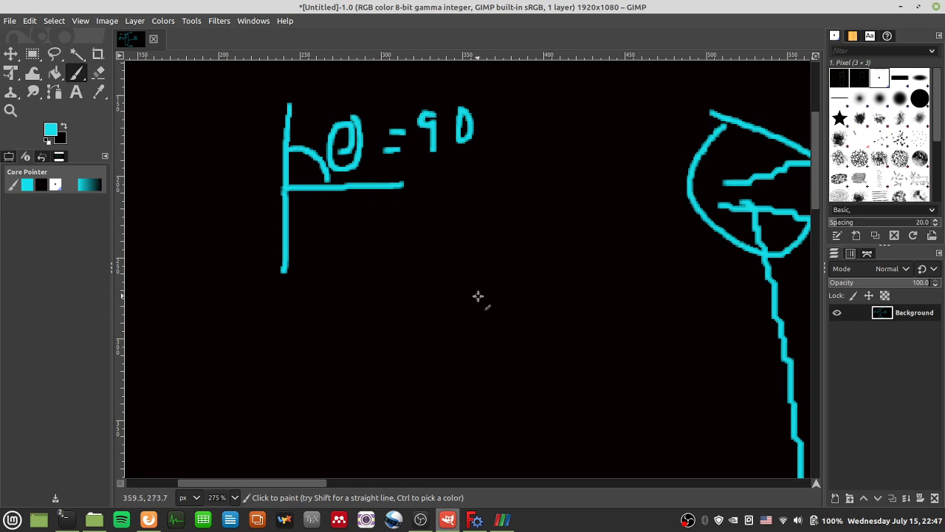
Label the vertical line "face 3" and the horizontal line "face 4" with a curved leader, underlining the latter.
{"action": "mouse_move", "coordinate": [283, 306]}
{"action": "left_mouse_down"}
{"action": "mouse_move", "coordinate": [280, 283]}
{"action": "mouse_move", "coordinate": [301, 307]}
{"action": "mouse_move", "coordinate": [325, 305]}
{"action": "left_mouse_up"}
{"action": "mouse_move", "coordinate": [336, 276]}
{"action": "left_mouse_down"}
{"action": "mouse_move", "coordinate": [339, 300]}
{"action": "mouse_move", "coordinate": [368, 298]}
{"action": "left_mouse_up"}
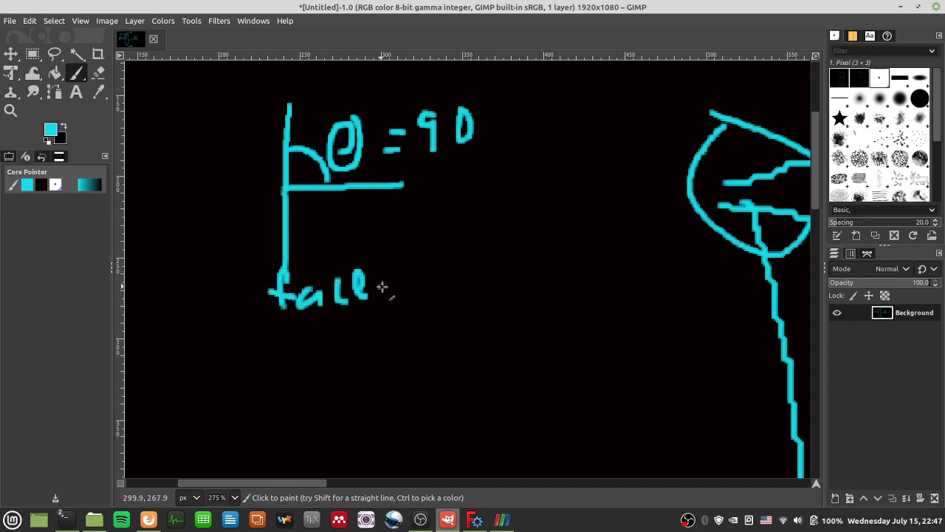
{"action": "mouse_move", "coordinate": [380, 248]}
{"action": "left_mouse_down"}
{"action": "mouse_move", "coordinate": [394, 266]}
{"action": "mouse_move", "coordinate": [380, 283]}
{"action": "left_mouse_up"}
{"action": "mouse_move", "coordinate": [386, 195]}
{"action": "left_mouse_down"}
{"action": "mouse_move", "coordinate": [460, 185]}
{"action": "mouse_move", "coordinate": [484, 160]}
{"action": "mouse_move", "coordinate": [480, 194]}
{"action": "mouse_move", "coordinate": [545, 194]}
{"action": "left_mouse_up"}
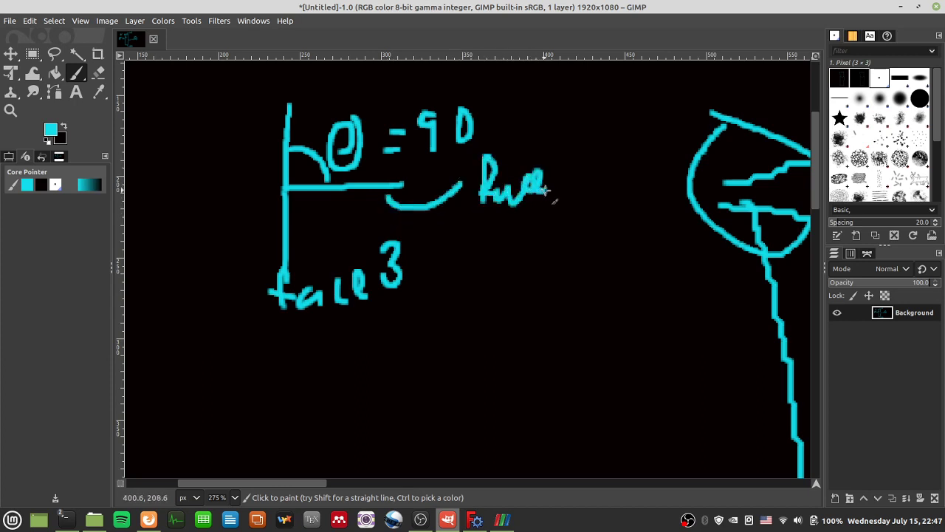
{"action": "mouse_move", "coordinate": [570, 145]}
{"action": "left_mouse_down"}
{"action": "mouse_move", "coordinate": [594, 161]}
{"action": "mouse_move", "coordinate": [587, 191]}
{"action": "left_mouse_up"}
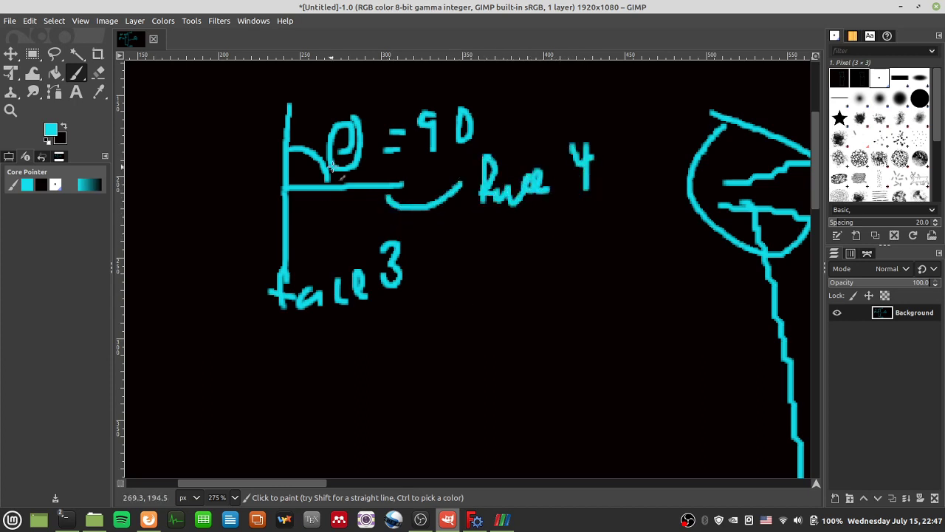
{"action": "left_click_drag", "start_coordinate": [482, 213], "coordinate": [624, 196]}
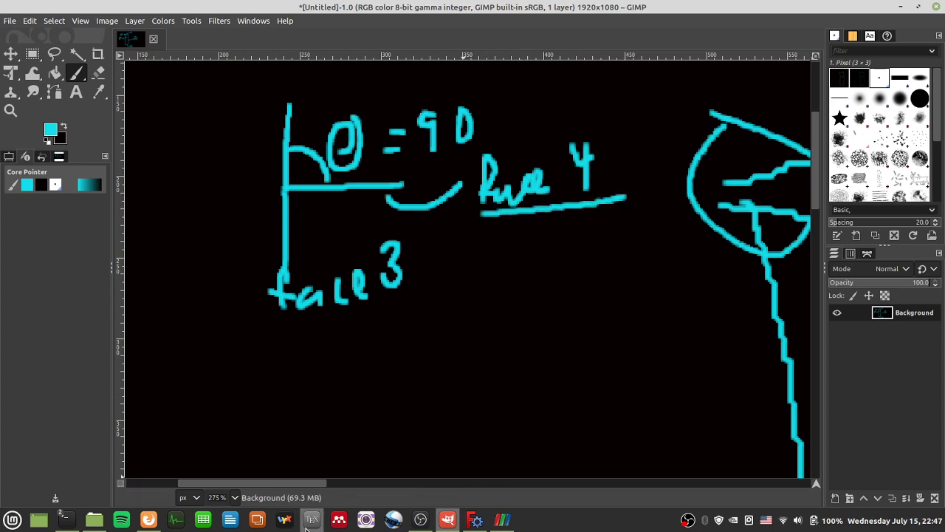
Underline the handwritten "inlet" label at the pipe's upper end.
{"action": "left_click_drag", "start_coordinate": [295, 483], "coordinate": [489, 465]}
{"action": "scroll", "coordinate": [550, 181], "scroll_direction": "up", "scroll_amount": 5}
{"action": "left_click_drag", "start_coordinate": [391, 288], "coordinate": [657, 259]}
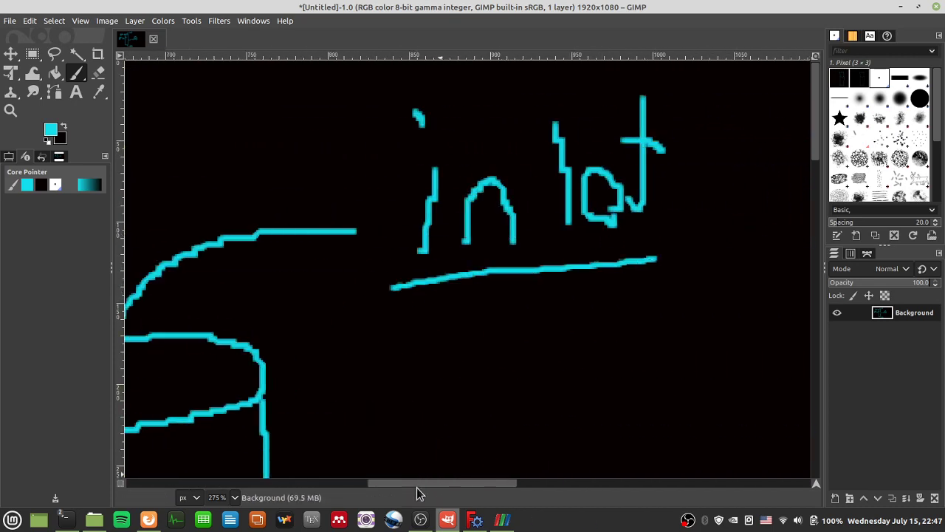
Circle the "90" in the angle note of the face 3 and face 4 sketch.
{"action": "mouse_move", "coordinate": [399, 483]}
{"action": "left_mouse_down"}
{"action": "mouse_move", "coordinate": [252, 485]}
{"action": "mouse_move", "coordinate": [263, 482]}
{"action": "left_mouse_up"}
{"action": "scroll", "coordinate": [249, 436], "scroll_direction": "down", "scroll_amount": 5}
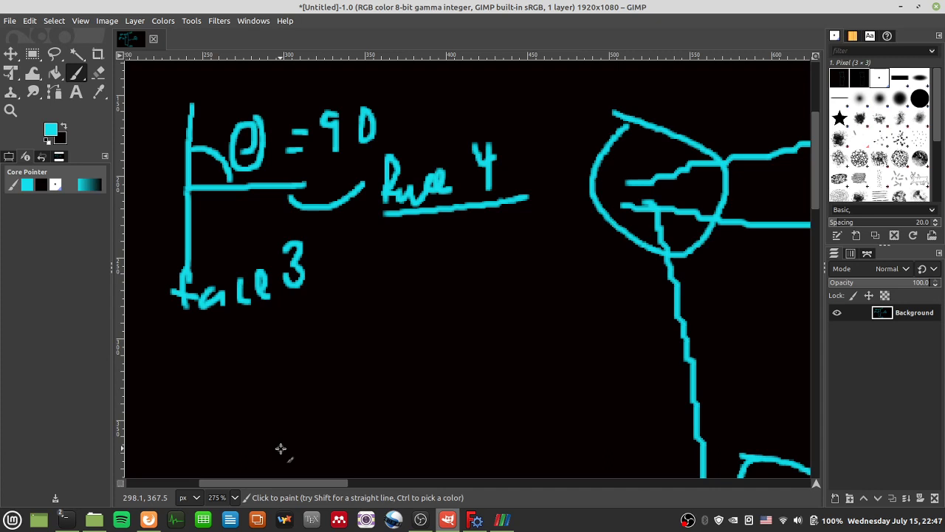
{"action": "mouse_move", "coordinate": [338, 90]}
{"action": "left_mouse_down"}
{"action": "mouse_move", "coordinate": [328, 167]}
{"action": "mouse_move", "coordinate": [398, 119]}
{"action": "mouse_move", "coordinate": [358, 104]}
{"action": "left_mouse_up"}
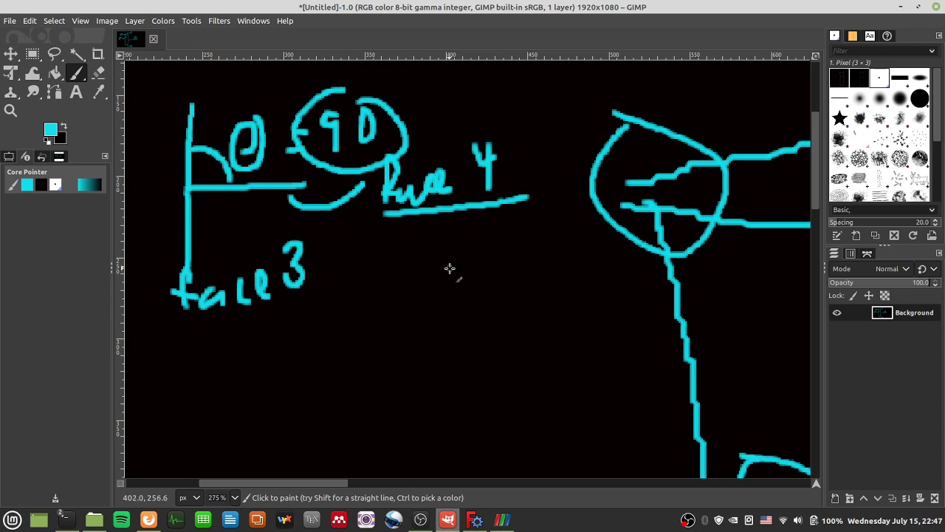
Close the gap at the top of the circle around "10°" in the face 1 and face 2 sketch.
{"action": "scroll", "coordinate": [412, 401], "scroll_direction": "down", "scroll_amount": 6}
{"action": "scroll", "coordinate": [370, 421], "scroll_direction": "up", "scroll_amount": 4}
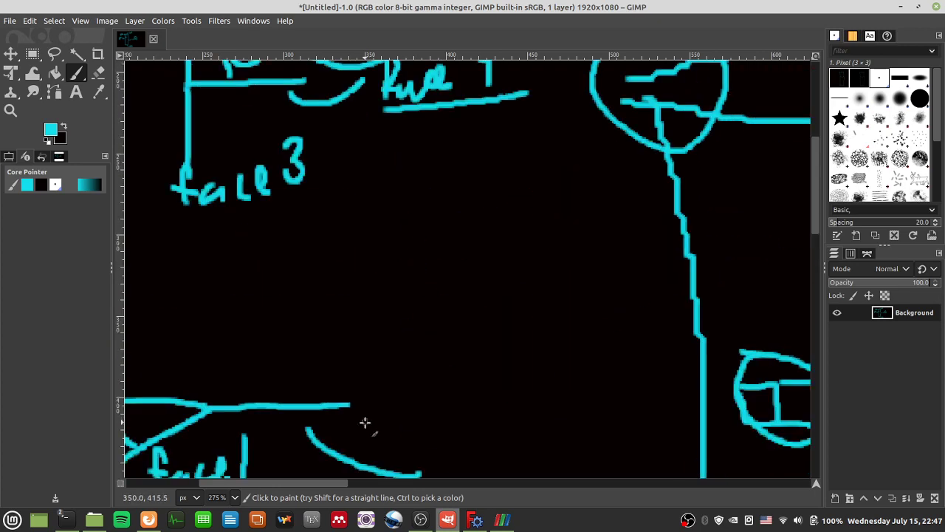
{"action": "left_click_drag", "start_coordinate": [274, 484], "coordinate": [222, 483]}
{"action": "scroll", "coordinate": [235, 422], "scroll_direction": "down", "scroll_amount": 3}
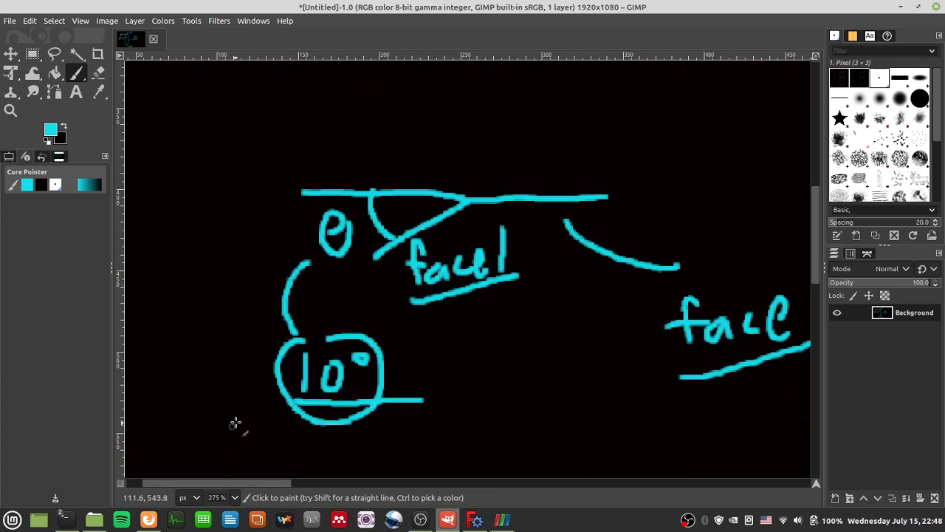
{"action": "left_click_drag", "start_coordinate": [325, 333], "coordinate": [338, 331]}
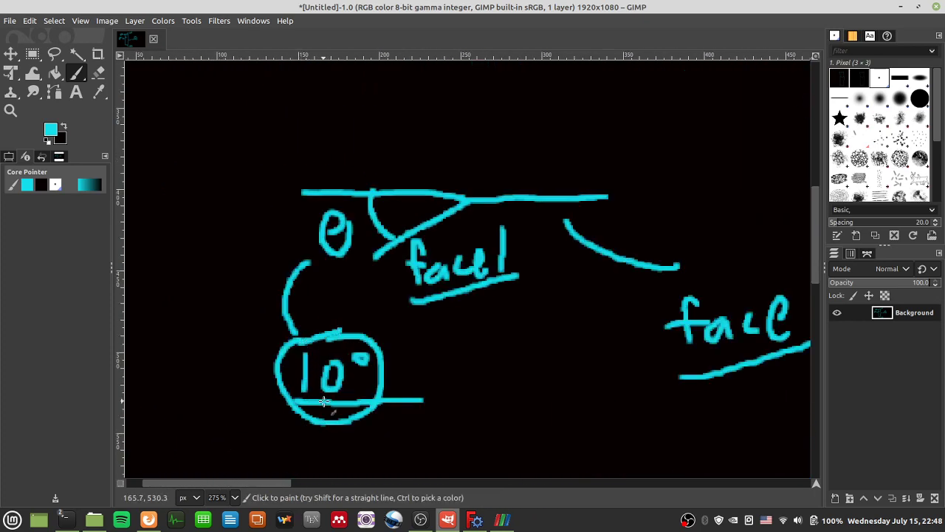
Handwrite "75" in the empty area beside the face 3 and face 4 sketch and underline it.
{"action": "scroll", "coordinate": [380, 396], "scroll_direction": "up", "scroll_amount": 3}
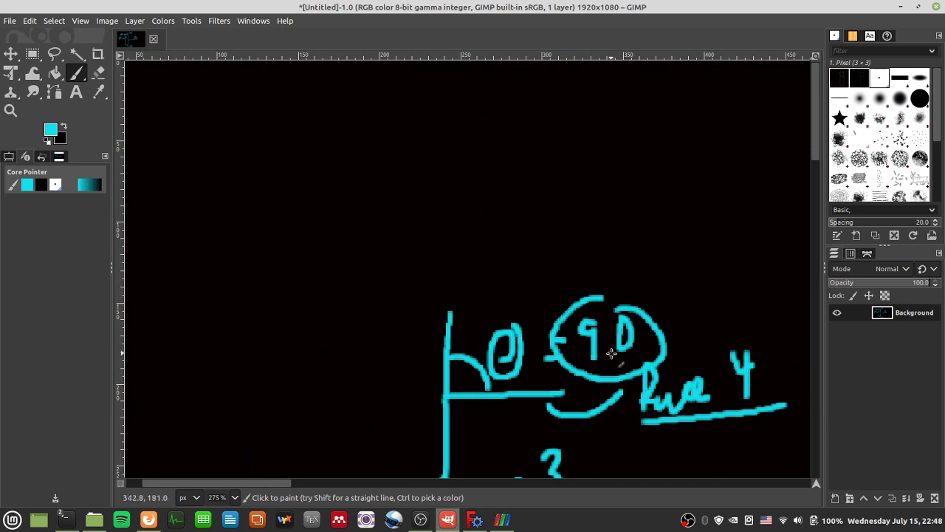
{"action": "scroll", "coordinate": [369, 215], "scroll_direction": "down", "scroll_amount": 3}
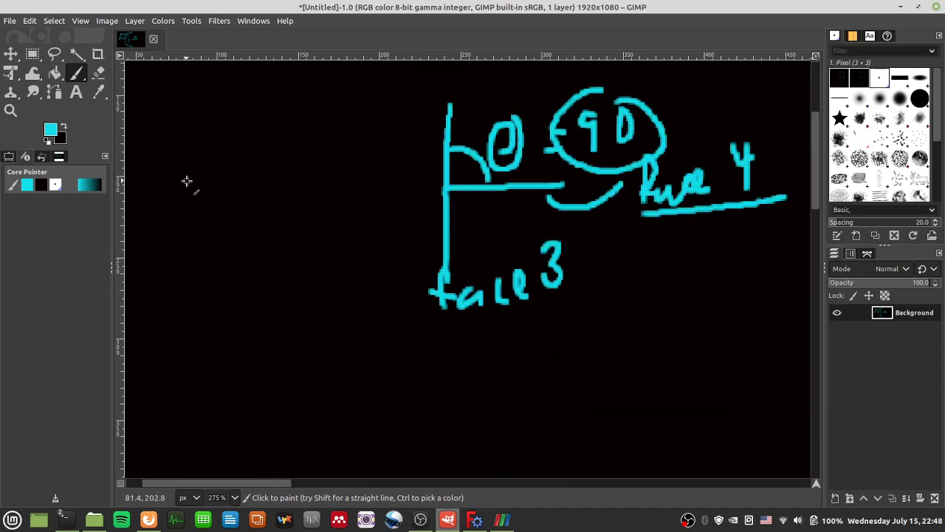
{"action": "mouse_move", "coordinate": [187, 181]}
{"action": "left_mouse_down"}
{"action": "mouse_move", "coordinate": [223, 219]}
{"action": "mouse_move", "coordinate": [218, 241]}
{"action": "mouse_move", "coordinate": [221, 219]}
{"action": "left_mouse_up"}
{"action": "left_click_drag", "start_coordinate": [264, 164], "coordinate": [252, 241]}
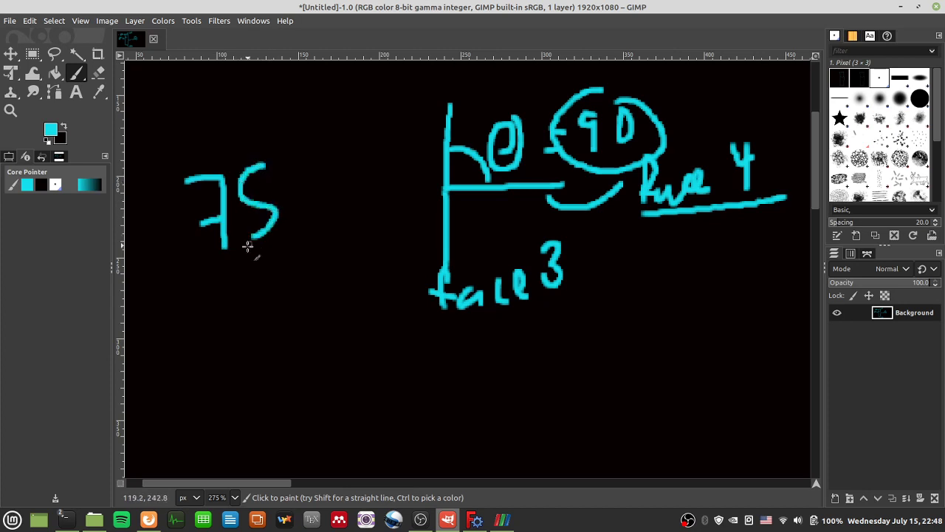
{"action": "left_click_drag", "start_coordinate": [204, 264], "coordinate": [284, 252]}
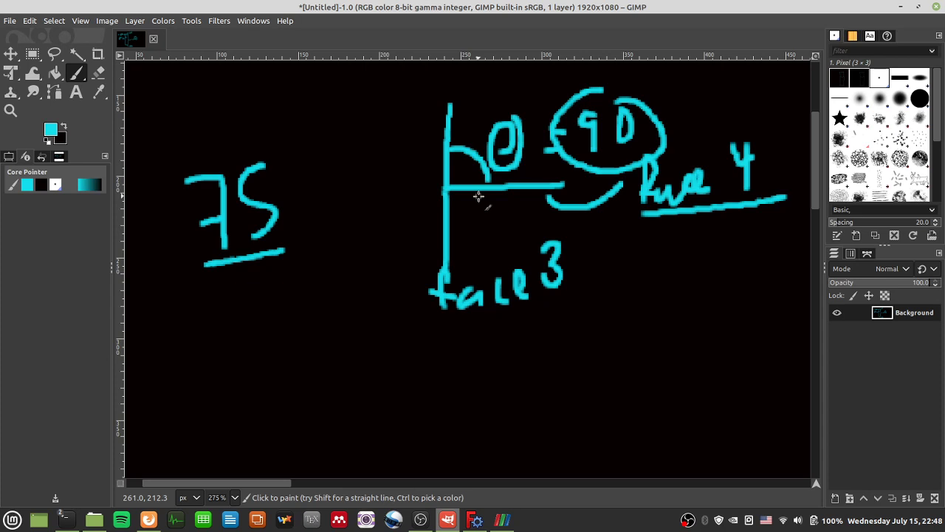
Switch to the terminal, clear its old output and list the contents of the pimpleFoam_template_RANS case.
{"action": "scroll", "coordinate": [270, 215], "scroll_direction": "down", "scroll_amount": 10}
{"action": "scroll", "coordinate": [234, 279], "scroll_direction": "up", "scroll_amount": 6}
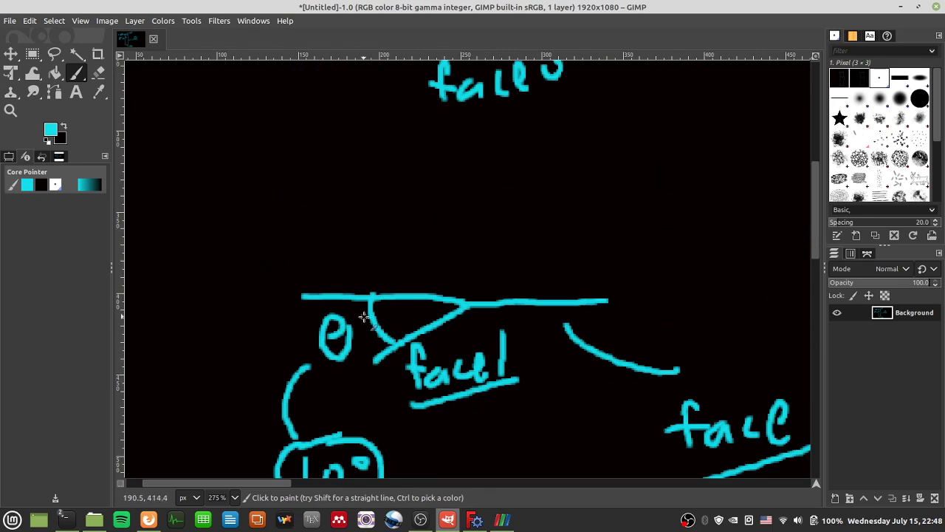
{"action": "scroll", "coordinate": [347, 310], "scroll_direction": "down", "scroll_amount": 5}
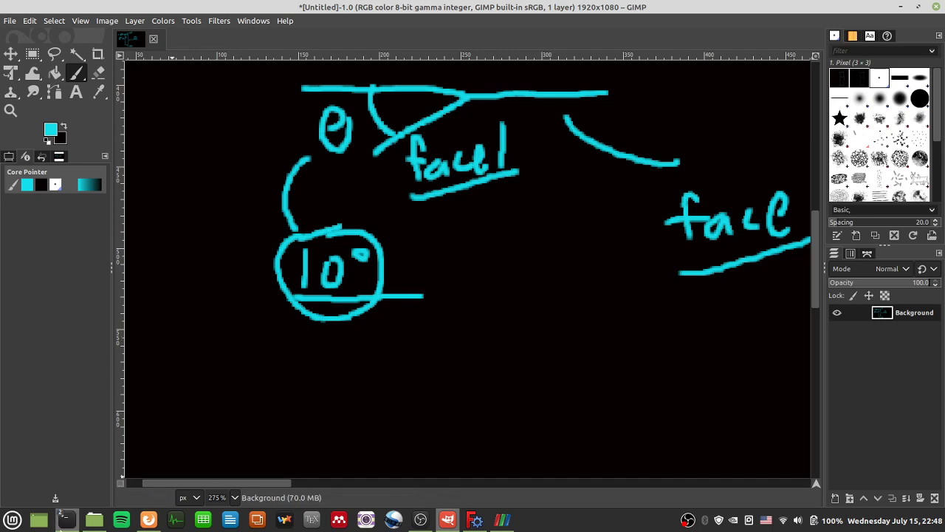
{"action": "mouse_move", "coordinate": [65, 519]}
{"action": "left_click", "coordinate": [64, 487]}
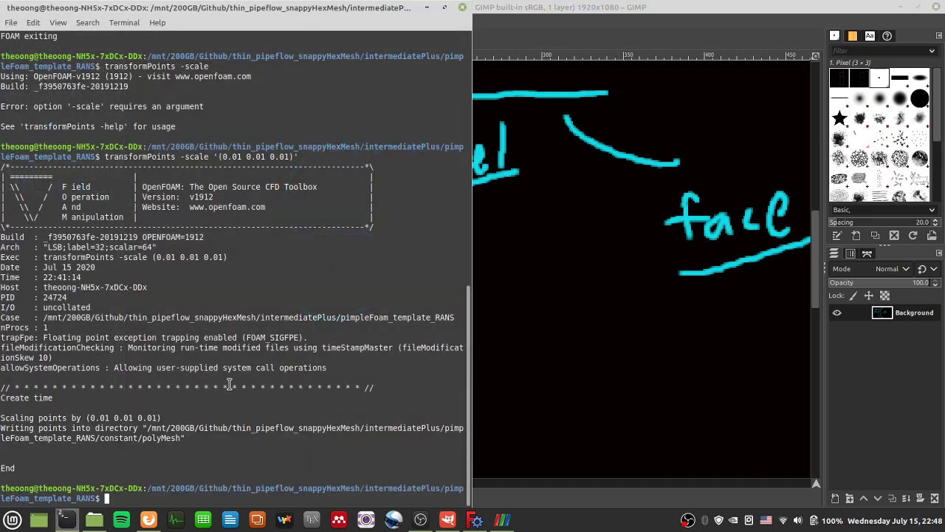
{"action": "type", "text": "ls"}
{"action": "key", "text": "Return"}
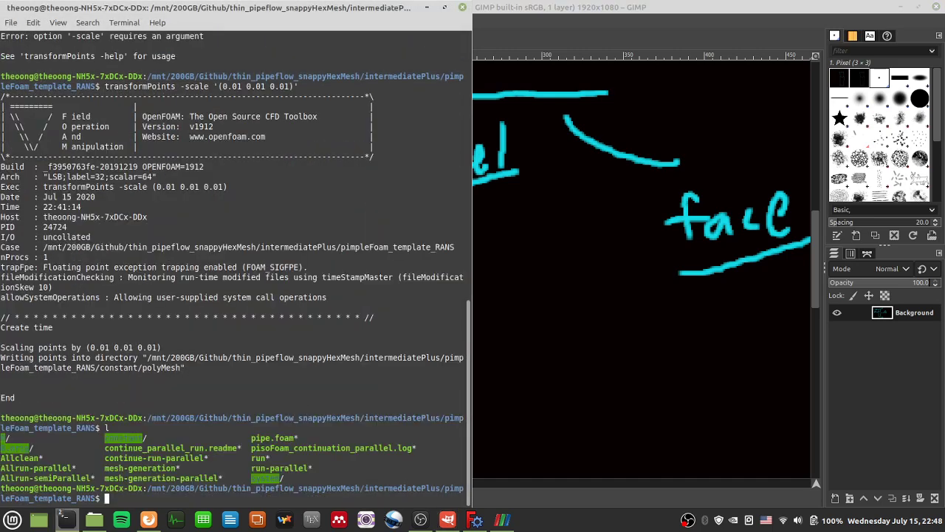
{"action": "type", "text": "clear"}
{"action": "key", "text": "Return"}
{"action": "type", "text": "l"}
{"action": "key", "text": "Return"}
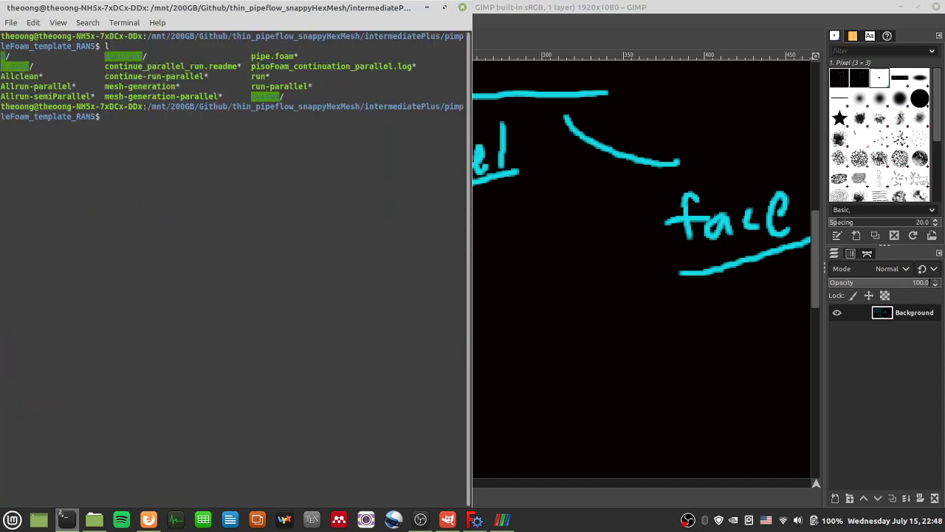
List the options available for autoPatch and add -overwrite to the command without running it.
{"action": "type", "text": "autoPatch -"}
{"action": "key", "text": "Tab"}
{"action": "key", "text": "Tab"}
{"action": "key", "text": "Tab"}
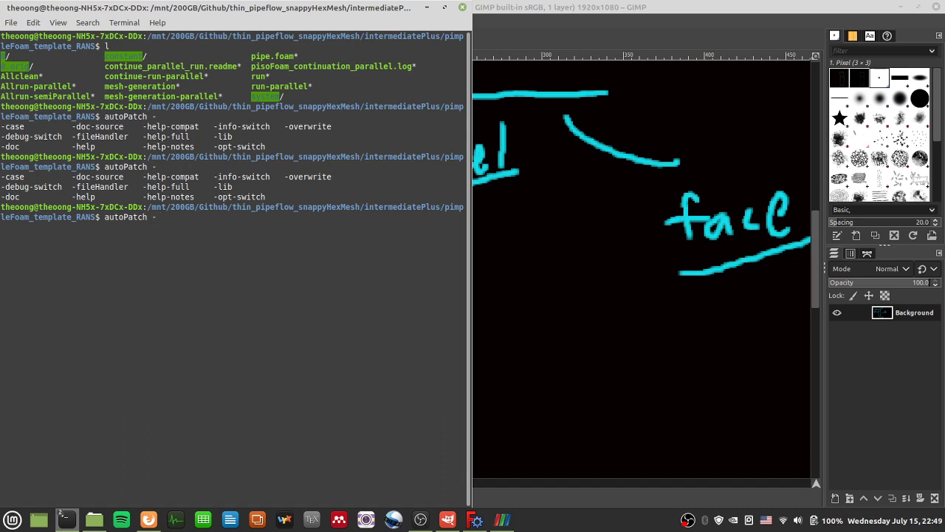
{"action": "type", "text": "over"}
{"action": "key", "text": "Tab"}
Switch to Firefox and examine the featureAngle argument and the -overwrite and -doc options on the autoPatch manual page.
{"action": "left_click", "coordinate": [152, 521]}
{"action": "triple_click", "coordinate": [340, 204]}
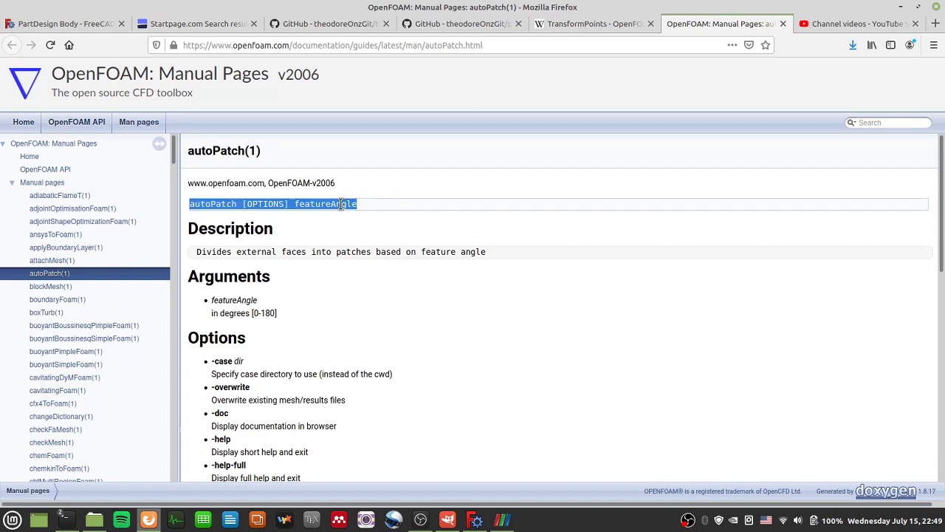
{"action": "left_click", "coordinate": [559, 23]}
{"action": "left_click", "coordinate": [694, 23]}
{"action": "left_click", "coordinate": [323, 209]}
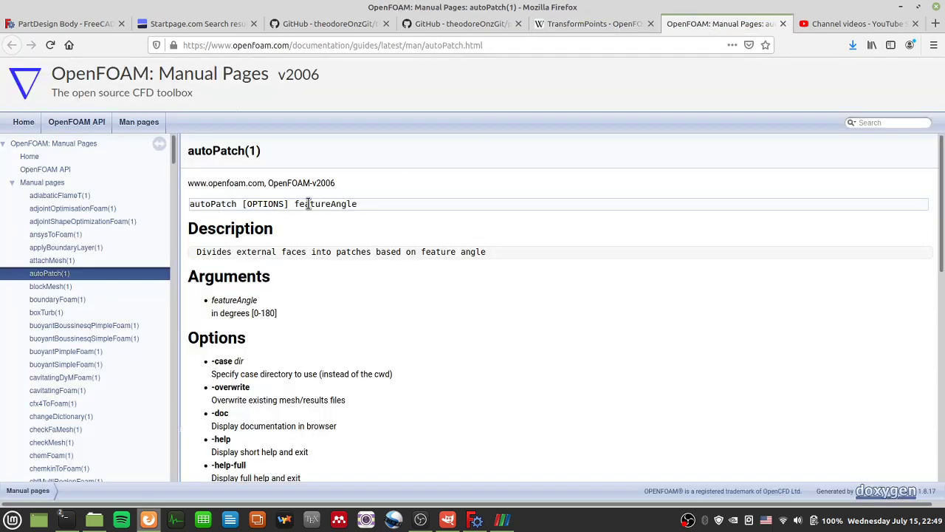
{"action": "left_click_drag", "start_coordinate": [296, 204], "coordinate": [361, 205]}
{"action": "left_click", "coordinate": [363, 206]}
{"action": "left_click_drag", "start_coordinate": [251, 386], "coordinate": [209, 398]}
{"action": "left_click", "coordinate": [498, 415]}
{"action": "scroll", "coordinate": [320, 424], "scroll_direction": "down", "scroll_amount": 2}
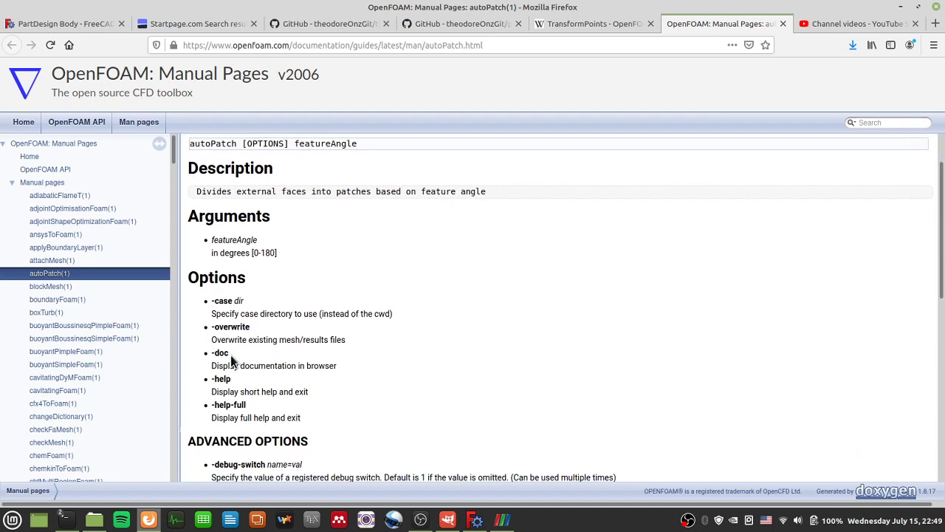
{"action": "left_click_drag", "start_coordinate": [229, 352], "coordinate": [212, 354]}
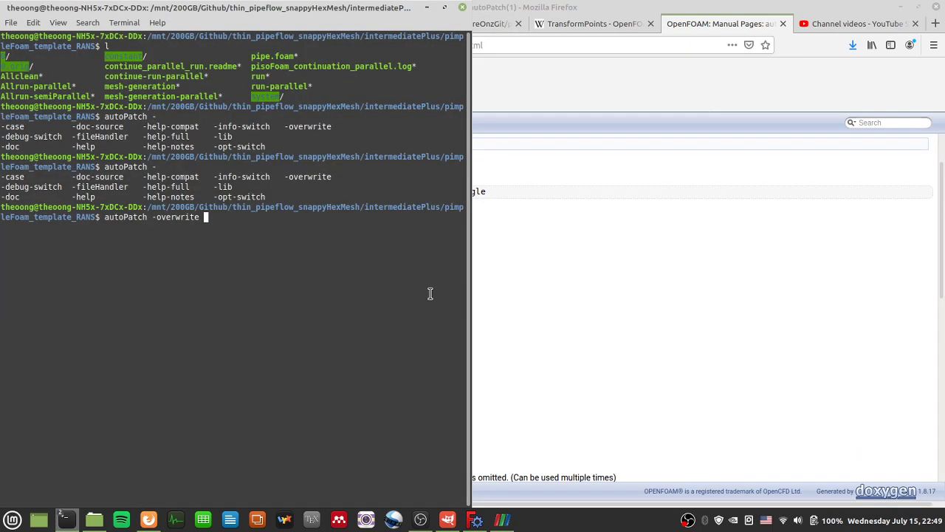
Back in the terminal, replace -overwrite with -doc and run autoPatch -doc to request the documentation.
{"action": "key", "text": "alt+Tab"}
{"action": "key", "text": "BackSpace"}
{"action": "key", "text": "BackSpace"}
{"action": "key", "text": "BackSpace"}
{"action": "key", "text": "BackSpace"}
{"action": "key", "text": "BackSpace"}
{"action": "key", "text": "BackSpace"}
{"action": "key", "text": "BackSpace"}
{"action": "key", "text": "BackSpace"}
{"action": "key", "text": "BackSpace"}
{"action": "type", "text": "doc"}
{"action": "key", "text": "Return"}
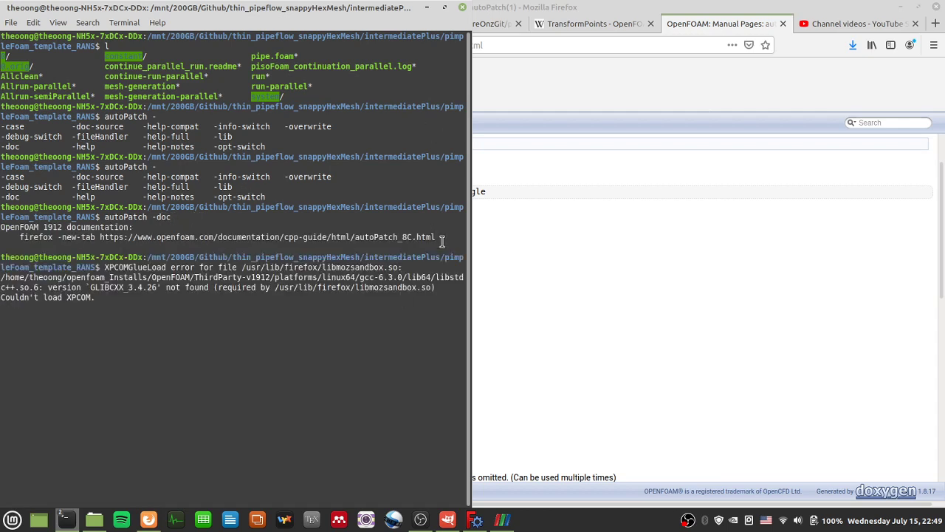
Copy the autoPatch_8C.html documentation address from the terminal output and try to load it in Firefox.
{"action": "left_click_drag", "start_coordinate": [441, 237], "coordinate": [100, 237]}
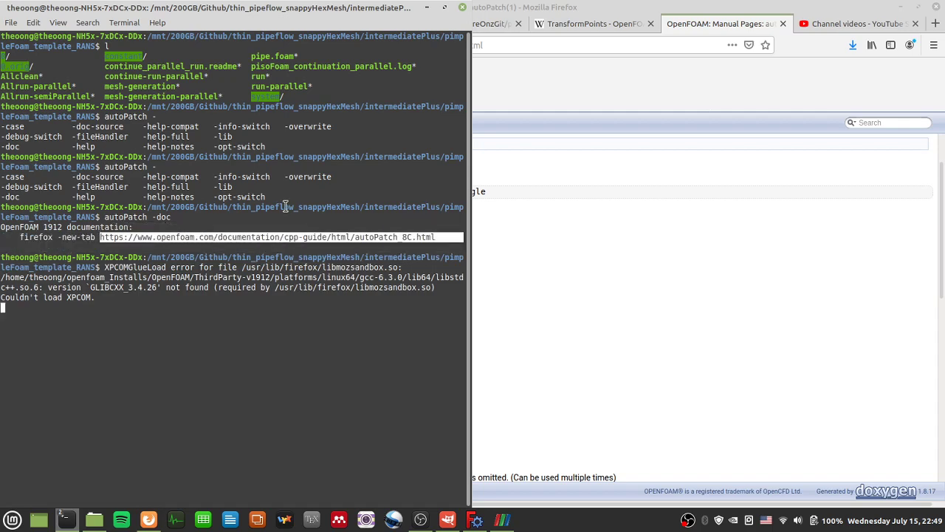
{"action": "left_click", "coordinate": [578, 43]}
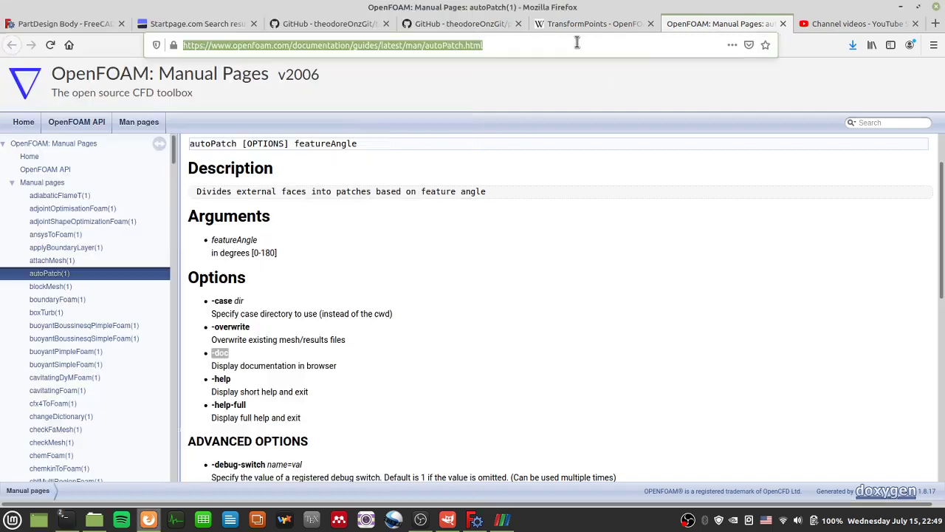
{"action": "type", "text": "https://www.openfoam.com/documentation/cpp-guide/html/autoPatch_8C.html"}
{"action": "key", "text": "Return"}
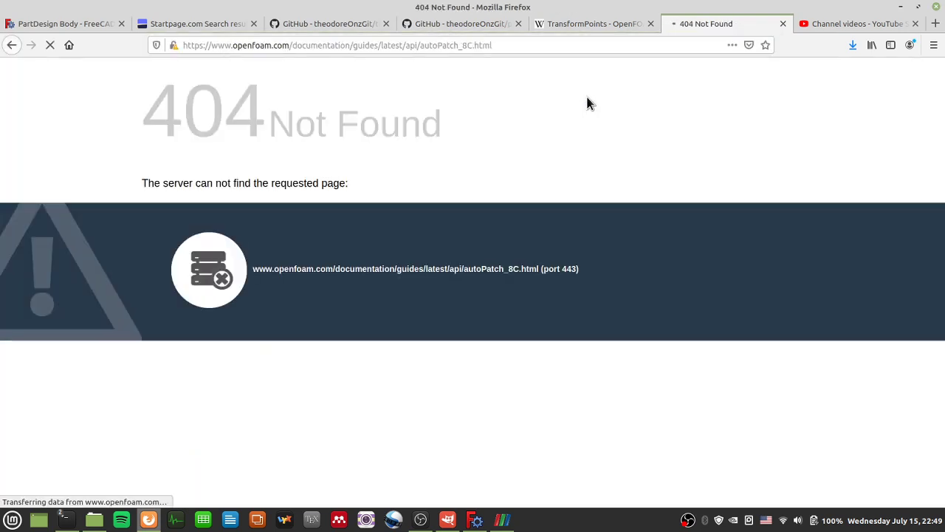
{"action": "left_click", "coordinate": [574, 47]}
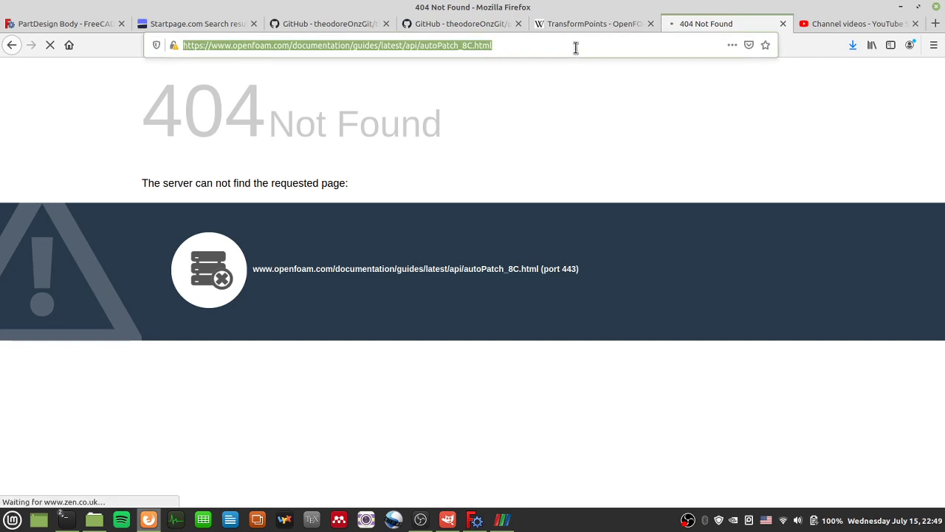
{"action": "left_click", "coordinate": [579, 49]}
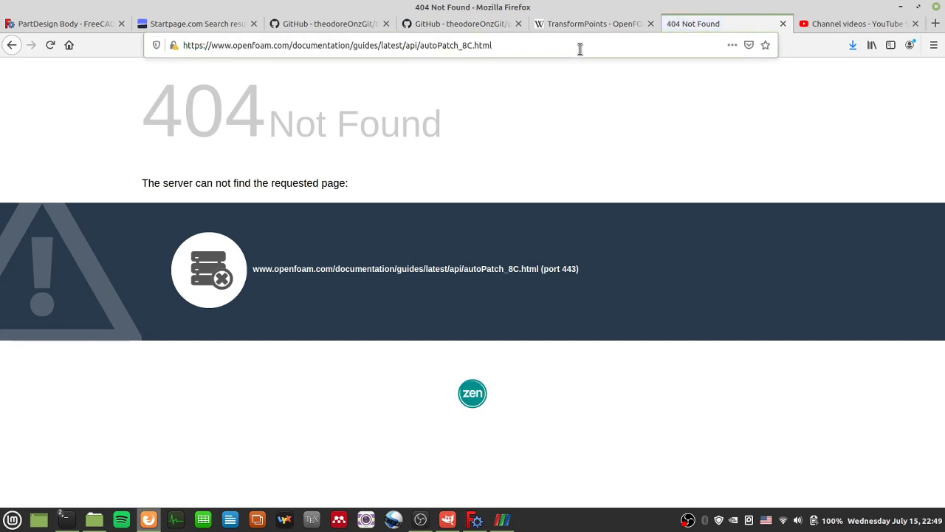
Copy the terminal's documentation address again, retry it in Firefox and go back to the autoPatch manual page.
{"action": "key", "text": "alt+Tab"}
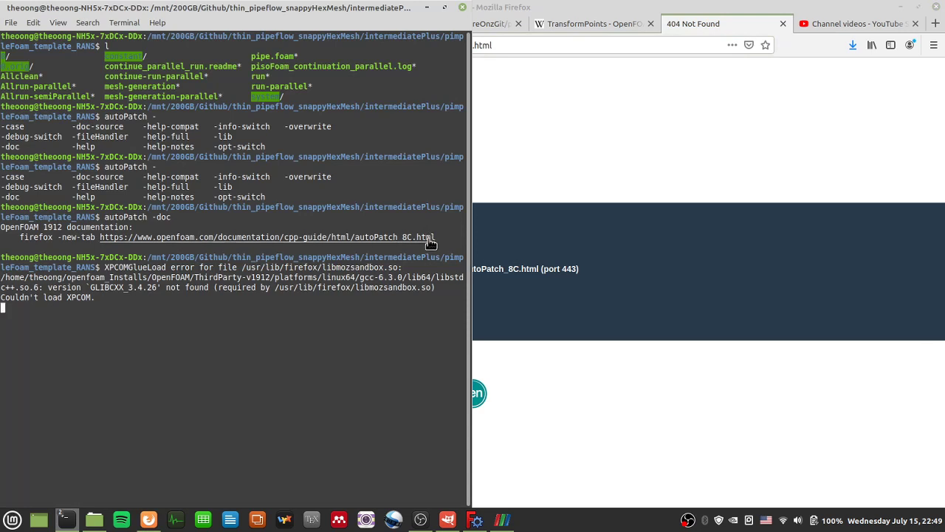
{"action": "left_click_drag", "start_coordinate": [439, 237], "coordinate": [100, 237]}
{"action": "left_click", "coordinate": [549, 44]}
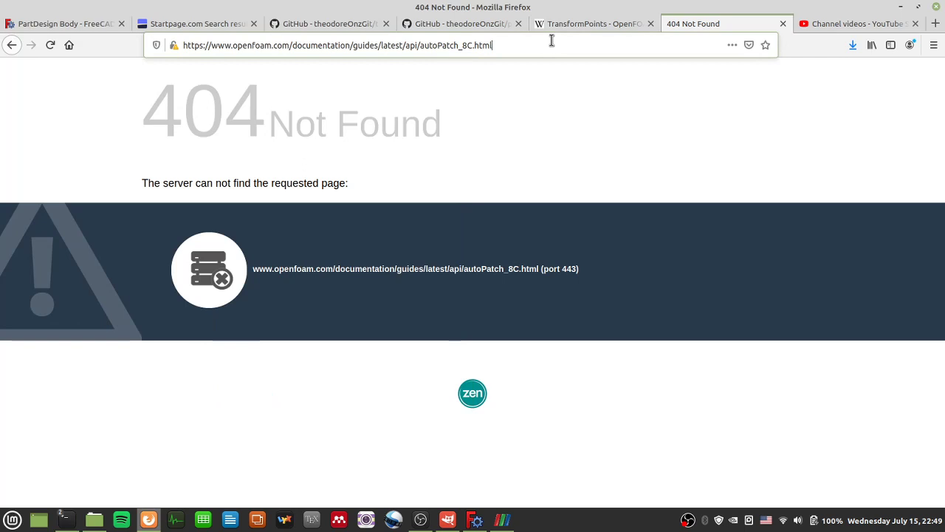
{"action": "key", "text": "ctrl+a"}
{"action": "type", "text": "https://www.openfoam.com/documentation/cpp-guide/html/autoPatch_8C.html"}
{"action": "key", "text": "Return"}
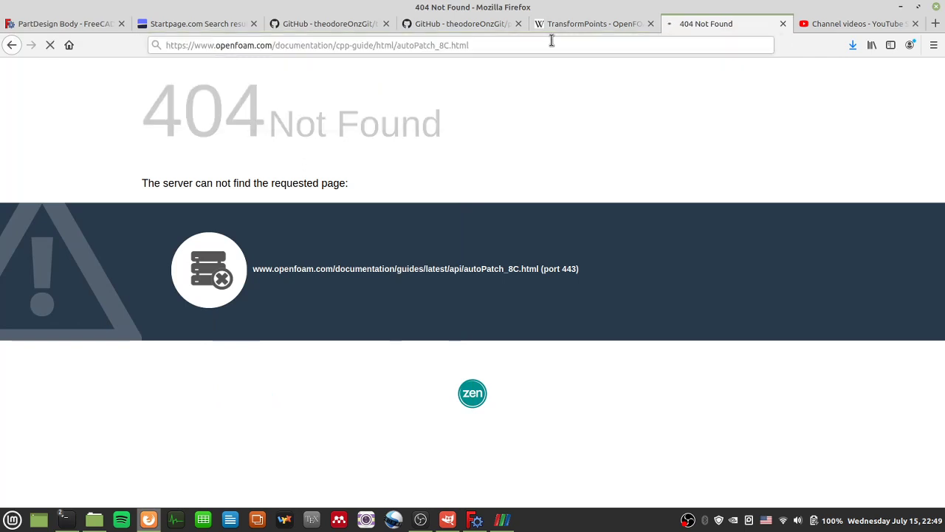
{"action": "left_click", "coordinate": [6, 47]}
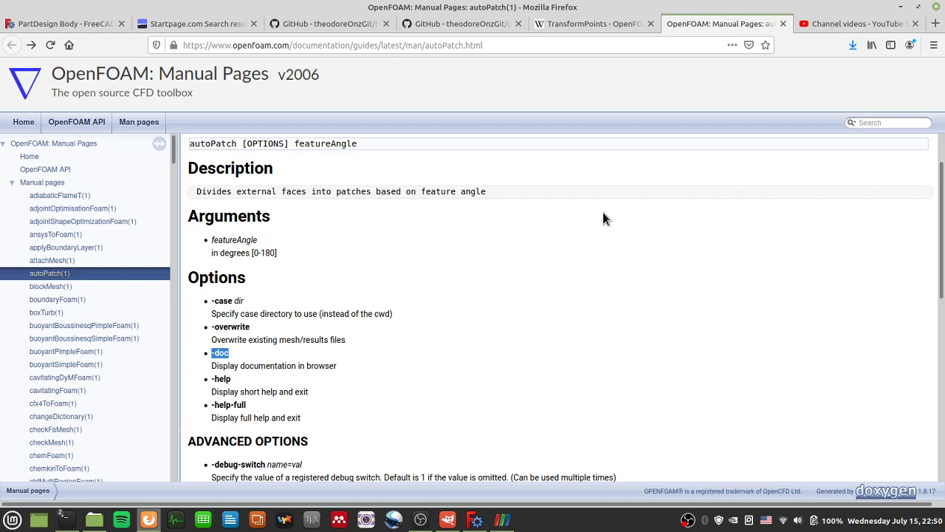
Return to the terminal and run autoPatch with the -overwrite option and a feature angle of 75.
{"action": "key", "text": "alt+Tab"}
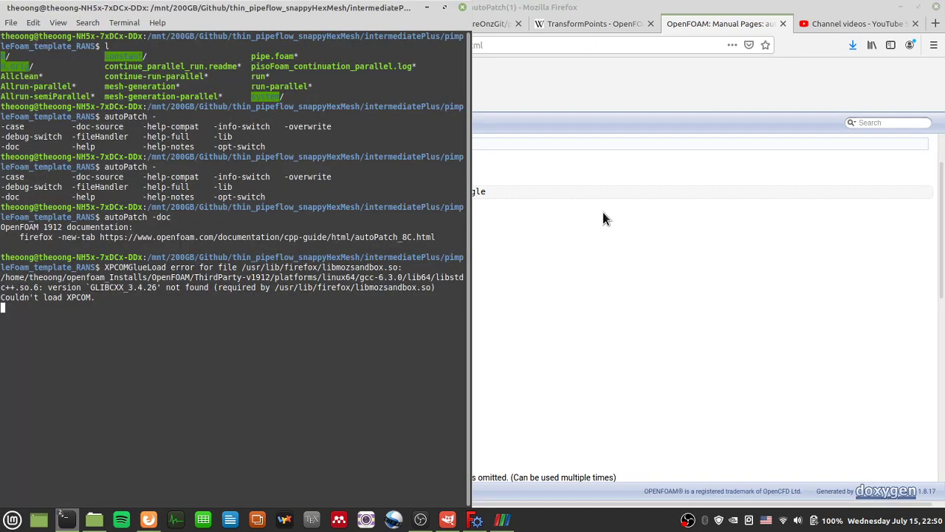
{"action": "key", "text": "Return"}
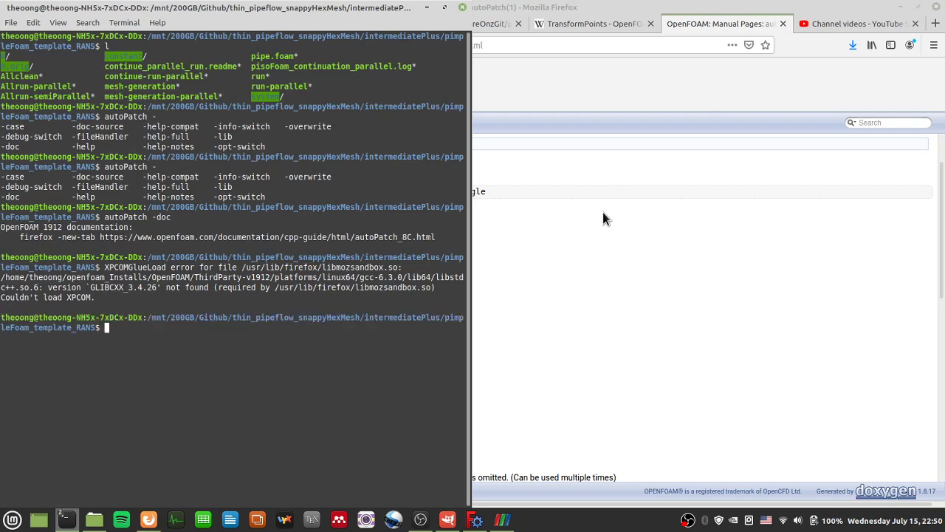
{"action": "type", "text": "autoPatch -overwrite"}
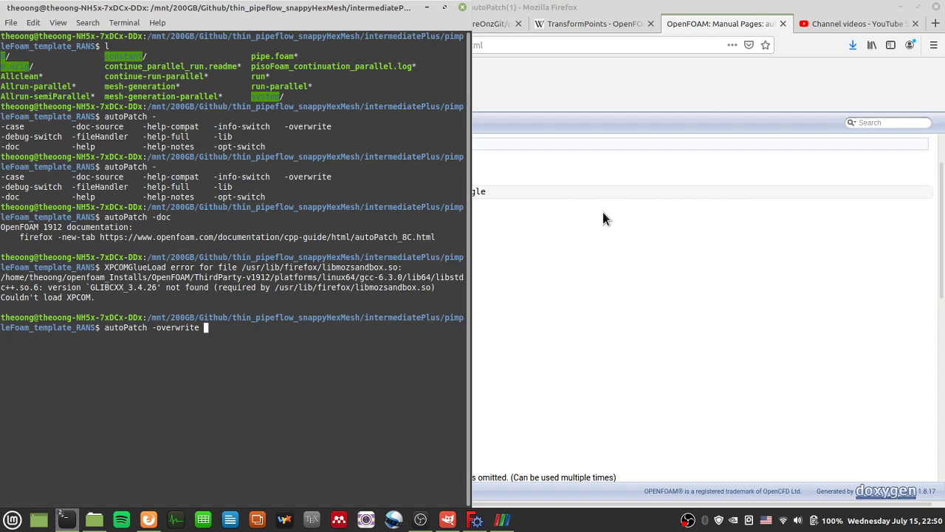
{"action": "type", "text": "75"}
{"action": "key", "text": "Return"}
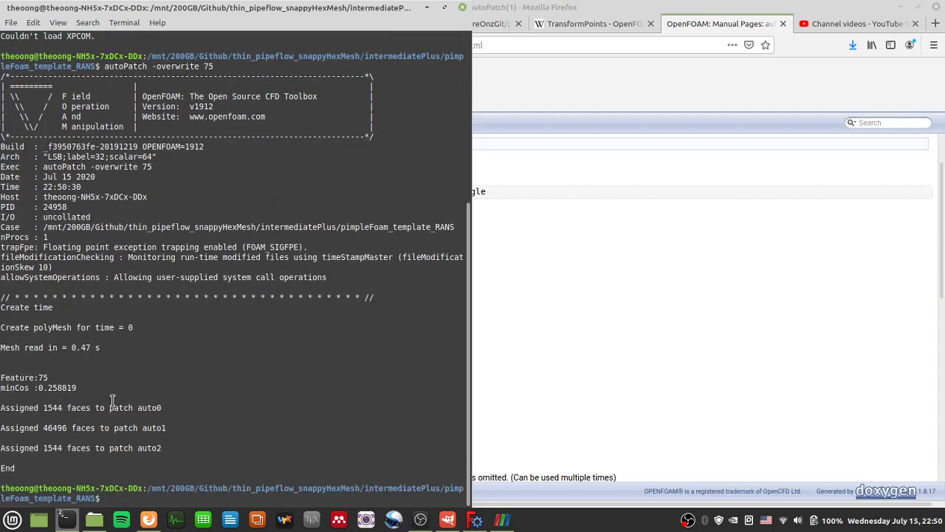
Examine the face counts assigned to patches auto0, auto1 and auto2 in the autoPatch output.
{"action": "triple_click", "coordinate": [166, 406]}
{"action": "left_click_drag", "start_coordinate": [166, 407], "coordinate": [19, 410]}
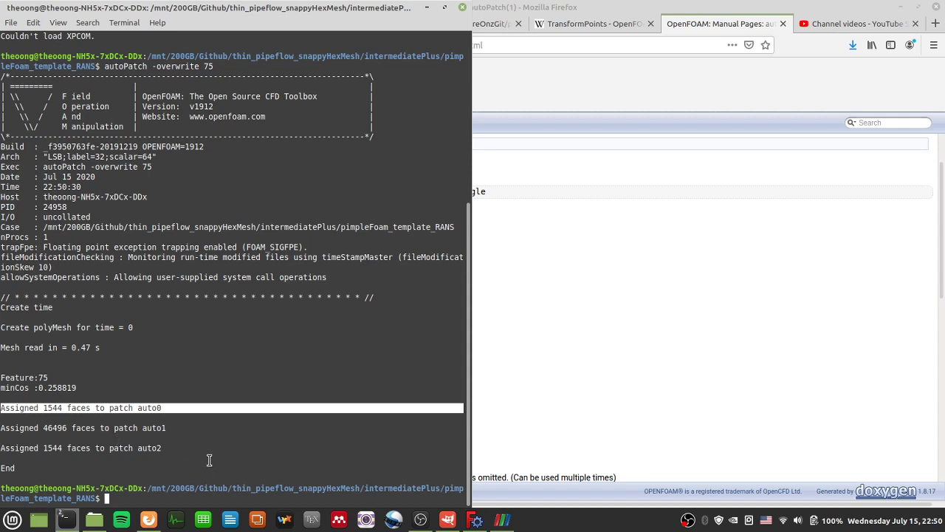
{"action": "left_click_drag", "start_coordinate": [168, 428], "coordinate": [18, 431]}
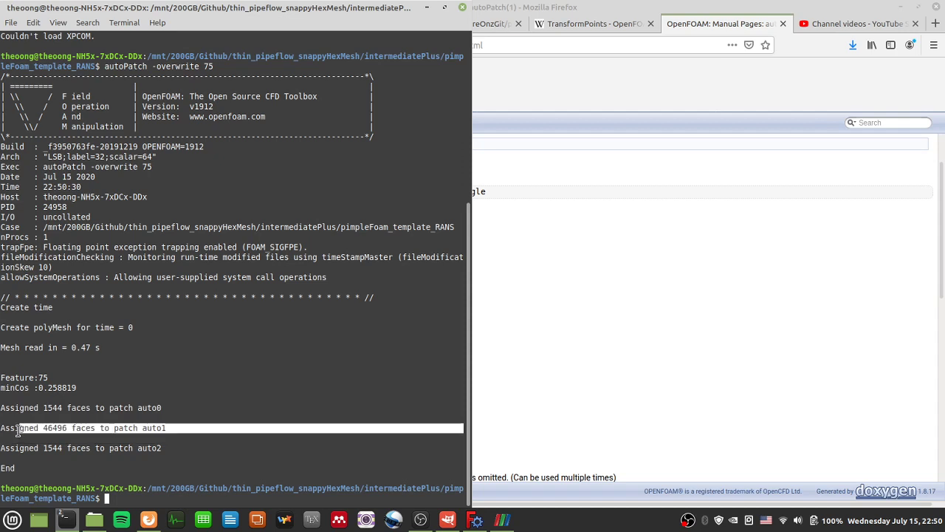
{"action": "left_click_drag", "start_coordinate": [163, 448], "coordinate": [6, 449]}
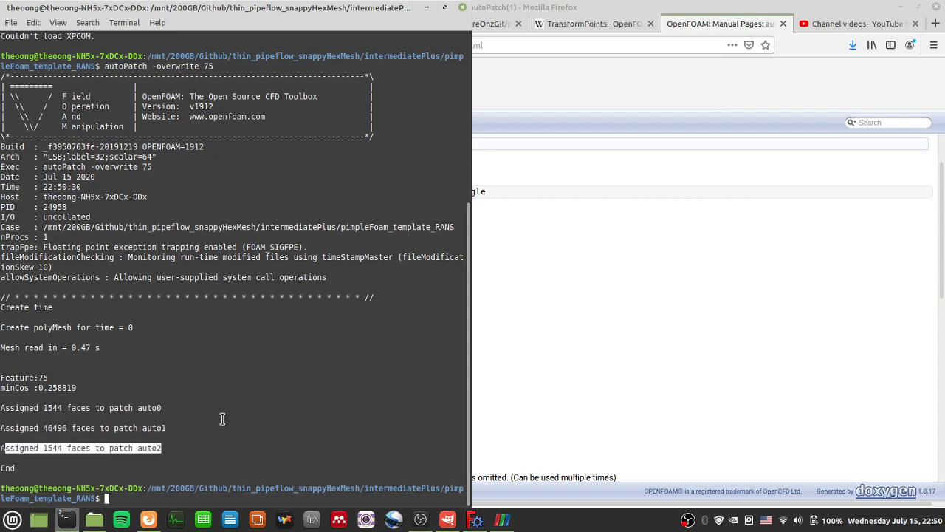
{"action": "left_click_drag", "start_coordinate": [157, 447], "coordinate": [146, 447]}
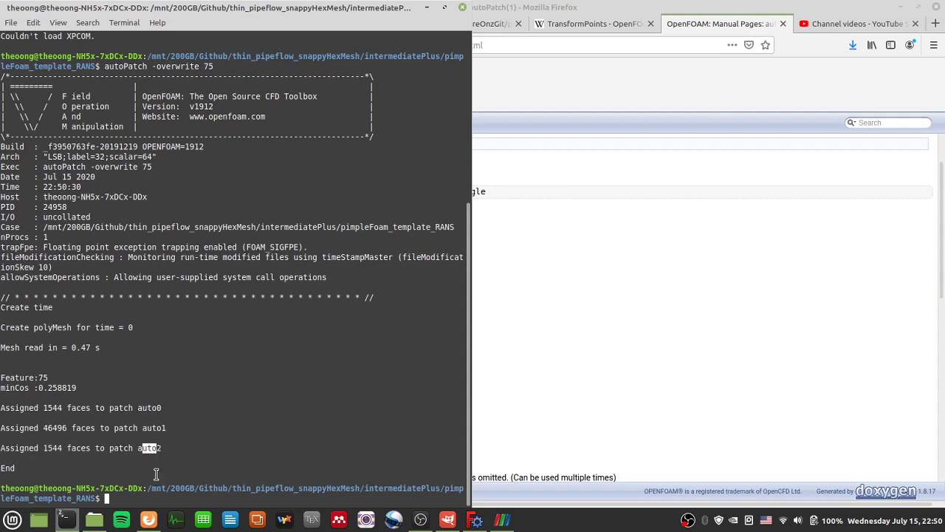
Switch to ParaView and select the pipe.foam case in the pipeline to access its mesh regions.
{"action": "key", "text": "alt+Tab"}
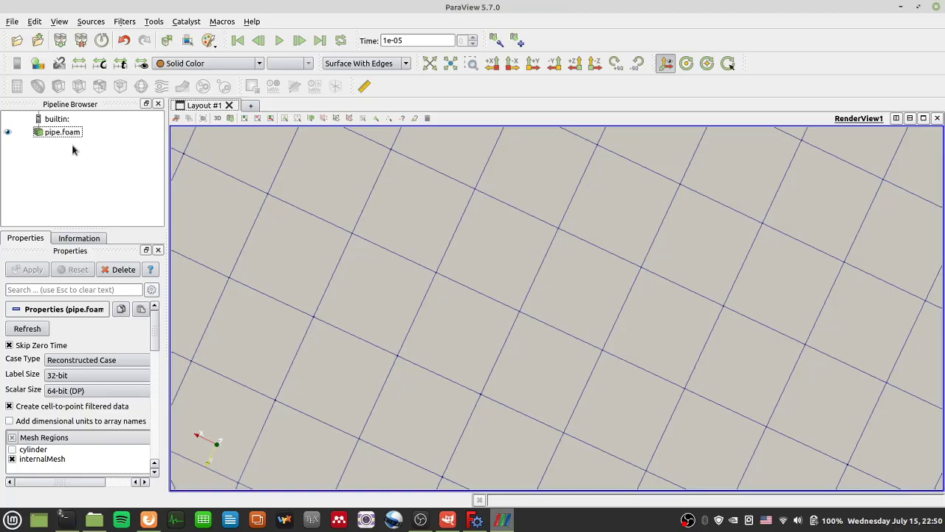
{"action": "scroll", "coordinate": [443, 271], "scroll_direction": "down", "scroll_amount": 10}
{"action": "scroll", "coordinate": [443, 271], "scroll_direction": "up", "scroll_amount": 3}
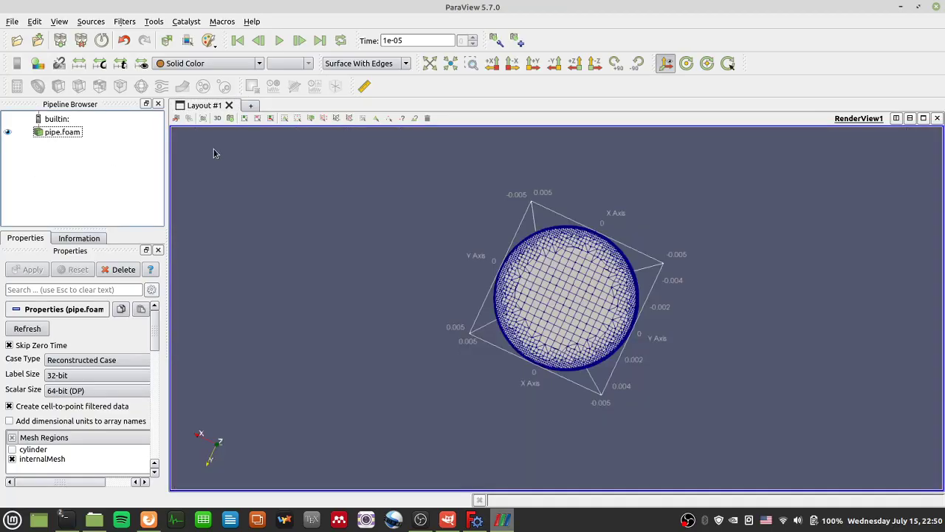
{"action": "left_click", "coordinate": [74, 135]}
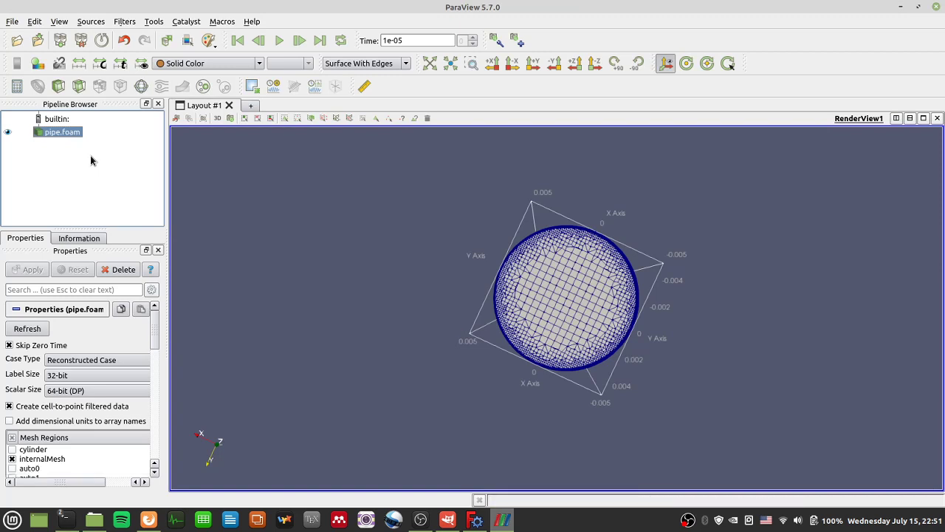
Load only the auto1 mesh region of pipe.foam in place of internalMesh and apply the change.
{"action": "left_click_drag", "start_coordinate": [155, 311], "coordinate": [155, 343]}
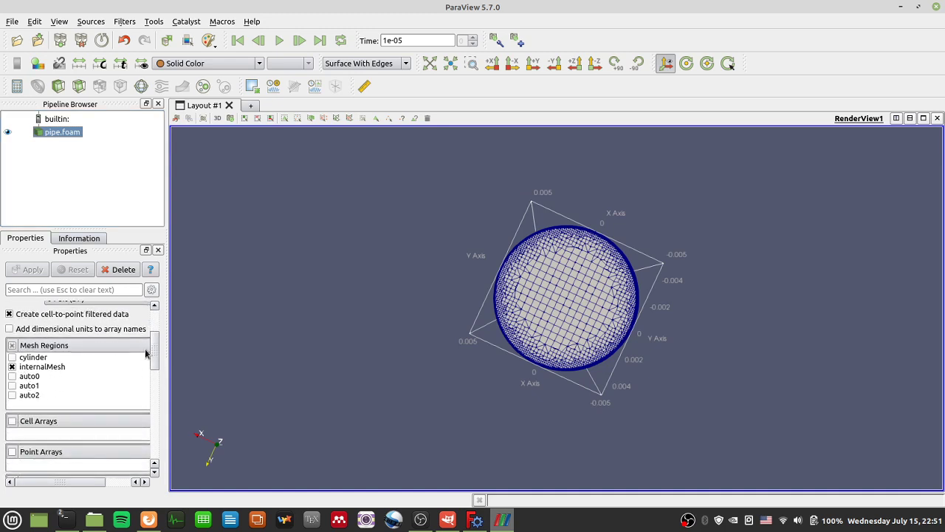
{"action": "left_click_drag", "start_coordinate": [153, 349], "coordinate": [153, 309]}
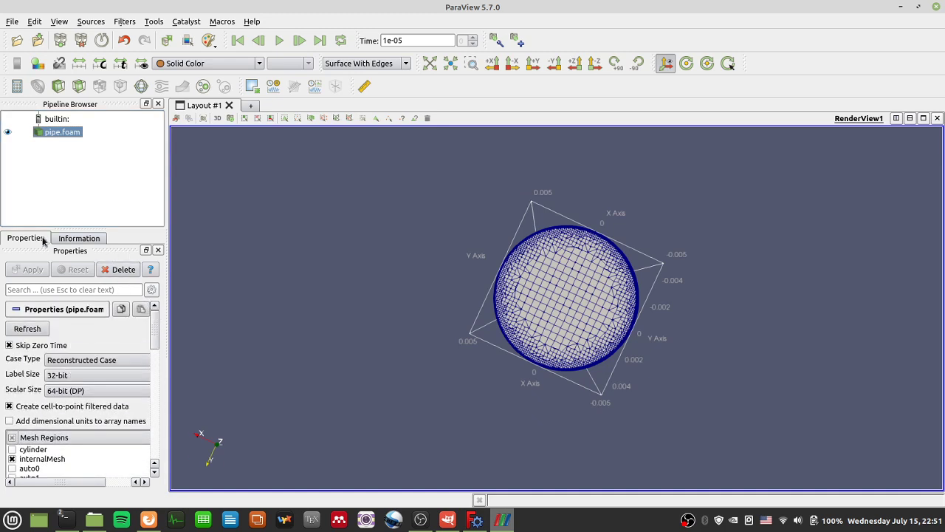
{"action": "left_click_drag", "start_coordinate": [155, 330], "coordinate": [154, 351]}
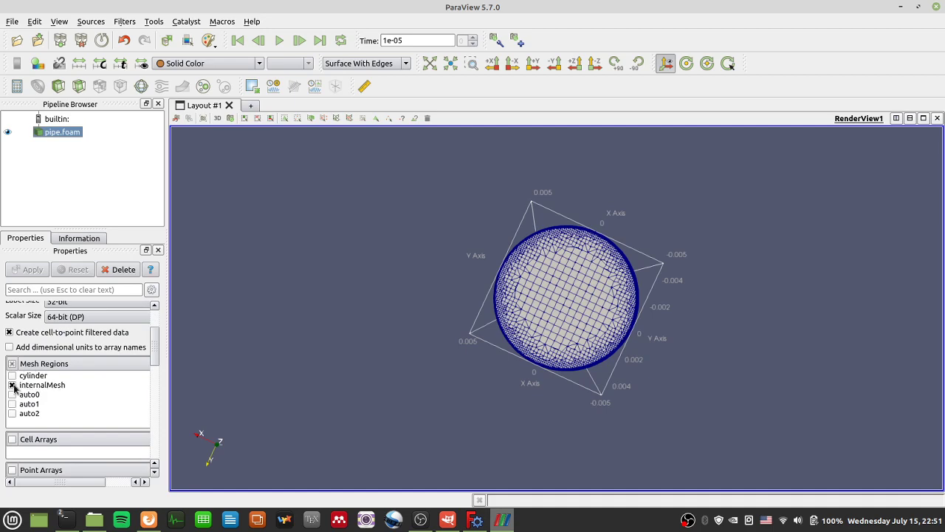
{"action": "left_click_drag", "start_coordinate": [492, 332], "coordinate": [501, 332]}
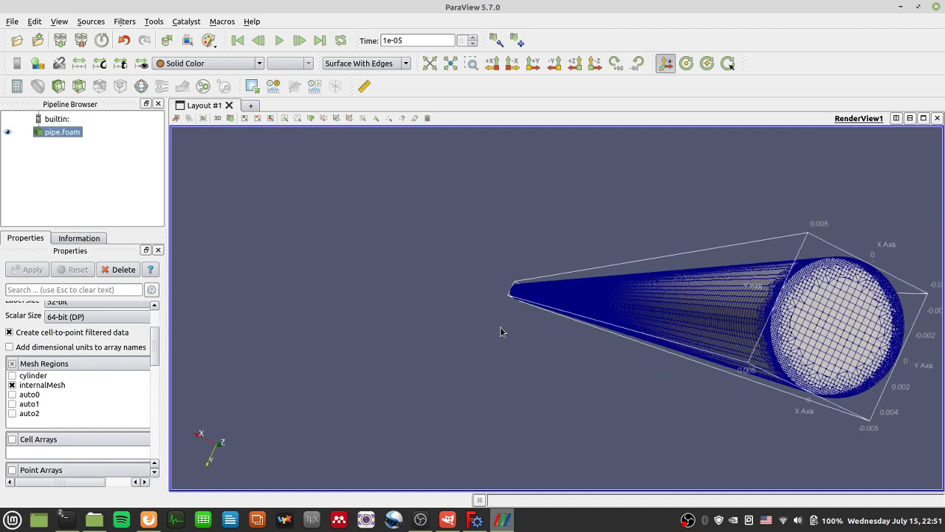
{"action": "left_click", "coordinate": [13, 385]}
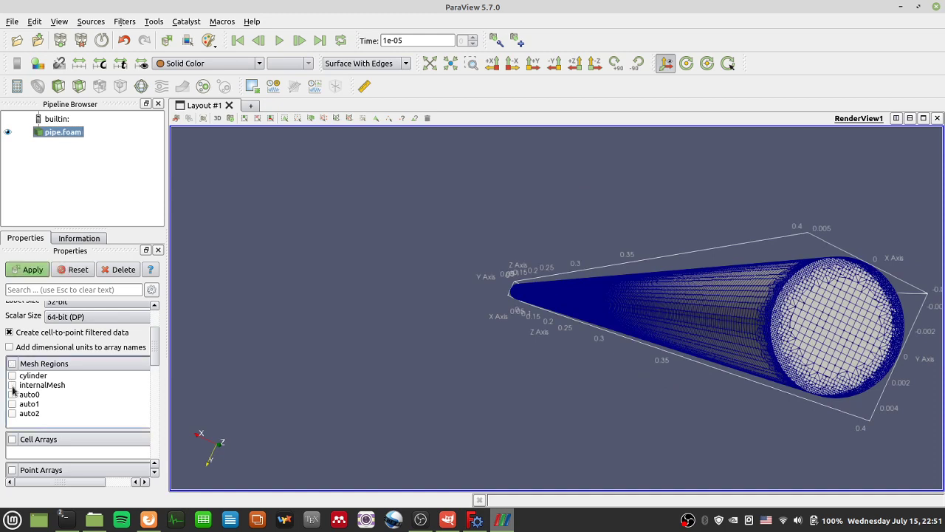
{"action": "left_click", "coordinate": [31, 270]}
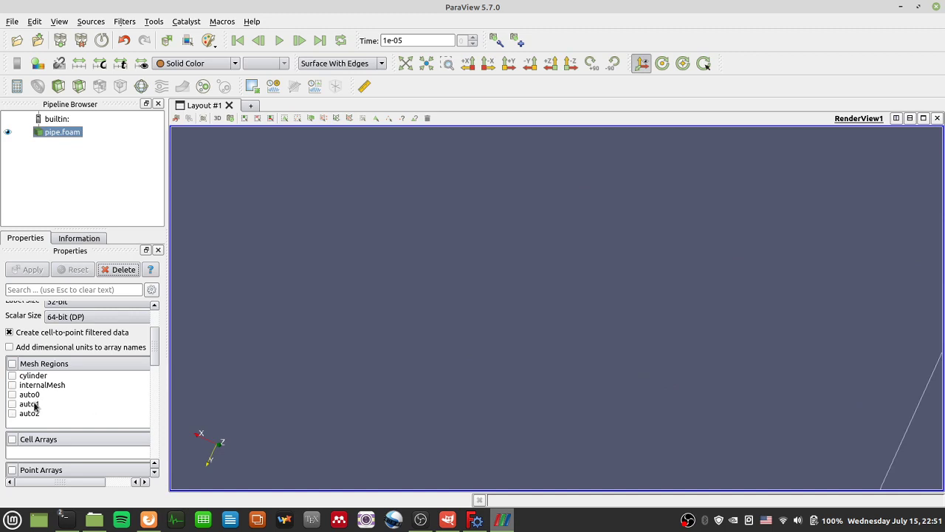
{"action": "left_click", "coordinate": [12, 404]}
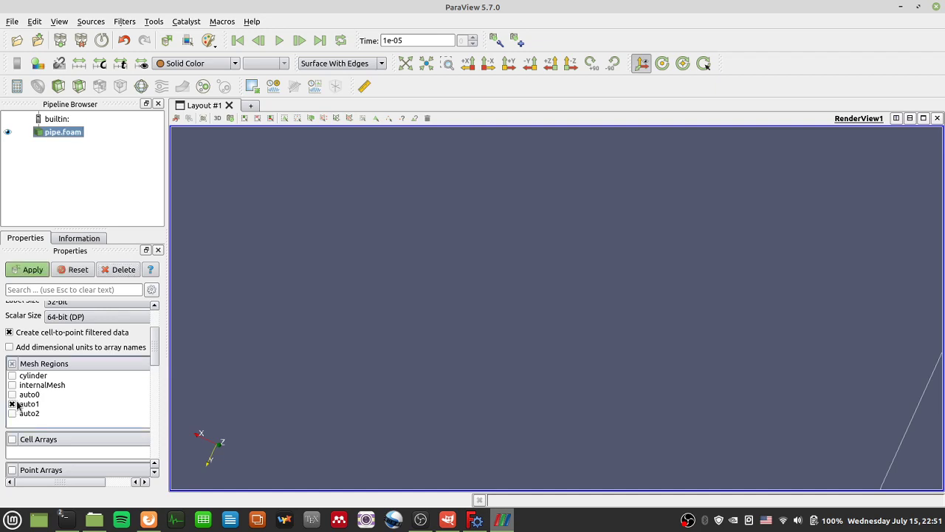
{"action": "left_click", "coordinate": [33, 270]}
Examine the auto1 patch along the pipe and at its open end, using the plain Surface representation as well.
{"action": "left_click_drag", "start_coordinate": [582, 325], "coordinate": [562, 377]}
{"action": "scroll", "coordinate": [555, 314], "scroll_direction": "down", "scroll_amount": 5}
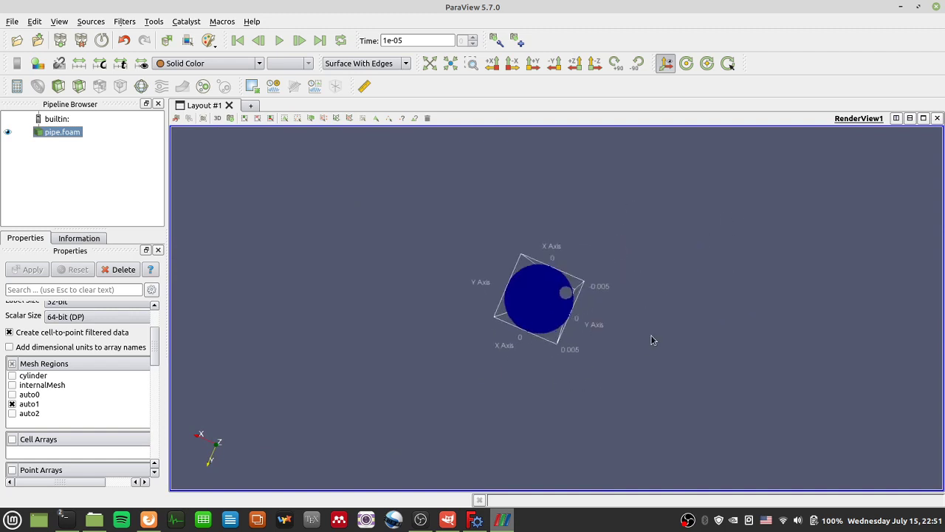
{"action": "left_click_drag", "start_coordinate": [629, 349], "coordinate": [451, 379]}
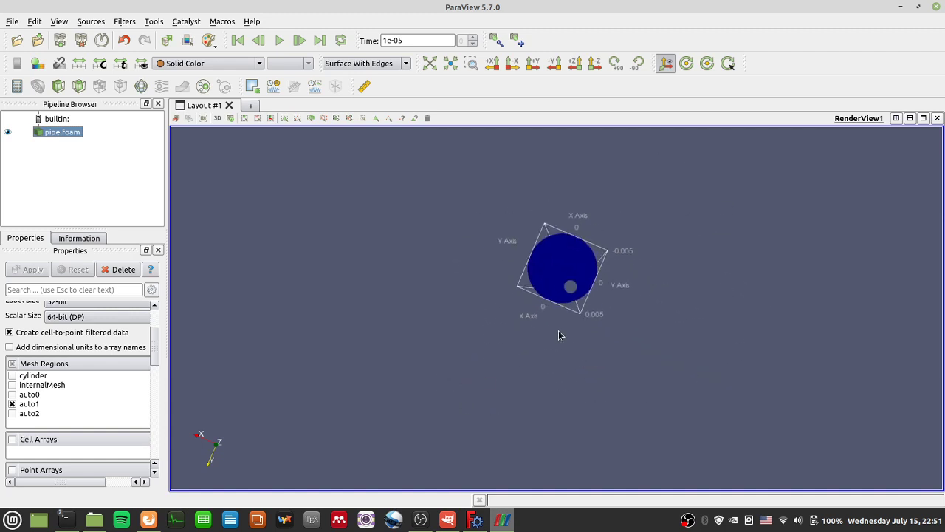
{"action": "scroll", "coordinate": [559, 335], "scroll_direction": "up", "scroll_amount": 3}
{"action": "left_click_drag", "start_coordinate": [654, 323], "coordinate": [652, 322]}
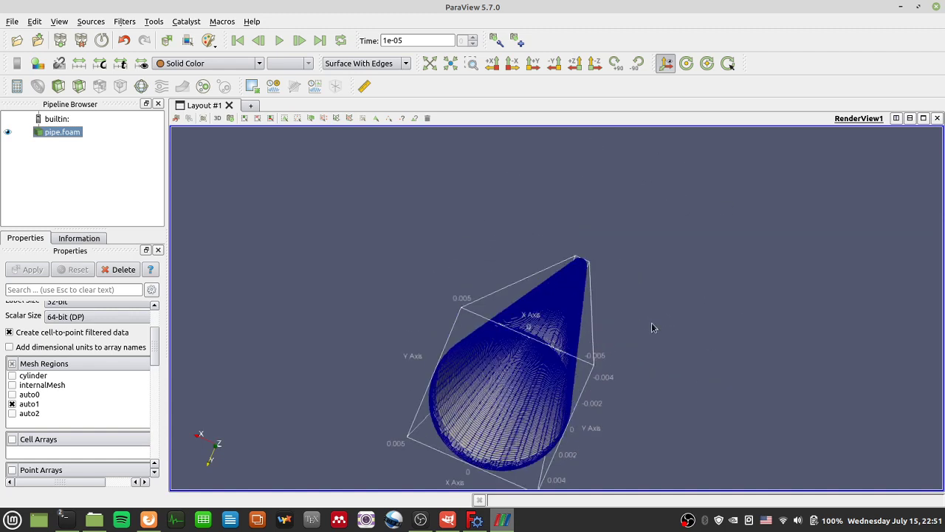
{"action": "scroll", "coordinate": [650, 392], "scroll_direction": "up", "scroll_amount": 5}
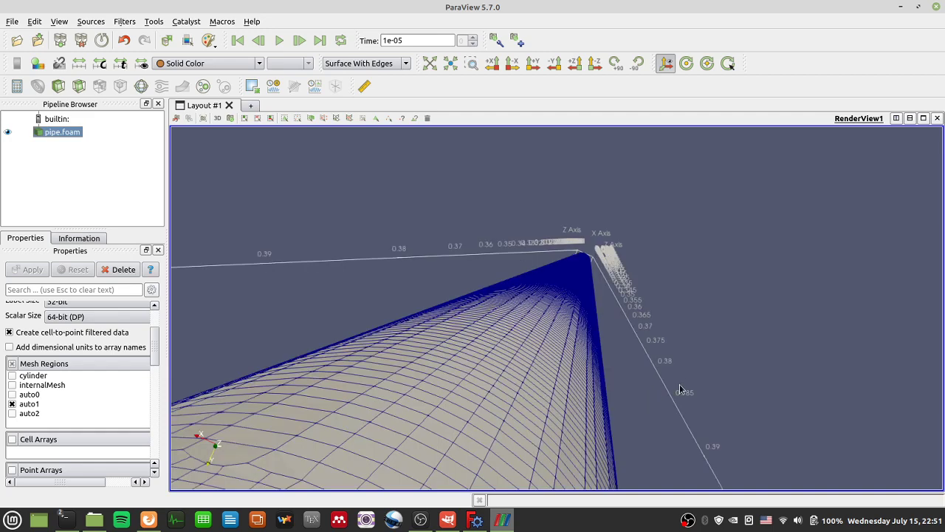
{"action": "scroll", "coordinate": [683, 381], "scroll_direction": "down", "scroll_amount": 5}
{"action": "mouse_move", "coordinate": [672, 392]}
{"action": "left_mouse_down"}
{"action": "mouse_move", "coordinate": [686, 384]}
{"action": "mouse_move", "coordinate": [684, 371]}
{"action": "mouse_move", "coordinate": [665, 376]}
{"action": "left_mouse_up"}
{"action": "scroll", "coordinate": [531, 353], "scroll_direction": "up", "scroll_amount": 5}
{"action": "scroll", "coordinate": [530, 353], "scroll_direction": "down", "scroll_amount": 5}
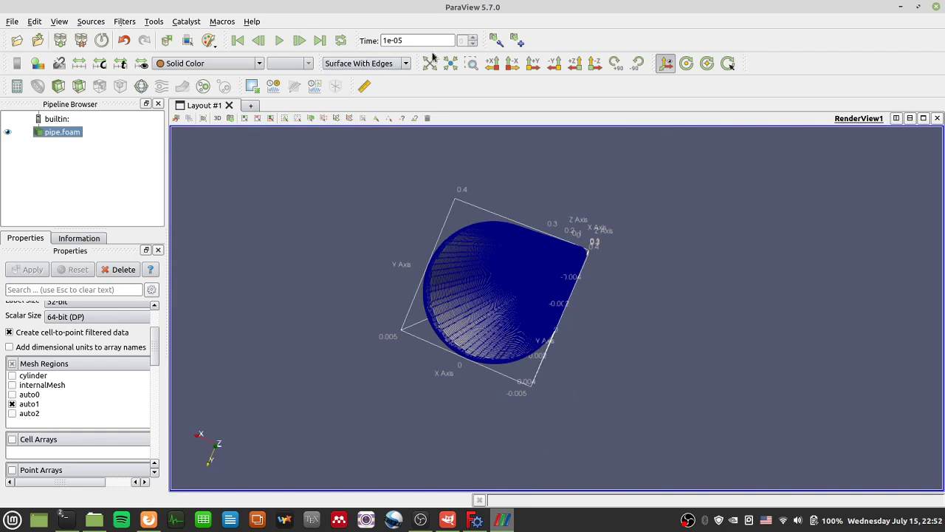
{"action": "left_click", "coordinate": [404, 64]}
{"action": "left_click", "coordinate": [379, 122]}
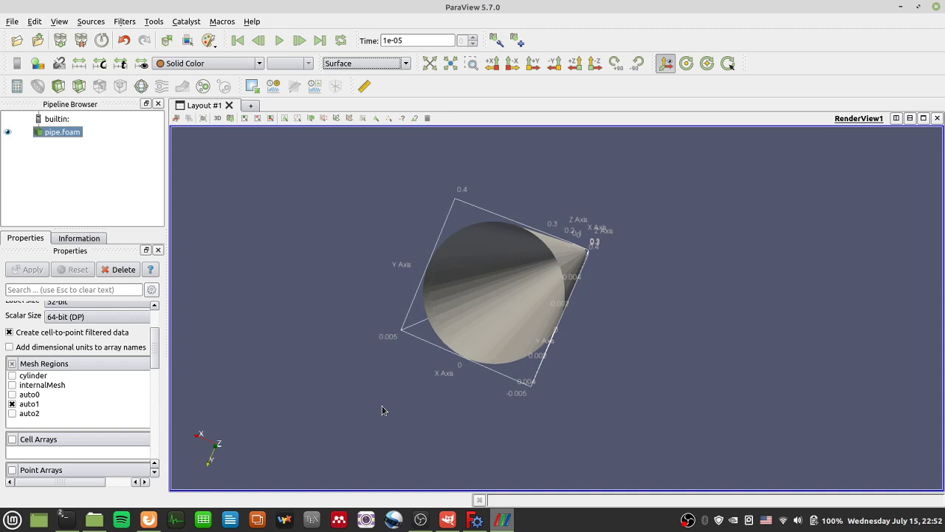
Replace auto1 with the auto0 patch, add auto2, and apply the mesh regions to compare both pipe ends.
{"action": "left_click", "coordinate": [13, 405]}
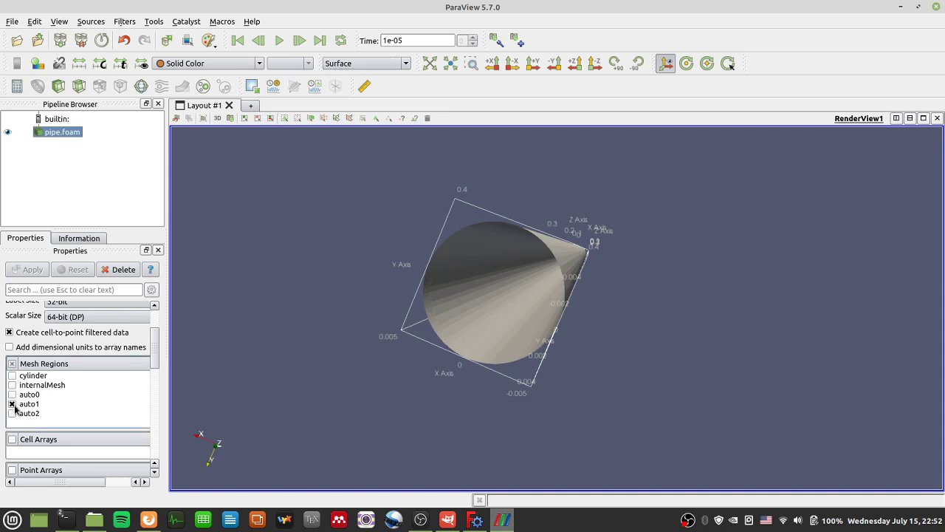
{"action": "left_click", "coordinate": [13, 395]}
{"action": "left_click", "coordinate": [34, 271]}
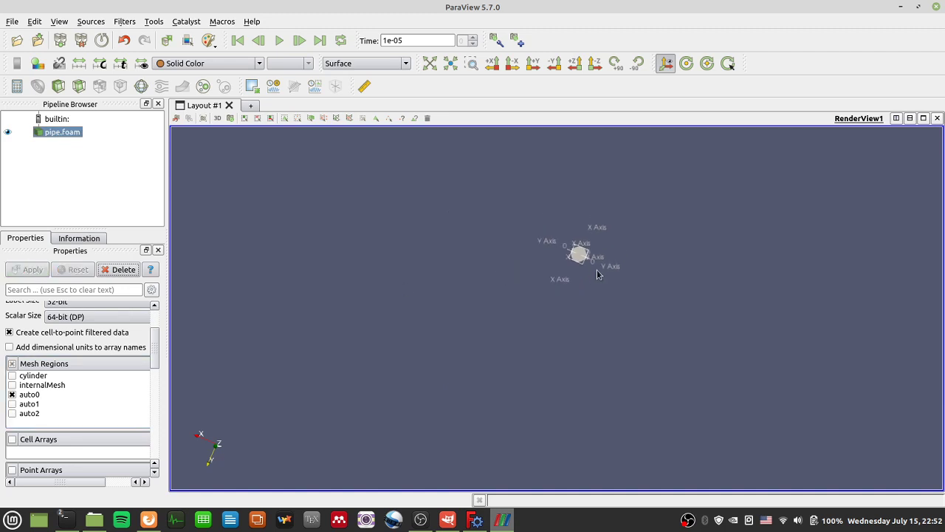
{"action": "left_click", "coordinate": [12, 413]}
{"action": "left_click", "coordinate": [32, 269]}
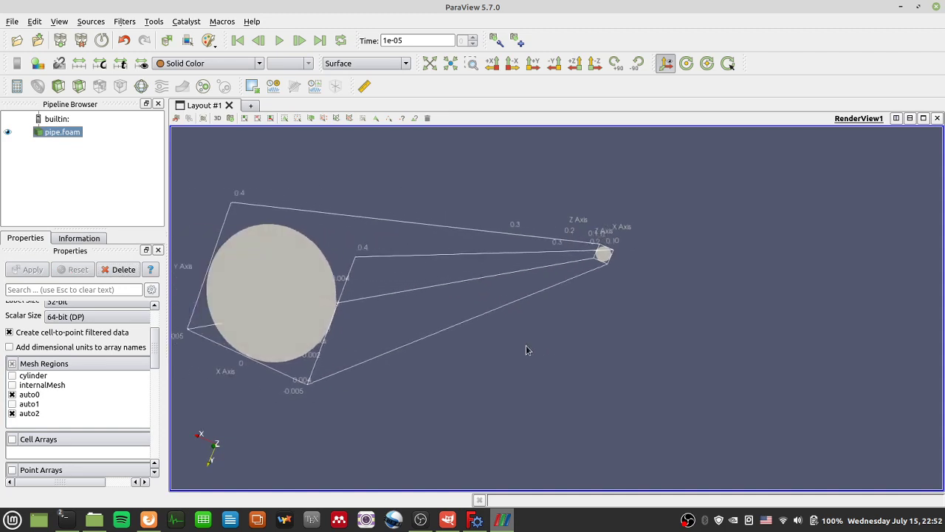
{"action": "scroll", "coordinate": [346, 325], "scroll_direction": "up", "scroll_amount": 5}
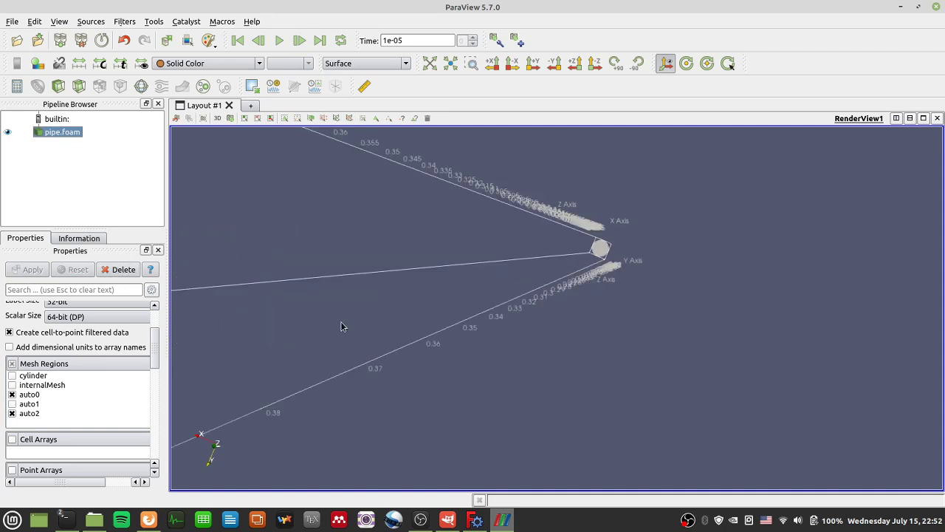
{"action": "scroll", "coordinate": [353, 329], "scroll_direction": "down", "scroll_amount": 10}
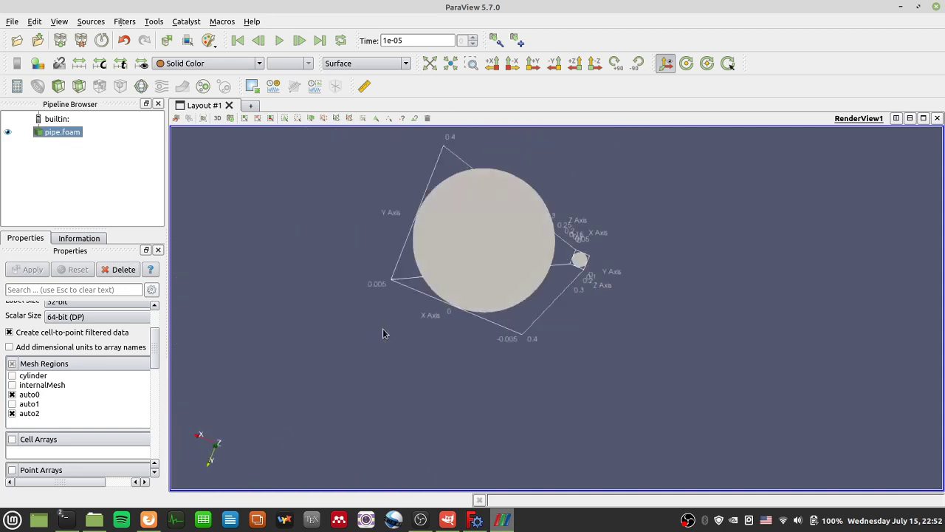
Set the representation to Surface With Edges and inspect the face meshes of the auto0 and auto2 end patches.
{"action": "left_click", "coordinate": [377, 65]}
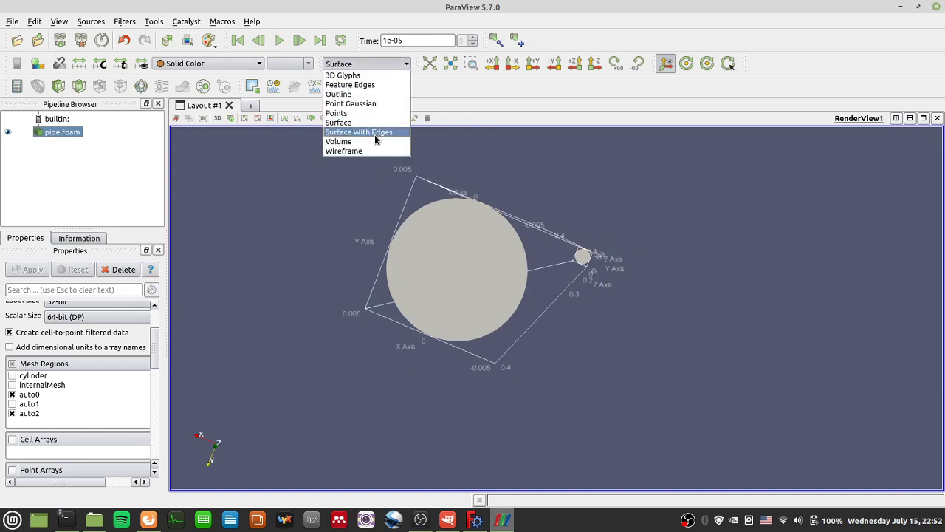
{"action": "left_click", "coordinate": [379, 133]}
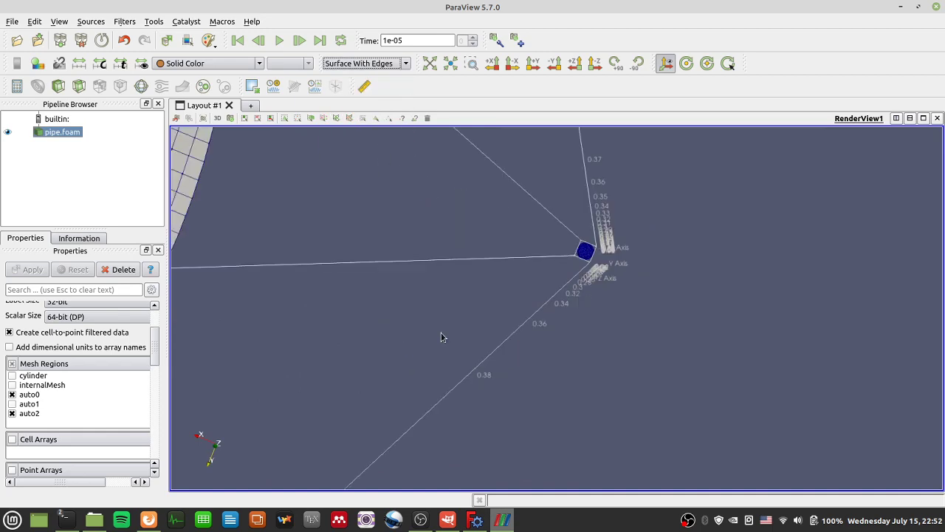
{"action": "left_click_drag", "start_coordinate": [441, 337], "coordinate": [447, 332]}
{"action": "scroll", "coordinate": [498, 355], "scroll_direction": "up", "scroll_amount": 5}
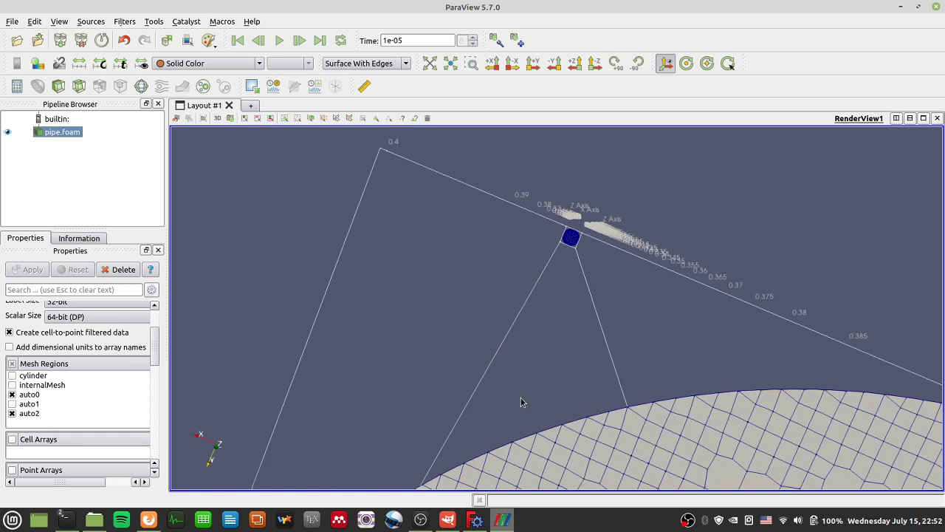
{"action": "scroll", "coordinate": [521, 399], "scroll_direction": "down", "scroll_amount": 5}
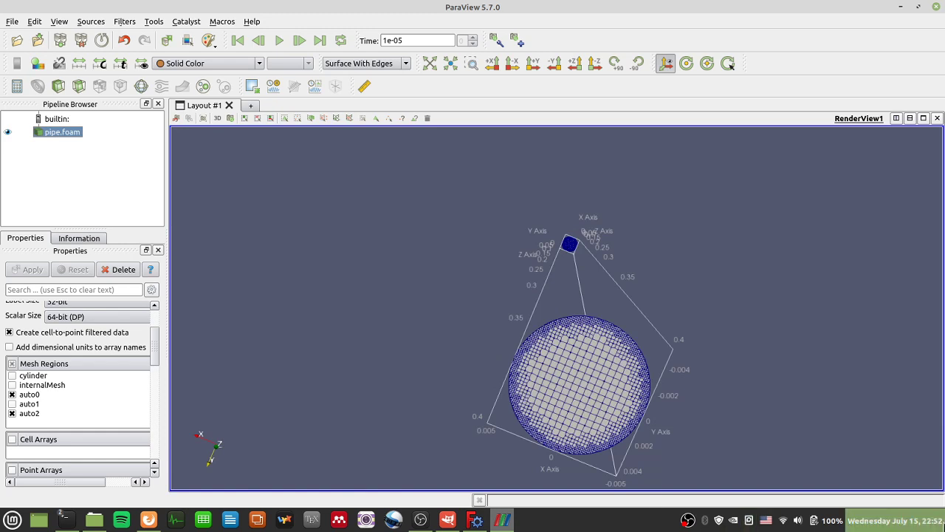
{"action": "scroll", "coordinate": [655, 440], "scroll_direction": "up", "scroll_amount": 5}
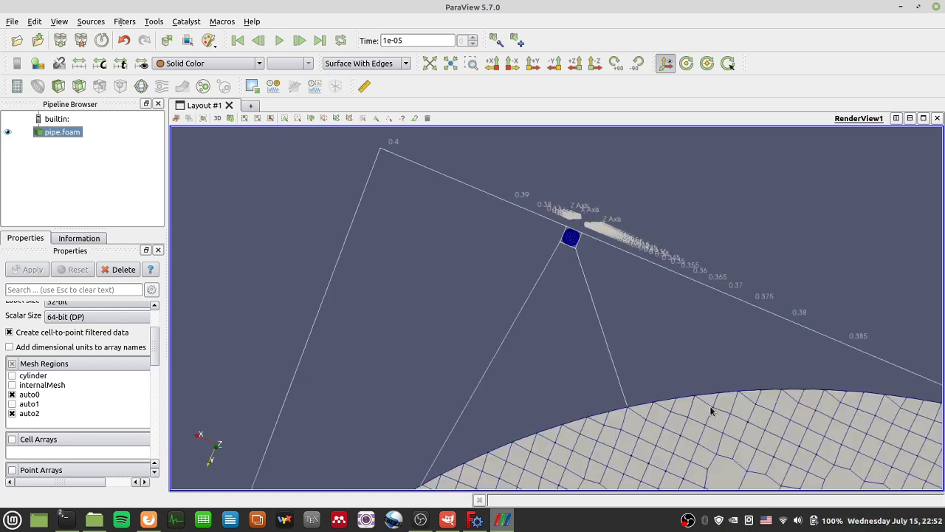
{"action": "scroll", "coordinate": [713, 412], "scroll_direction": "down", "scroll_amount": 5}
{"action": "left_click_drag", "start_coordinate": [687, 367], "coordinate": [686, 367]}
{"action": "scroll", "coordinate": [531, 373], "scroll_direction": "up", "scroll_amount": 5}
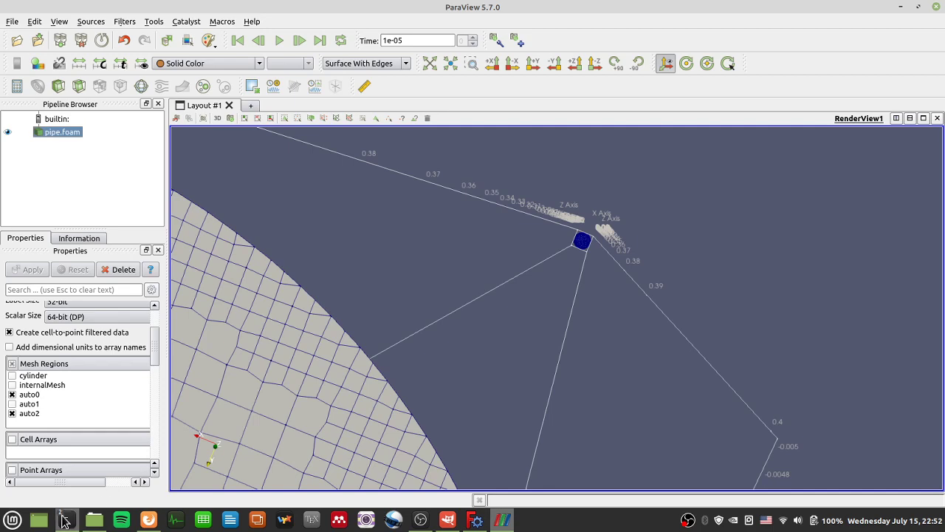
Switch to the terminal that ran autoPatch and list the files in the case directory.
{"action": "mouse_move", "coordinate": [65, 518]}
{"action": "left_click", "coordinate": [117, 443]}
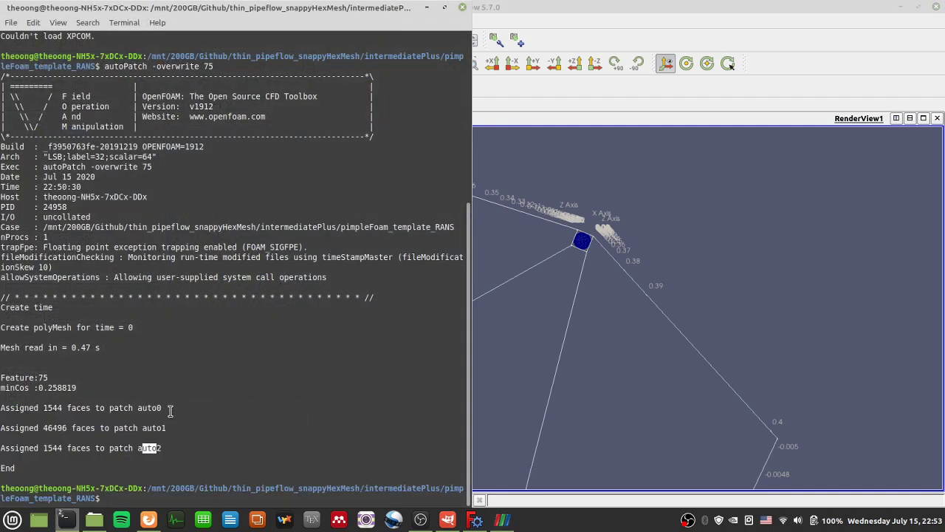
{"action": "type", "text": "l"}
{"action": "key", "text": "Return"}
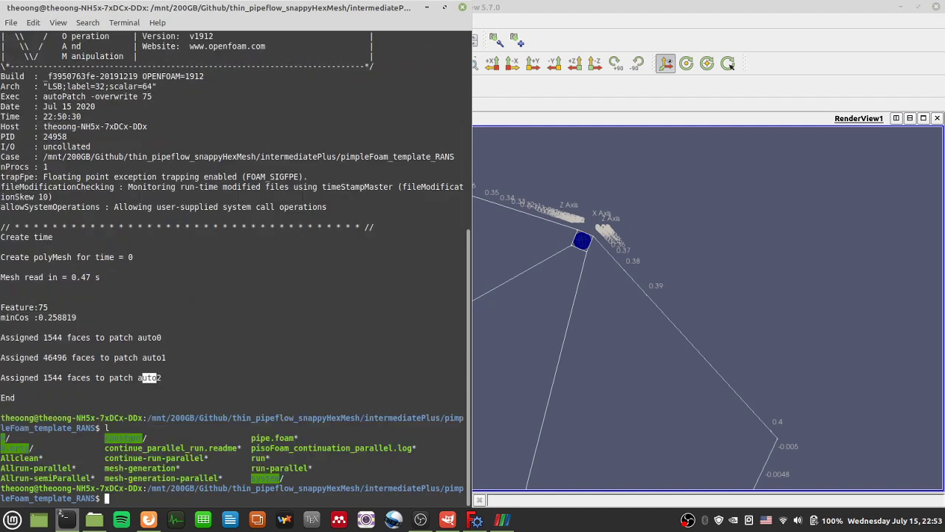
Copy the mesh-generation script to a new file named autoPatch-mesh-gen with cp -ar.
{"action": "type", "text": "cp -ar "}
{"action": "type", "text": "nes"}
{"action": "key", "text": "BackSpace"}
{"action": "key", "text": "BackSpace"}
{"action": "key", "text": "BackSpace"}
{"action": "type", "text": "me"}
{"action": "key", "text": "Tab"}
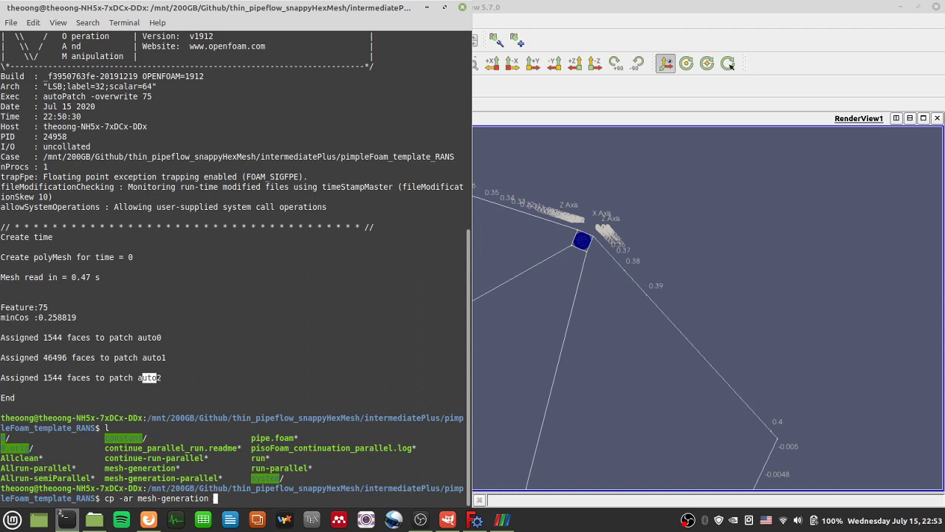
{"action": "type", "text": "autoPatch-mesh-gen"}
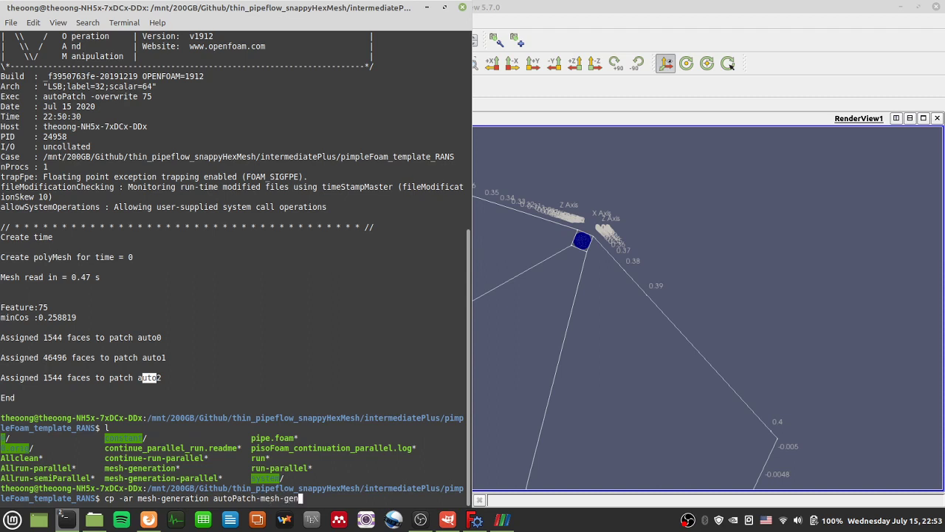
{"action": "key", "text": "Return"}
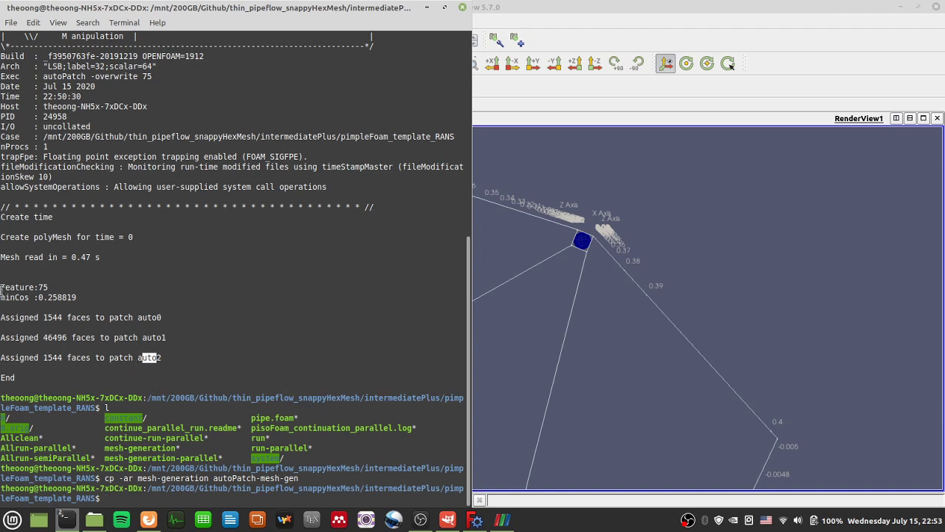
Open the autoPatch-mesh-gen script in vi.
{"action": "type", "text": "vi a"}
{"action": "key", "text": "Tab"}
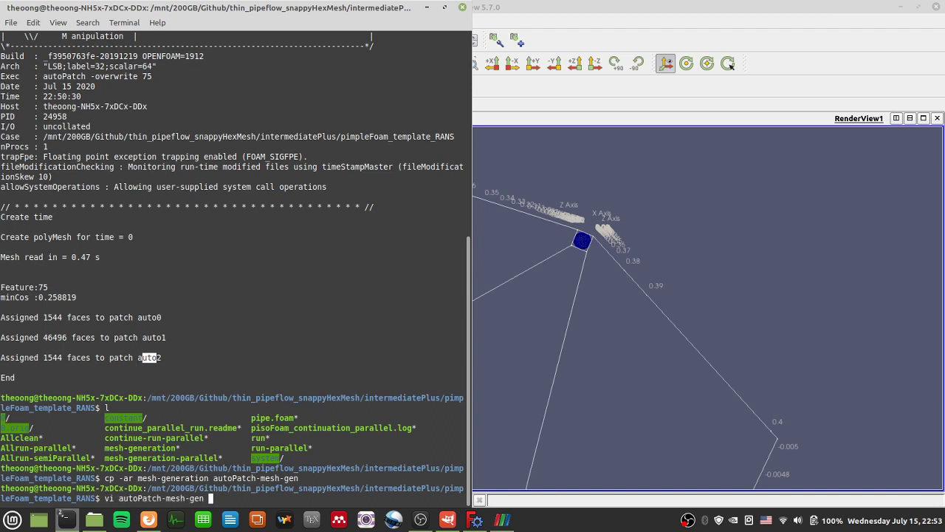
{"action": "key", "text": "Return"}
Delete the runApplication topoSet and createPatch -overwrite lines from the autoPatch-mesh-gen script.
{"action": "key", "text": "Down"}
{"action": "key", "text": "Down"}
{"action": "key", "text": "Down"}
{"action": "key", "text": "Down"}
{"action": "key", "text": "Down"}
{"action": "key", "text": "Down"}
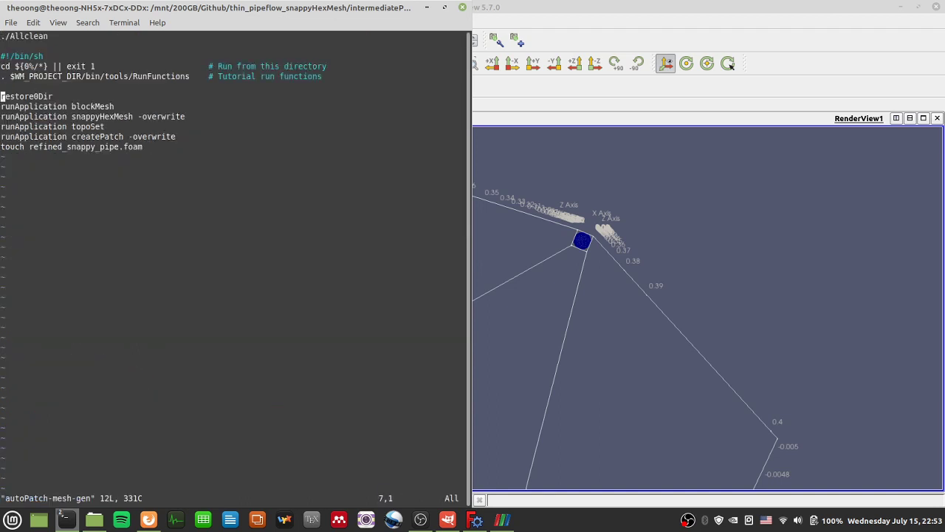
{"action": "key", "text": "Up"}
{"action": "key", "text": "Up"}
{"action": "key", "text": "Up"}
{"action": "key", "text": "Up"}
{"action": "key", "text": "Up"}
{"action": "key", "text": "Up"}
{"action": "key", "text": "Down"}
{"action": "key", "text": "Down"}
{"action": "key", "text": "Down"}
{"action": "key", "text": "Down"}
{"action": "key", "text": "Down"}
{"action": "key", "text": "Down"}
{"action": "key", "text": "Up"}
{"action": "key", "text": "Up"}
{"action": "key", "text": "Down"}
{"action": "key", "text": "Up"}
{"action": "key", "text": "Down"}
{"action": "key", "text": "d"}
{"action": "key", "text": "d"}
{"action": "key", "text": "d"}
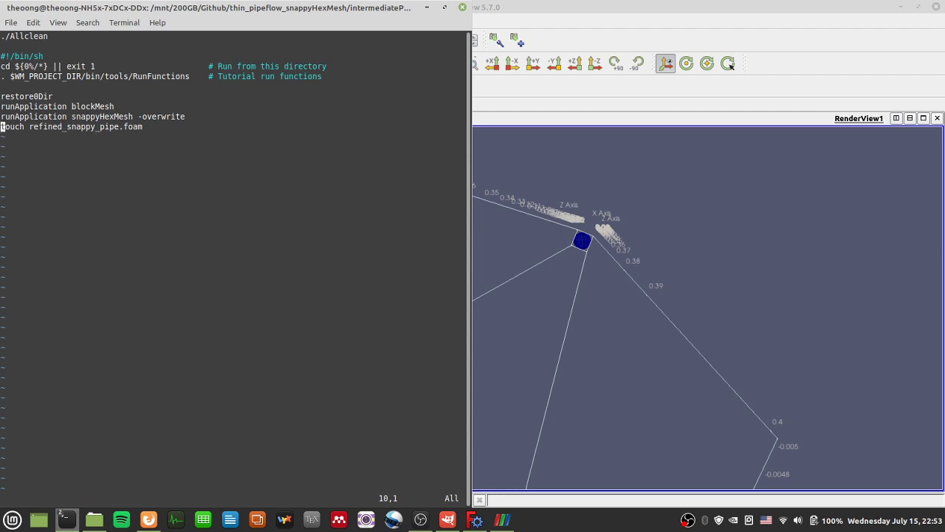
Insert the line transfromPoints -scale '(0.01 0.01 0.01)' below the snappyHexMesh line, leaving a blank line before the touch command.
{"action": "key", "text": "i"}
{"action": "key", "text": "Return"}
{"action": "key", "text": "Return"}
{"action": "key", "text": "Up"}
{"action": "key", "text": "Up"}
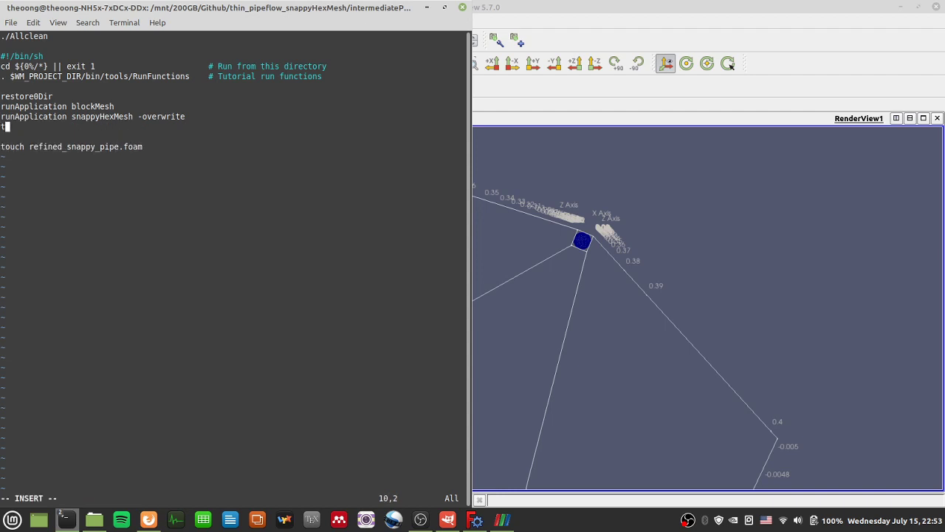
{"action": "type", "text": "transfor"}
{"action": "key", "text": "BackSpace"}
{"action": "key", "text": "BackSpace"}
{"action": "key", "text": "BackSpace"}
{"action": "key", "text": "BackSpace"}
{"action": "type", "text": "sformPo"}
{"action": "type", "text": "ints -scale "}
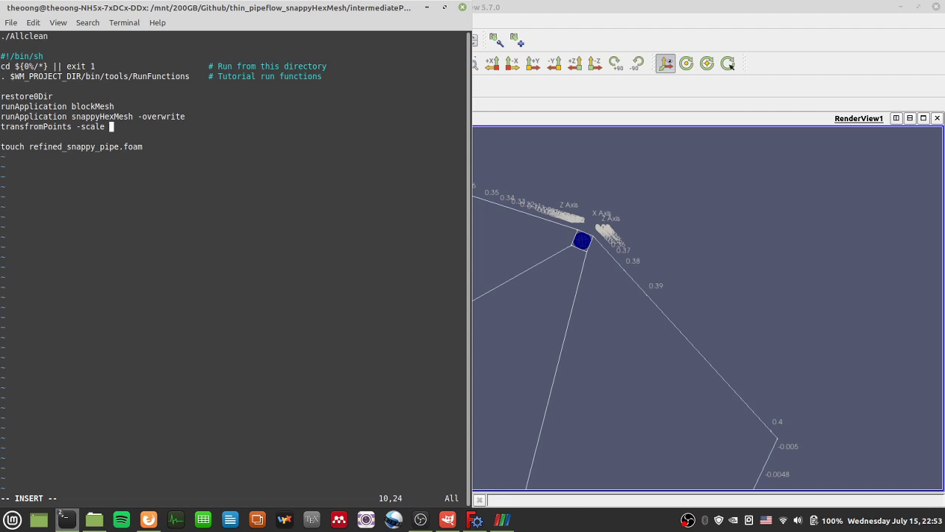
{"action": "type", "text": "'(0.01 0.01 0.01)'"}
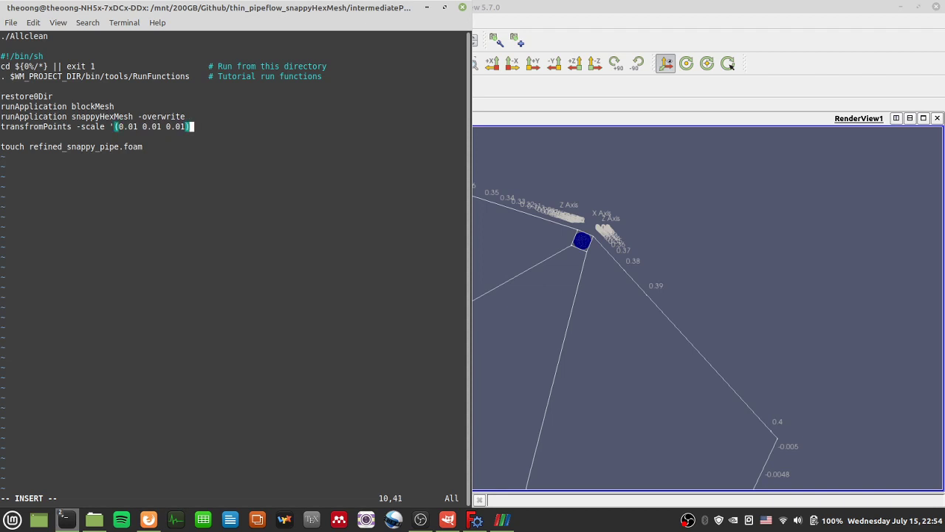
Add the line autoPatch -overwrite 75 below the scaling line in the autoPatch-mesh-gen script, save it and quit vi.
{"action": "key", "text": "Return"}
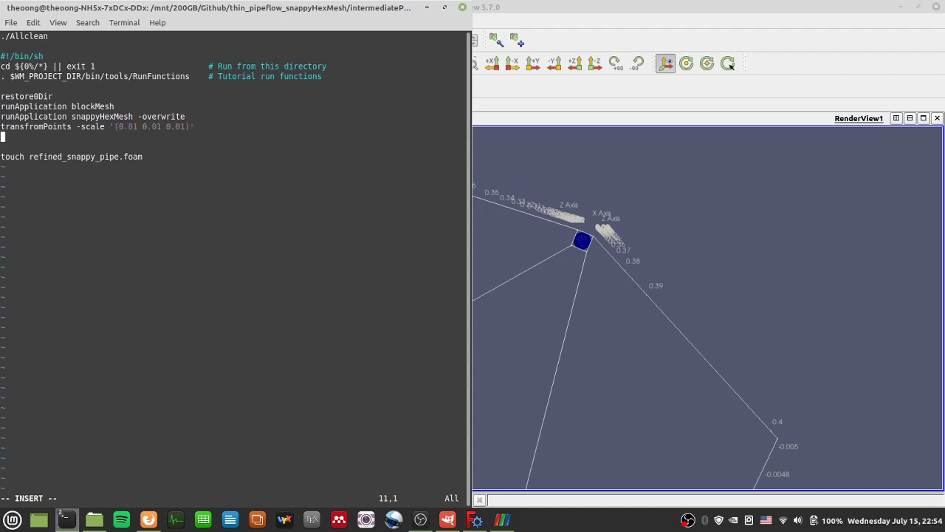
{"action": "type", "text": "autoPatch -overwrite"}
{"action": "type", "text": "7"}
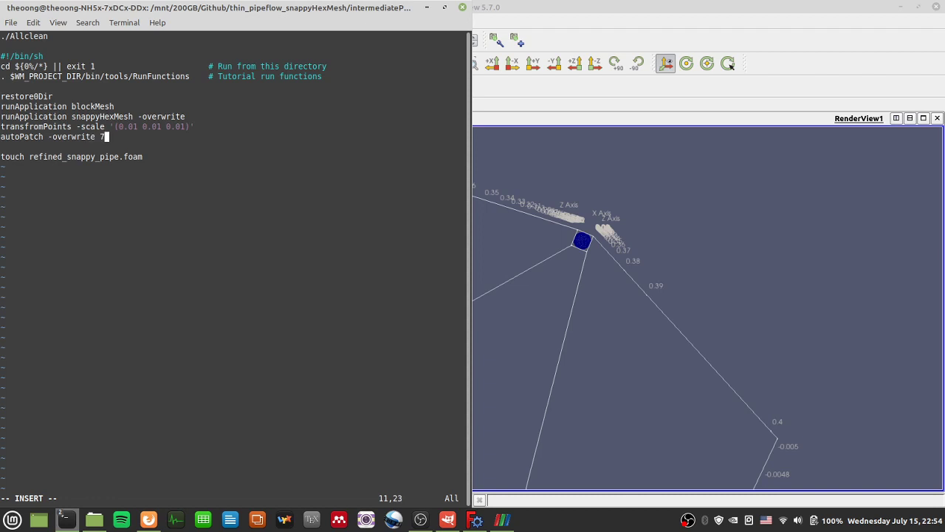
{"action": "type", "text": "5"}
{"action": "key", "text": "Escape"}
{"action": "type", "text": ":wq"}
{"action": "key", "text": "Return"}
List the case directory and clean the case with ./Allclean.
{"action": "type", "text": "leFoam_template_RANS$"}
{"action": "key", "text": "Return"}
{"action": "type", "text": "./Allclean"}
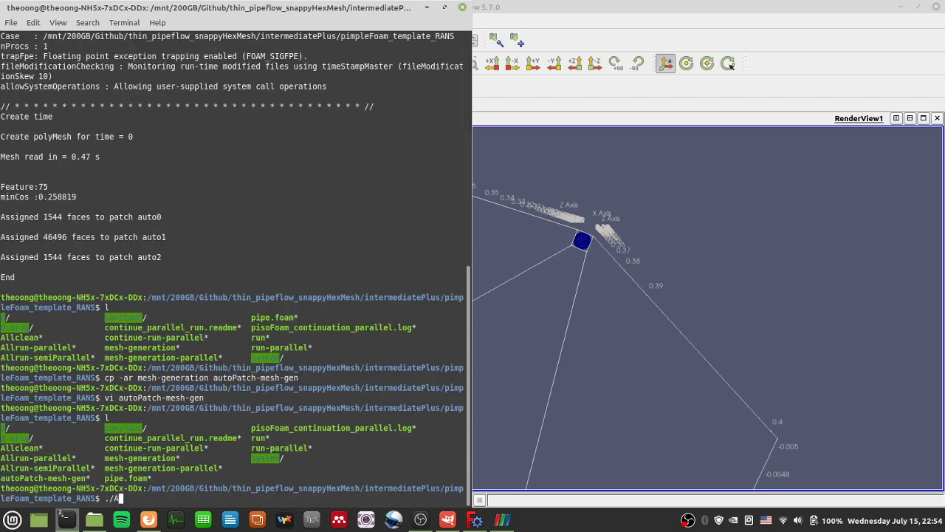
{"action": "key", "text": "Return"}
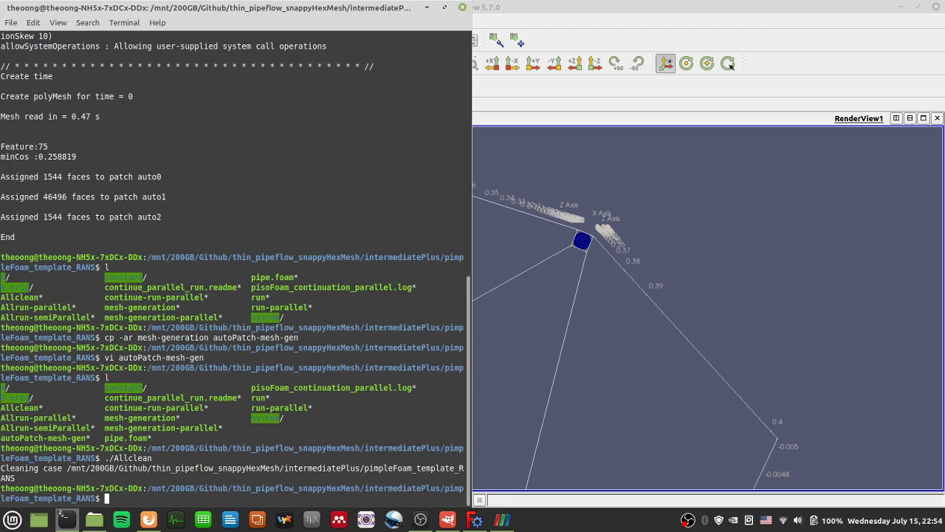
Run the ./autoPatch-mesh-gen script to generate and patch the mesh.
{"action": "type", "text": "/"}
{"action": "key", "text": "BackSpace"}
{"action": "type", "text": "./auto"}
{"action": "key", "text": "Tab"}
{"action": "key", "text": "Return"}
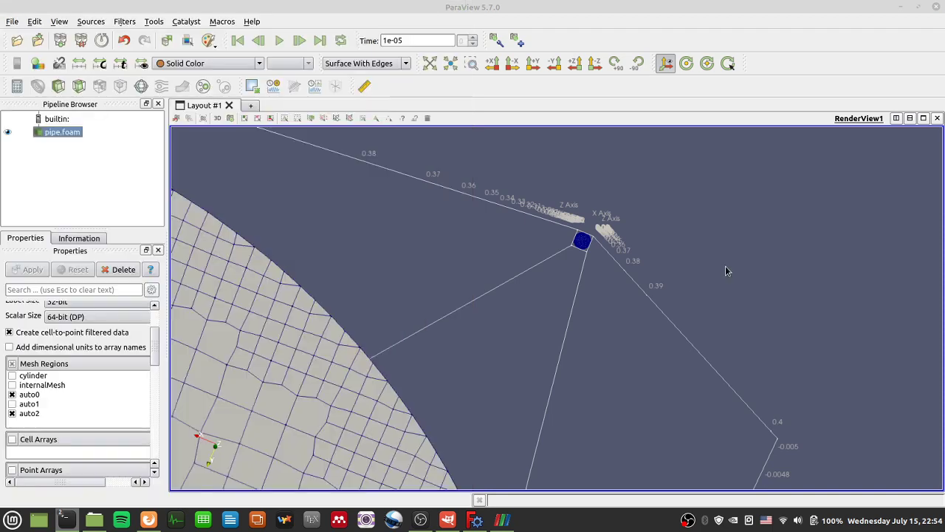
Switch to ParaView, remove pipe.foam from the pipeline, and return to the terminal running the mesh script.
{"action": "left_click", "coordinate": [726, 269]}
{"action": "scroll", "coordinate": [685, 287], "scroll_direction": "down", "scroll_amount": 5}
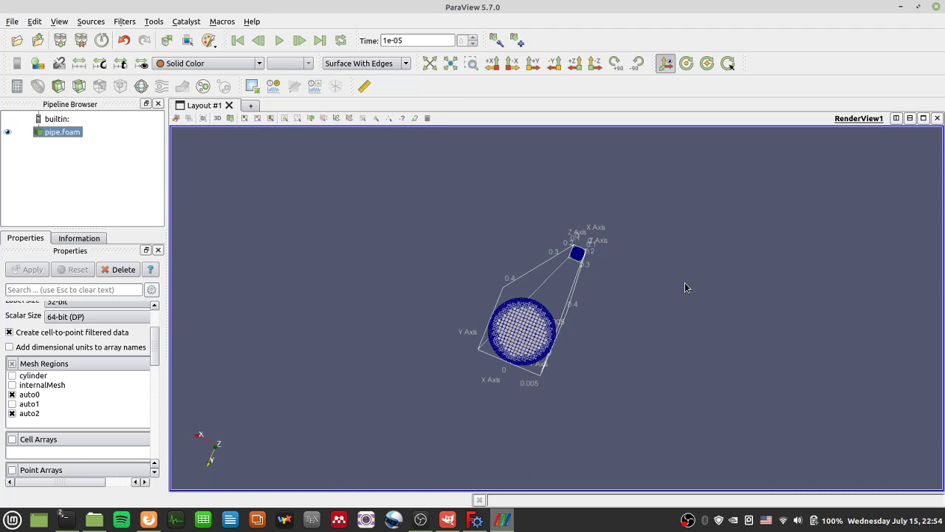
{"action": "left_click", "coordinate": [119, 270]}
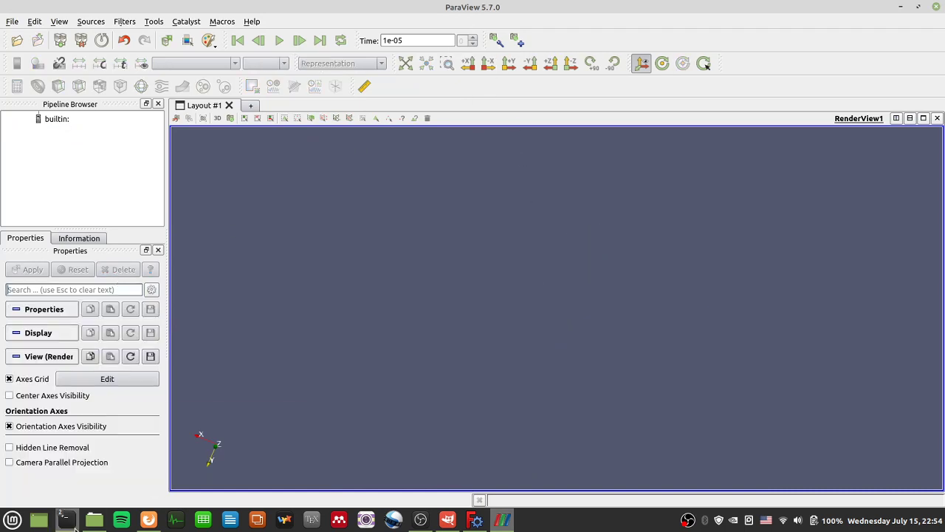
{"action": "mouse_move", "coordinate": [65, 520]}
{"action": "left_click", "coordinate": [107, 484]}
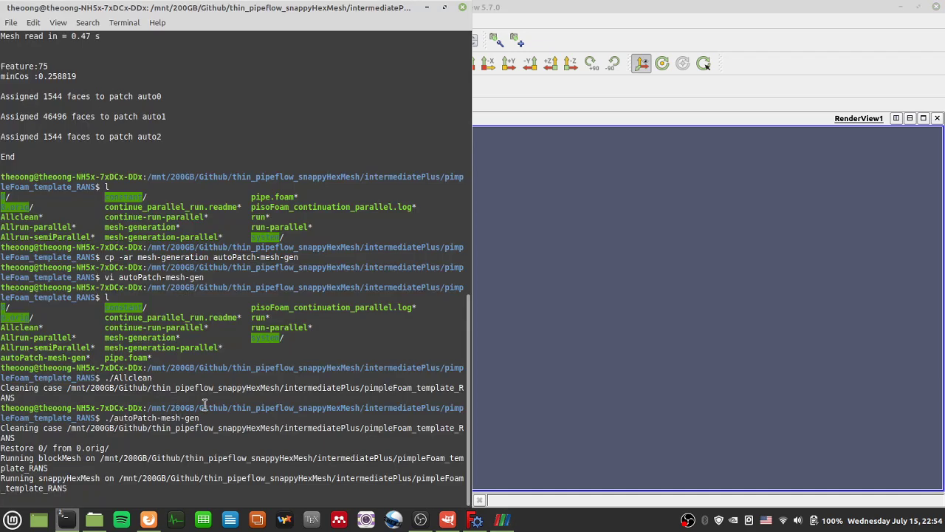
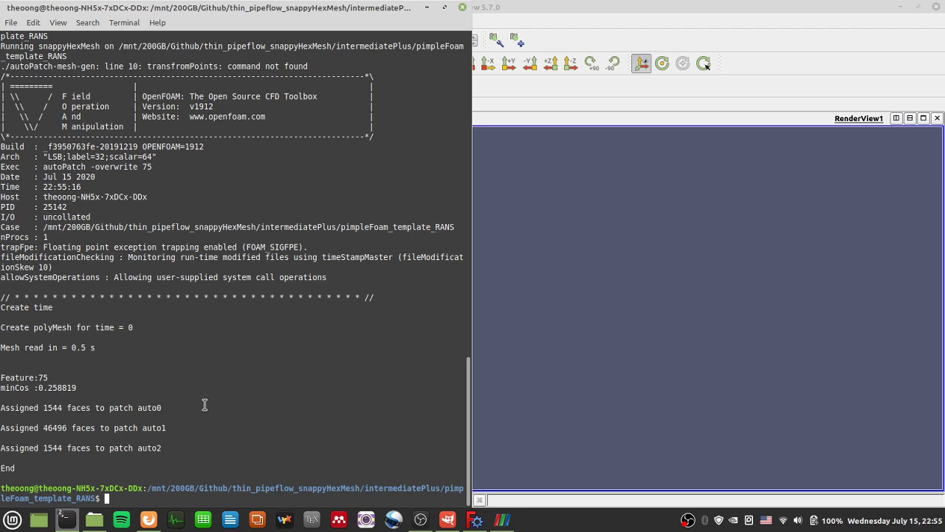
Load refined_snappy_pipe.foam from the pimpleFoam_template_RANS folder in ParaView and render the mesh.
{"action": "left_click", "coordinate": [670, 249]}
{"action": "left_click", "coordinate": [17, 40]}
{"action": "left_click", "coordinate": [397, 195]}
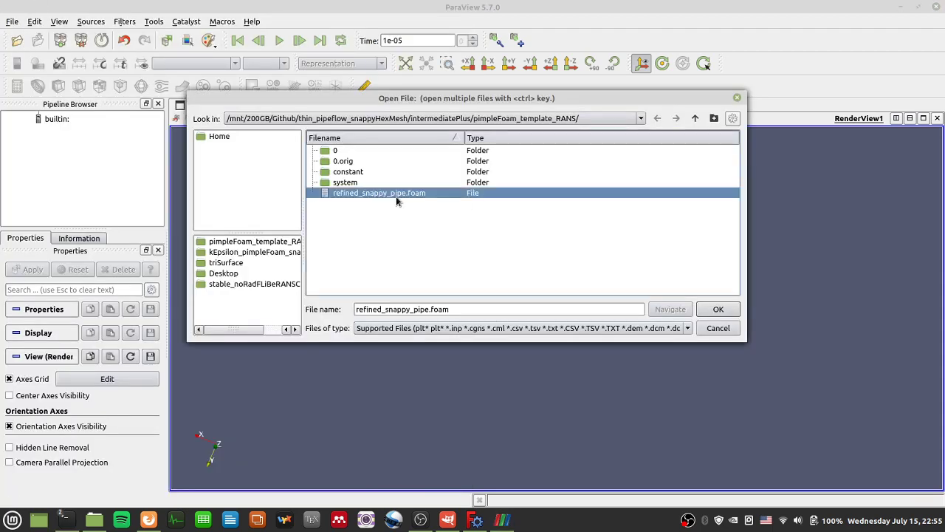
{"action": "double_click", "coordinate": [397, 198]}
{"action": "left_click", "coordinate": [27, 269]}
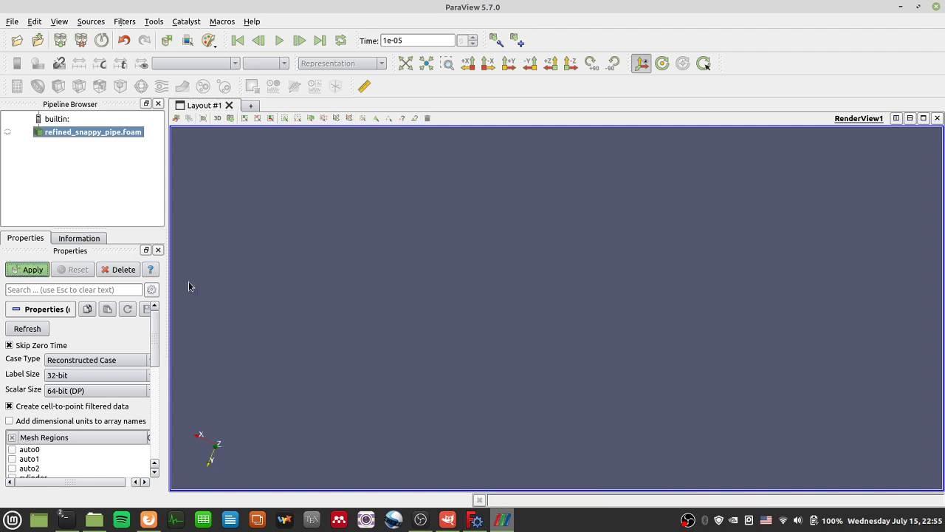
{"action": "mouse_move", "coordinate": [512, 359]}
{"action": "left_mouse_down"}
{"action": "mouse_move", "coordinate": [517, 402]}
{"action": "mouse_move", "coordinate": [528, 359]}
{"action": "left_mouse_up"}
{"action": "scroll", "coordinate": [522, 340], "scroll_direction": "up", "scroll_amount": 5}
{"action": "scroll", "coordinate": [522, 340], "scroll_direction": "down", "scroll_amount": 5}
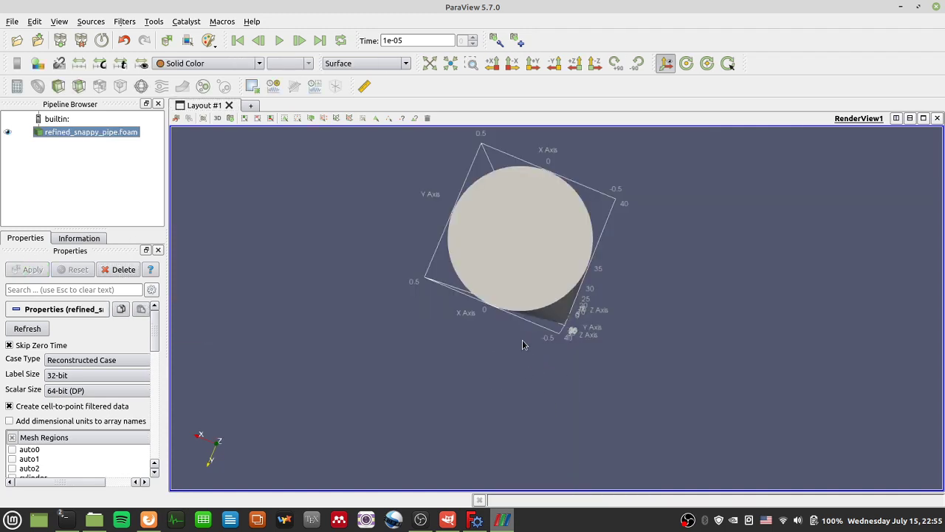
Display the pipe as Surface With Edges and inspect its mesh and axis dimensions along the whole length.
{"action": "left_click", "coordinate": [389, 64]}
{"action": "left_click", "coordinate": [359, 132]}
{"action": "scroll", "coordinate": [537, 332], "scroll_direction": "up", "scroll_amount": 5}
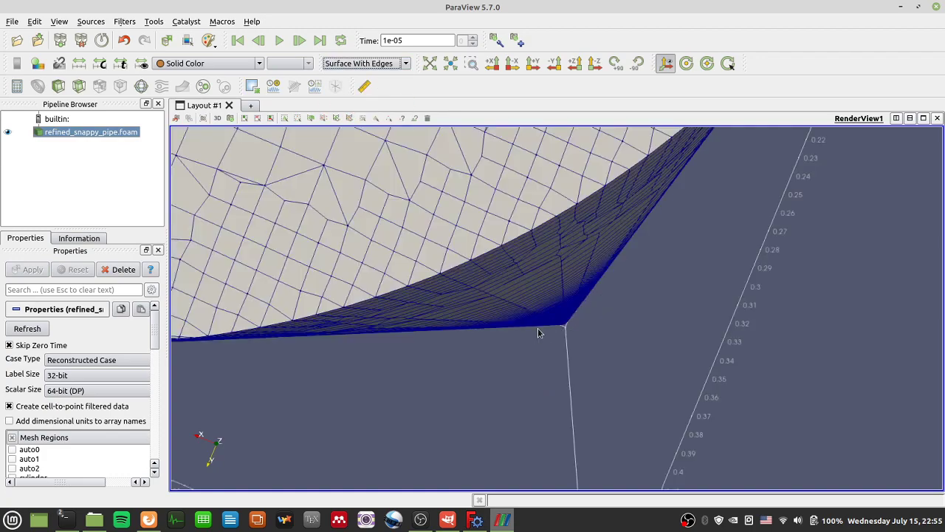
{"action": "scroll", "coordinate": [525, 295], "scroll_direction": "down", "scroll_amount": 5}
{"action": "left_click_drag", "start_coordinate": [515, 295], "coordinate": [283, 426]}
{"action": "left_click_drag", "start_coordinate": [666, 322], "coordinate": [816, 291]}
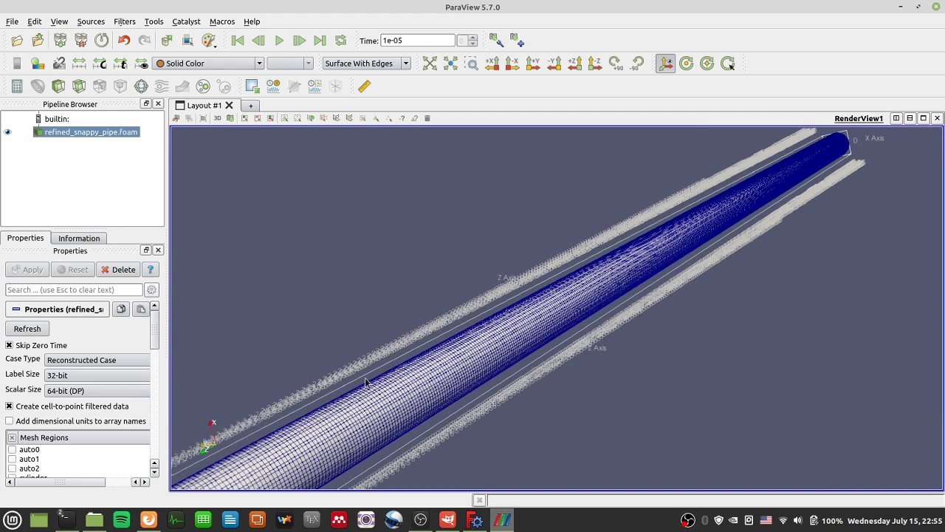
{"action": "left_click_drag", "start_coordinate": [468, 397], "coordinate": [477, 394]}
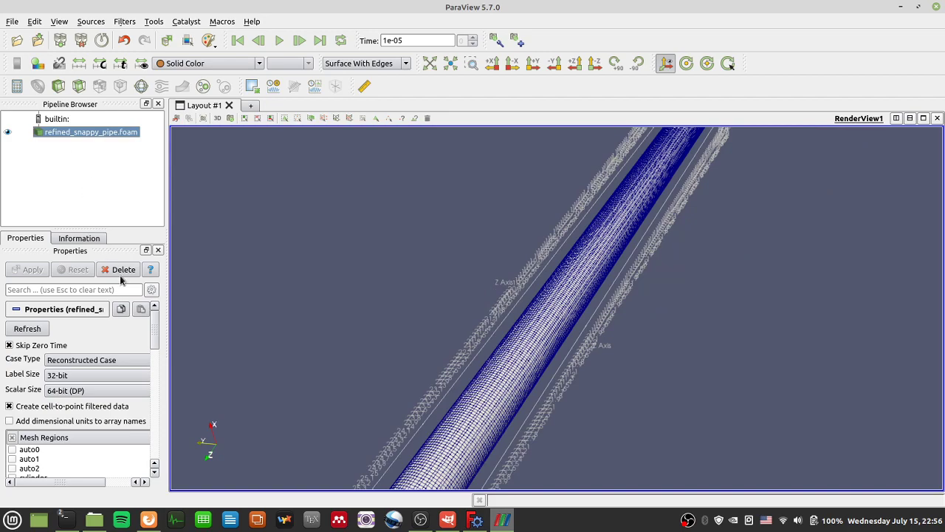
Switch to the terminal and run transformPoints -scale to test the command name.
{"action": "left_click", "coordinate": [500, 521]}
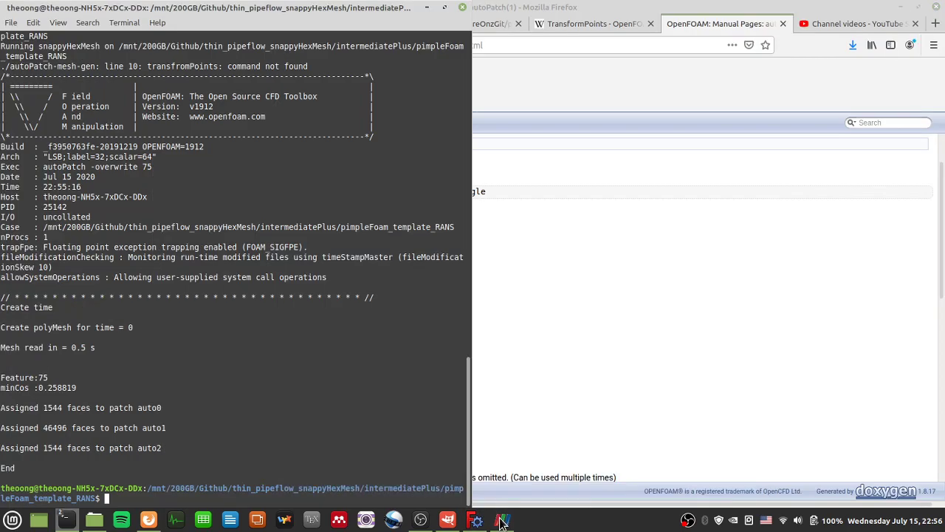
{"action": "scroll", "coordinate": [339, 410], "scroll_direction": "up", "scroll_amount": 7}
{"action": "type", "text": "transformPoints"}
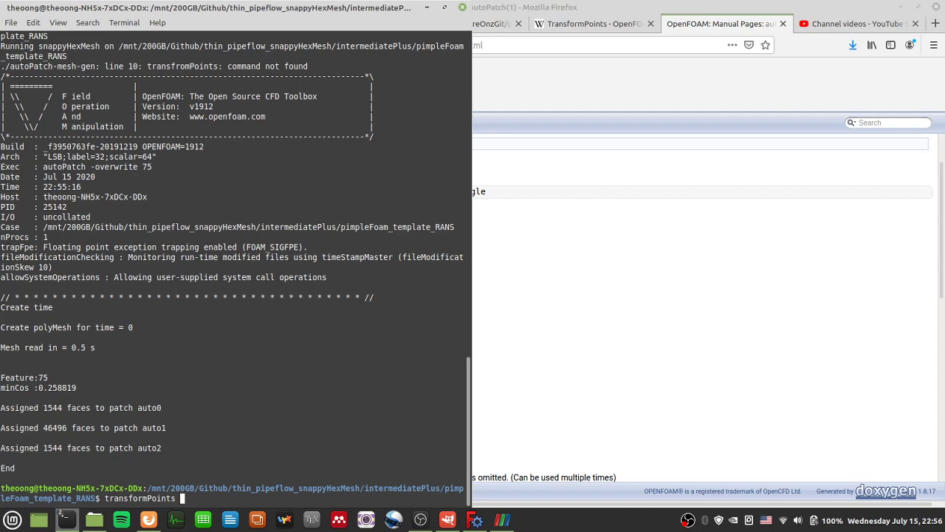
{"action": "type", "text": " -scale"}
{"action": "key", "text": "Return"}
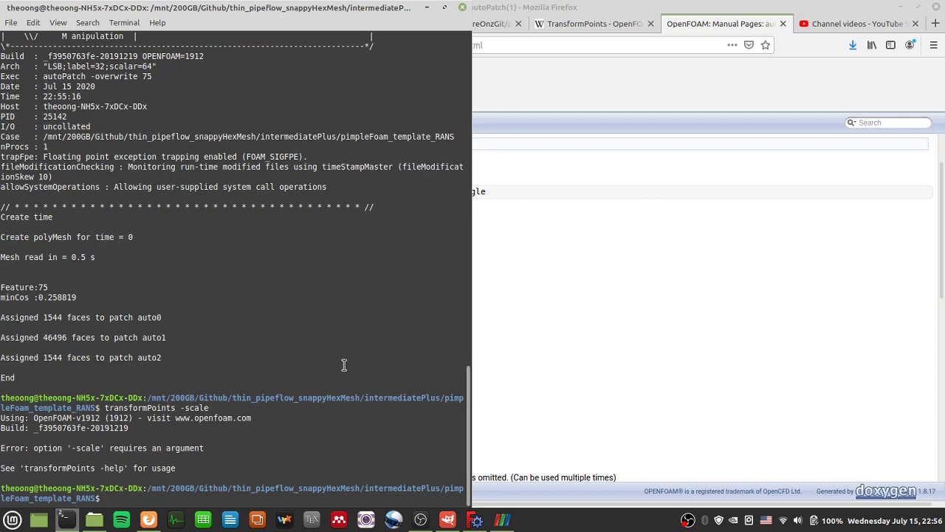
Examine the script's output for the error on line 10 and check how the scaling command is spelled.
{"action": "scroll", "coordinate": [343, 364], "scroll_direction": "up", "scroll_amount": 5}
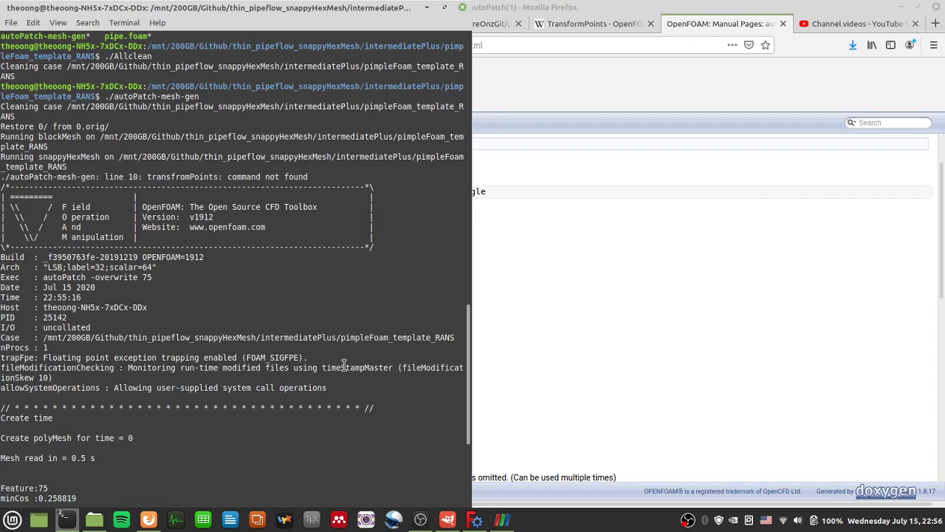
{"action": "left_click_drag", "start_coordinate": [310, 177], "coordinate": [305, 138]}
{"action": "left_click", "coordinate": [322, 166]}
{"action": "left_click_drag", "start_coordinate": [147, 178], "coordinate": [193, 179]}
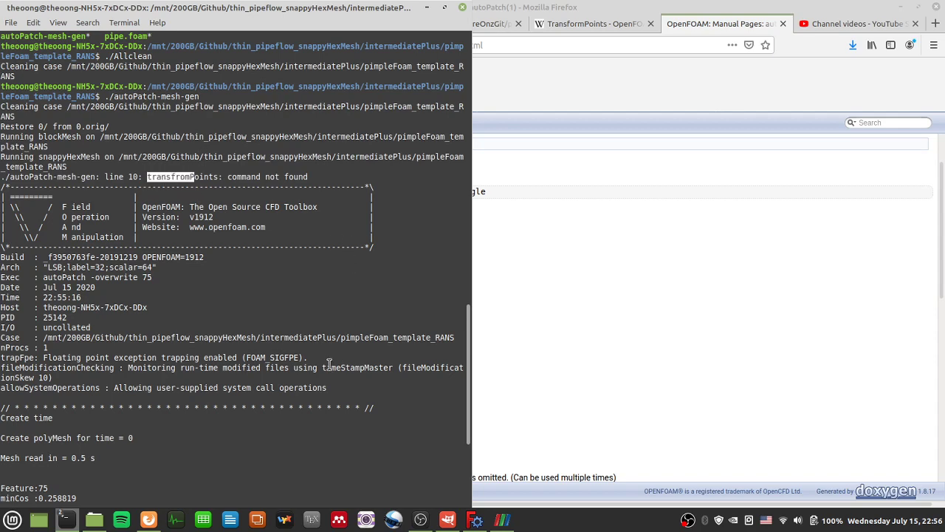
{"action": "key", "text": "Return"}
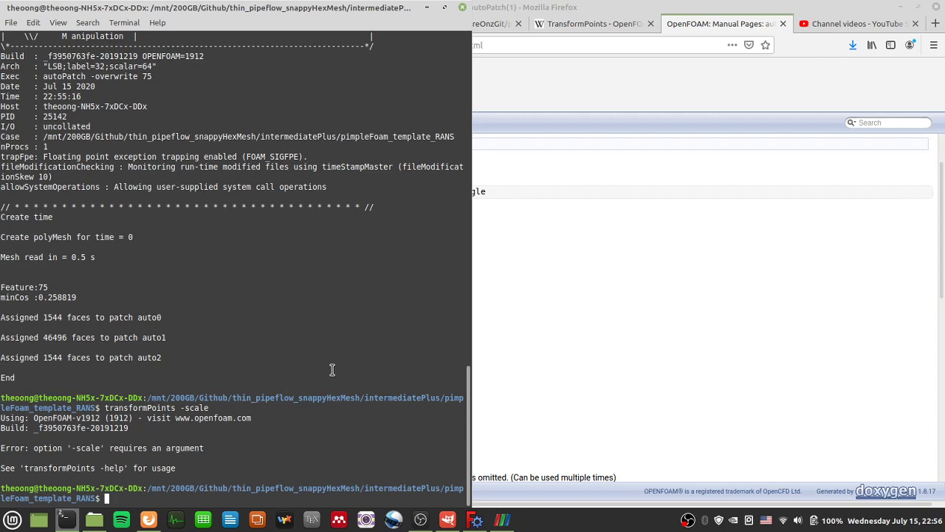
List the case directory and reopen the autoPatch-mesh-gen script in vi.
{"action": "type", "text": "vi"}
{"action": "key", "text": "BackSpace"}
{"action": "key", "text": "BackSpace"}
{"action": "key", "text": "BackSpace"}
{"action": "type", "text": "l"}
{"action": "key", "text": "Return"}
{"action": "type", "text": "v"}
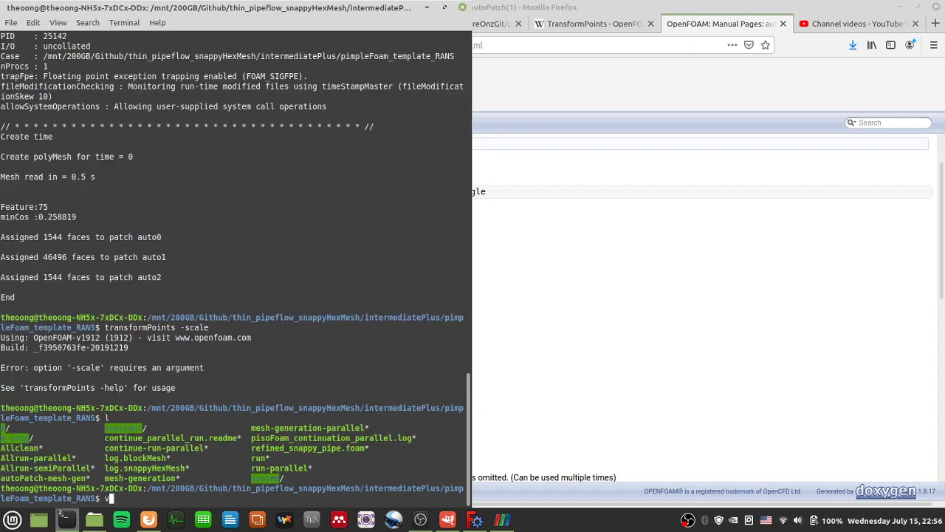
{"action": "type", "text": "i ./au"}
{"action": "key", "text": "Tab"}
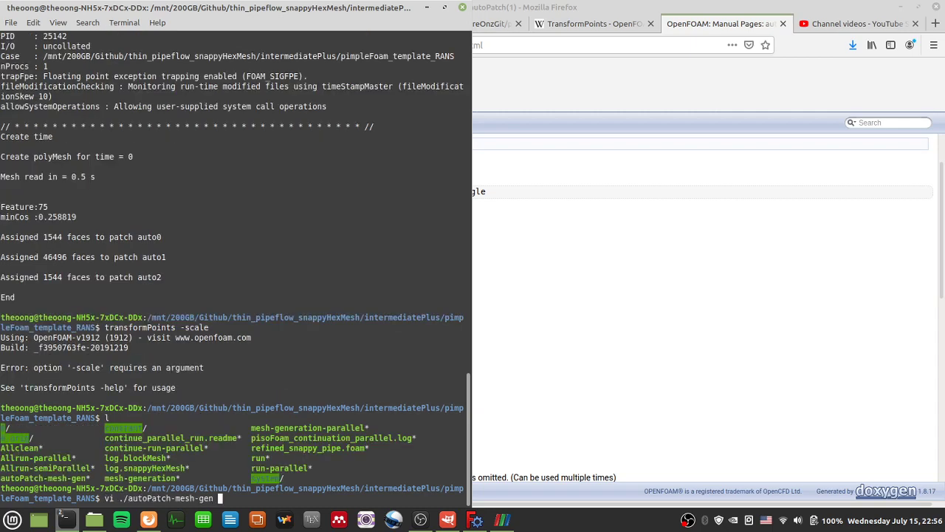
{"action": "key", "text": "Return"}
Correct the misspelled transfromPoints command to transformPoints in the script, save it and quit vi.
{"action": "key", "text": "j"}
{"action": "key", "text": "k"}
{"action": "key", "text": "k"}
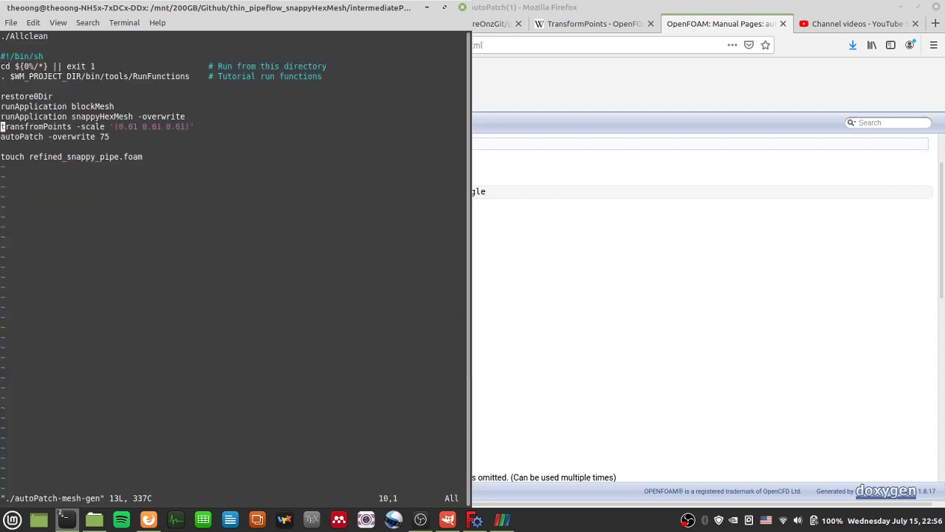
{"action": "key", "text": "l"}
{"action": "key", "text": "l"}
{"action": "key", "text": "l"}
{"action": "key", "text": "l"}
{"action": "key", "text": "l"}
{"action": "key", "text": "l"}
{"action": "key", "text": "i"}
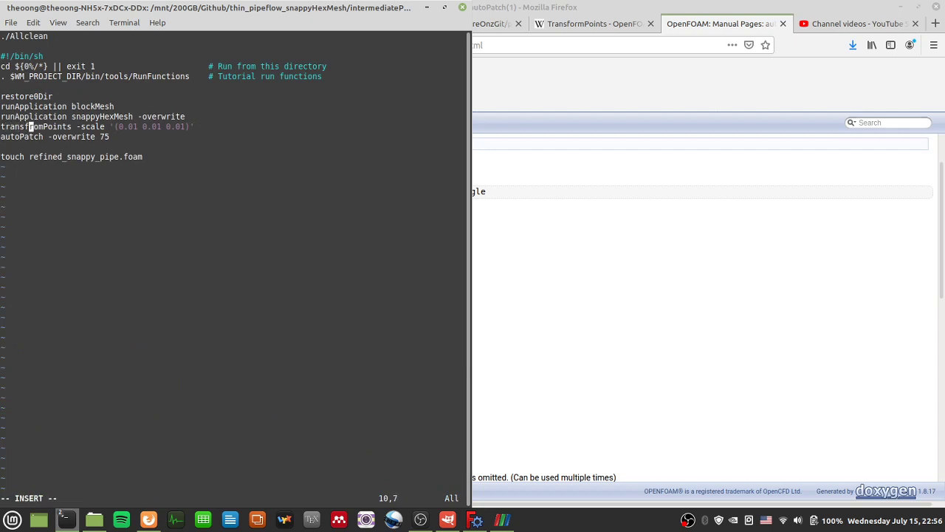
{"action": "key", "text": "Delete"}
{"action": "key", "text": "Delete"}
{"action": "key", "text": "Delete"}
{"action": "type", "text": "orm"}
{"action": "key", "text": "BackSpace"}
{"action": "key", "text": "Escape"}
{"action": "type", "text": ":wq"}
{"action": "key", "text": "Return"}
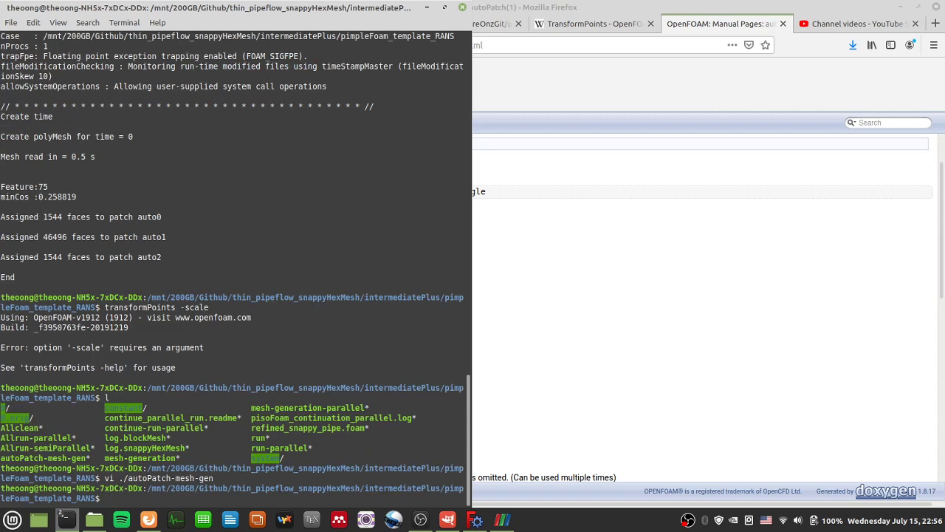
Rerun the corrected ./autoPatch-mesh-gen script.
{"action": "type", "text": "./au"}
{"action": "key", "text": "Tab"}
{"action": "key", "text": "Return"}
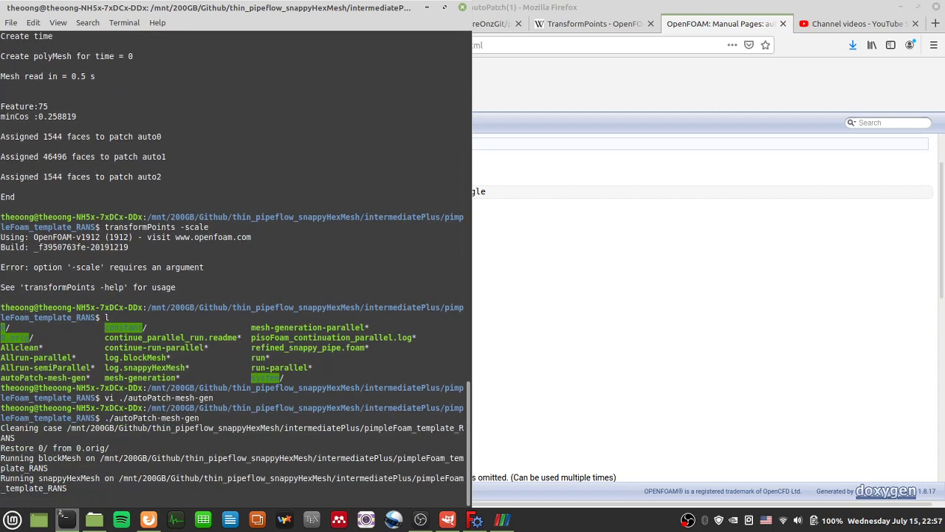
{"action": "key", "text": "Up"}
{"action": "key", "text": "Up"}
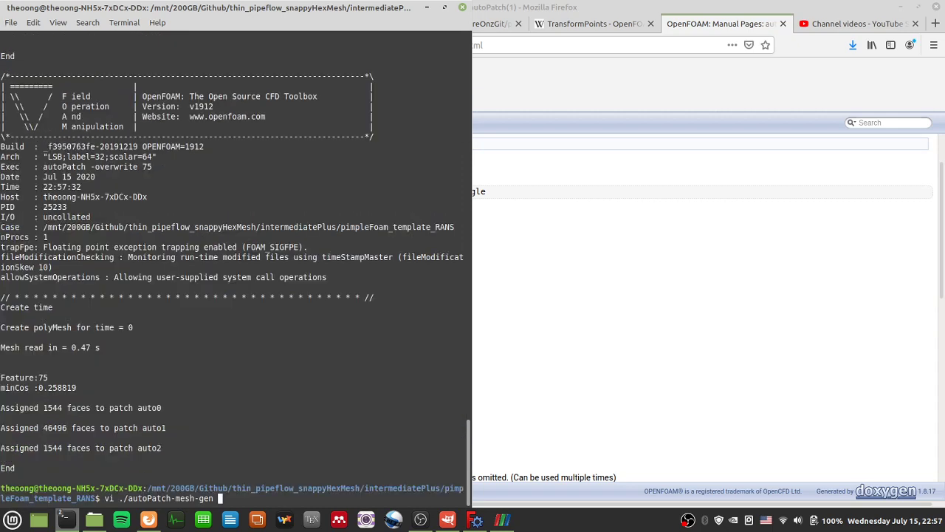
{"action": "key", "text": "BackSpace"}
{"action": "key", "text": "BackSpace"}
{"action": "key", "text": "BackSpace"}
{"action": "key", "text": "BackSpace"}
{"action": "key", "text": "BackSpace"}
{"action": "key", "text": "BackSpace"}
{"action": "key", "text": "BackSpace"}
{"action": "key", "text": "BackSpace"}
{"action": "key", "text": "BackSpace"}
{"action": "key", "text": "BackSpace"}
{"action": "key", "text": "BackSpace"}
{"action": "key", "text": "BackSpace"}
{"action": "key", "text": "BackSpace"}
{"action": "key", "text": "BackSpace"}
{"action": "key", "text": "BackSpace"}
{"action": "key", "text": "BackSpace"}
{"action": "key", "text": "BackSpace"}
{"action": "key", "text": "BackSpace"}
{"action": "key", "text": "BackSpace"}
{"action": "key", "text": "BackSpace"}
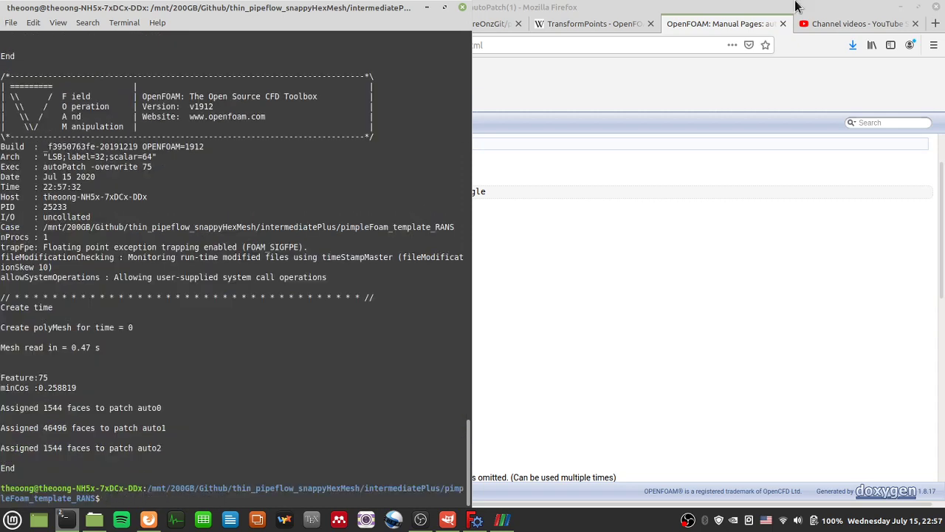
Switch to ParaView, load refined_snappy_pipe.foam again and inspect the scaled pipe's dimensions.
{"action": "left_click", "coordinate": [502, 520]}
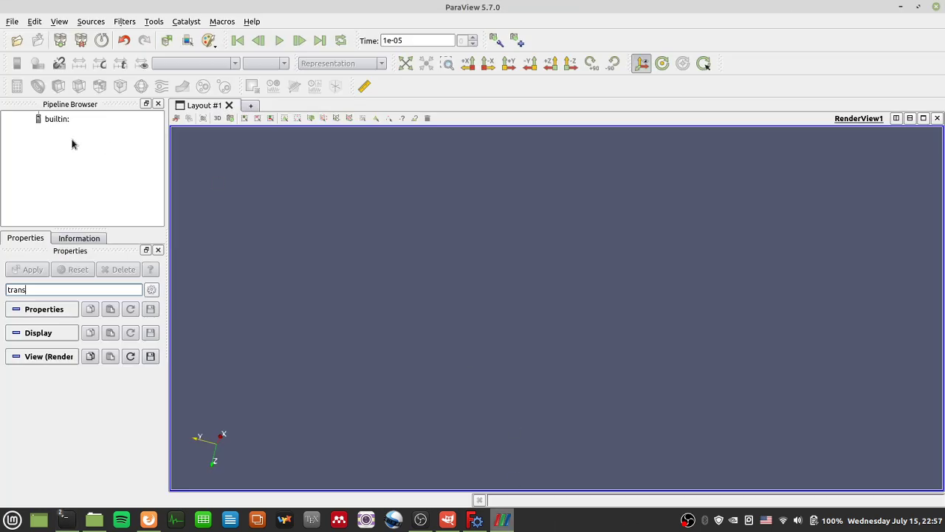
{"action": "left_click", "coordinate": [16, 42]}
{"action": "double_click", "coordinate": [356, 192]}
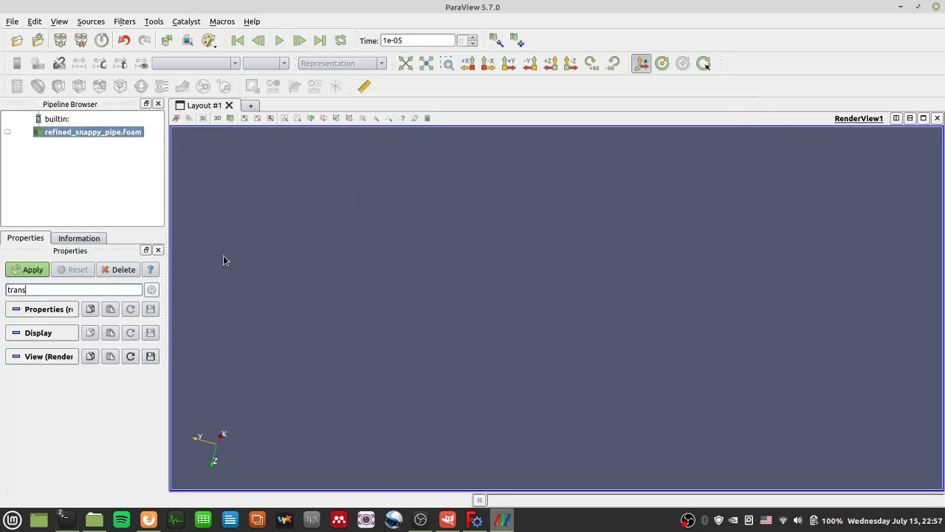
{"action": "left_click", "coordinate": [39, 272]}
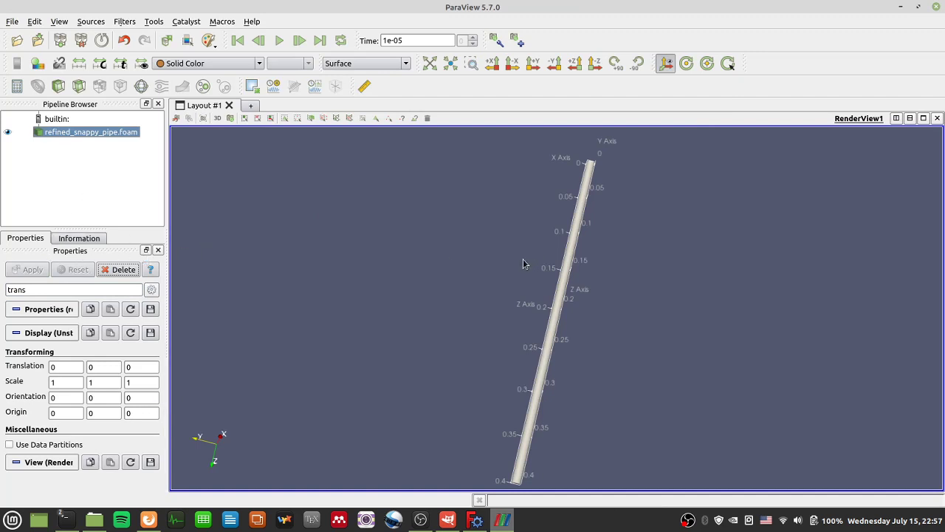
{"action": "left_click_drag", "start_coordinate": [533, 300], "coordinate": [515, 401]}
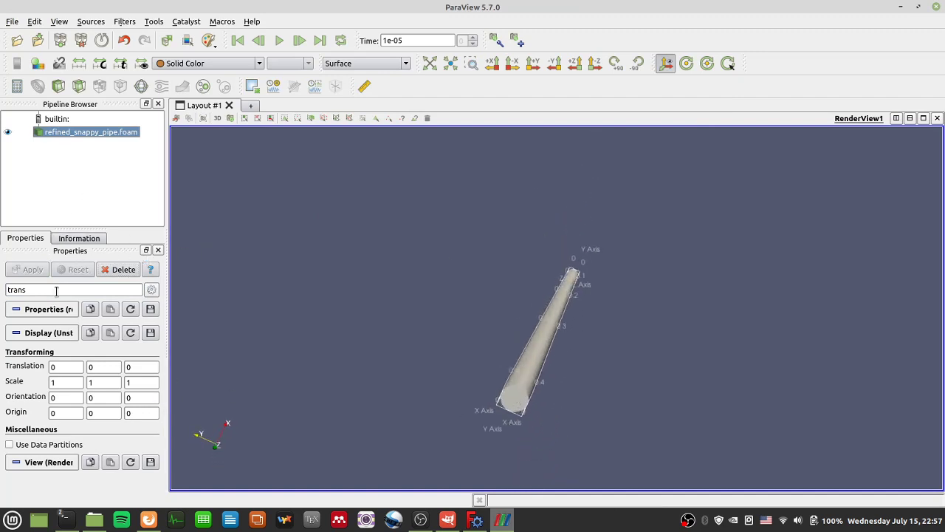
Remove refined_snappy_pipe.foam from the ParaView pipeline.
{"action": "left_click", "coordinate": [124, 269]}
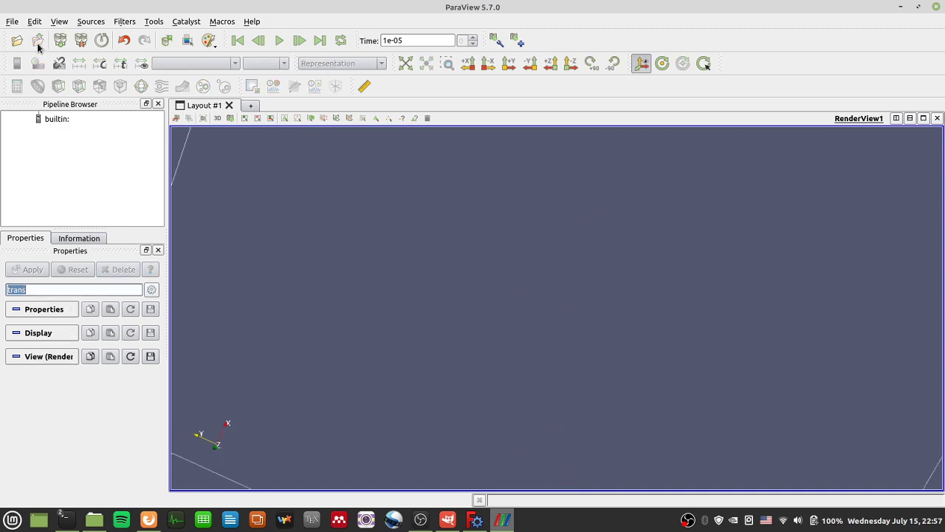
{"action": "left_click", "coordinate": [94, 200]}
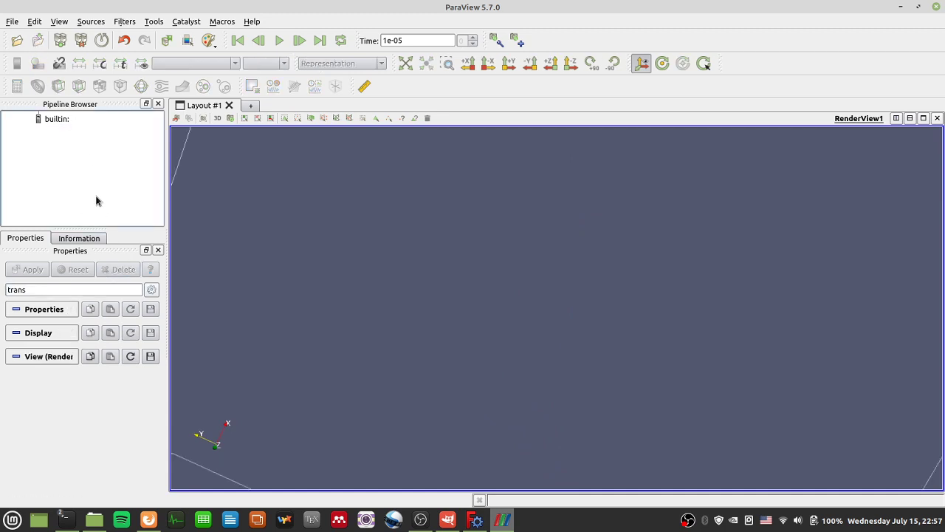
Clear the search filter in the object properties.
{"action": "left_click", "coordinate": [111, 290]}
{"action": "key", "text": "ctrl+a"}
{"action": "key", "text": "BackSpace"}
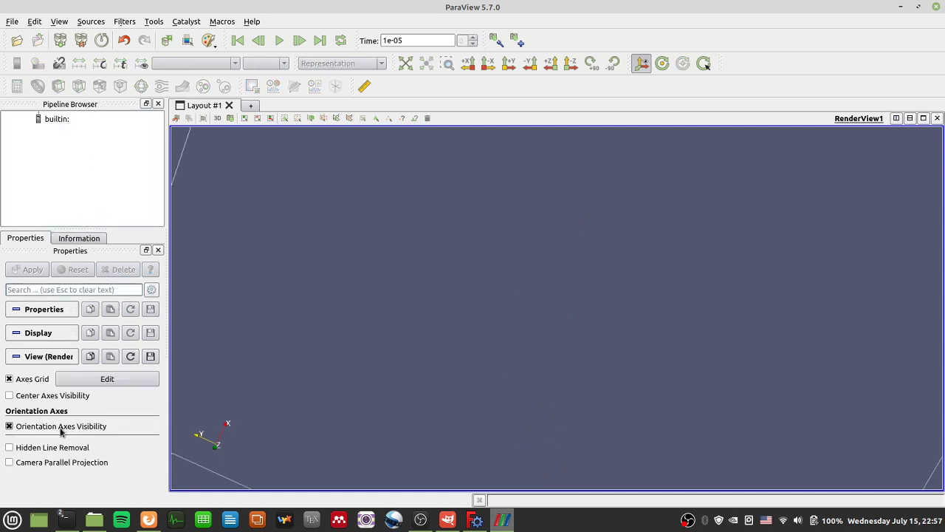
Load refined_snappy_pipe.foam, look along +X, display the mesh and orbit to see the whole pipe.
{"action": "left_click", "coordinate": [17, 40]}
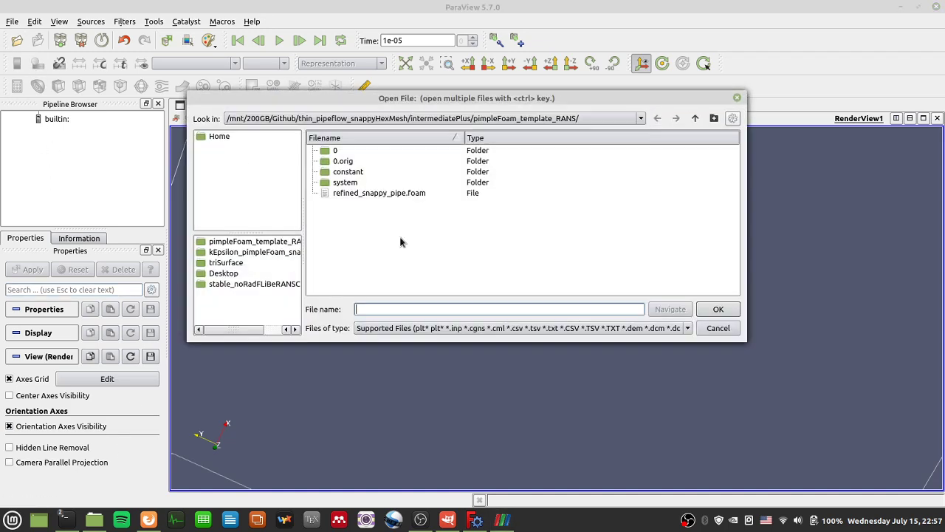
{"action": "double_click", "coordinate": [380, 193]}
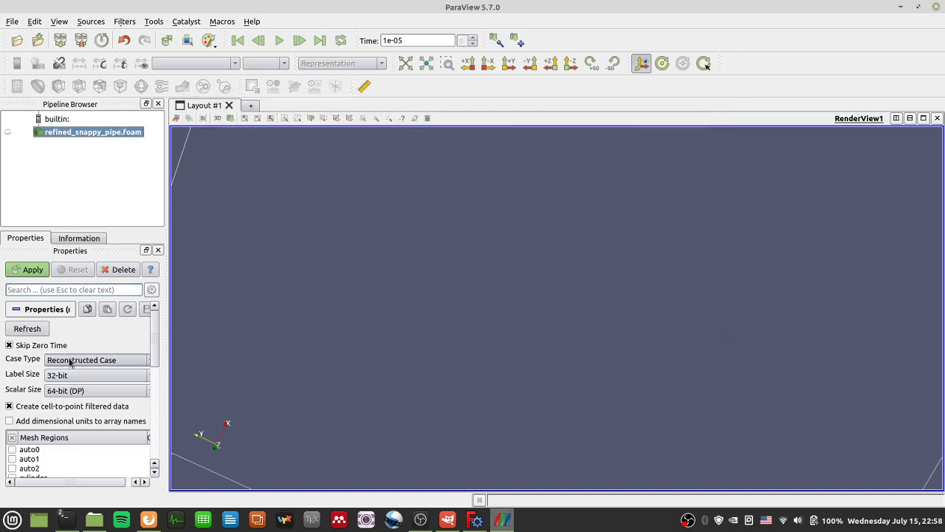
{"action": "scroll", "coordinate": [155, 339], "scroll_direction": "down", "scroll_amount": 1}
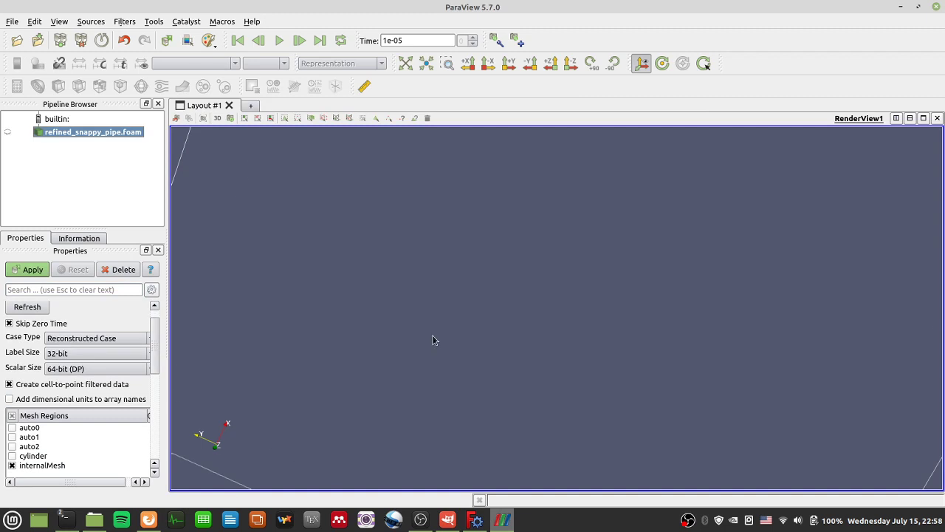
{"action": "scroll", "coordinate": [434, 340], "scroll_direction": "down", "scroll_amount": 3}
{"action": "left_click", "coordinate": [468, 63]}
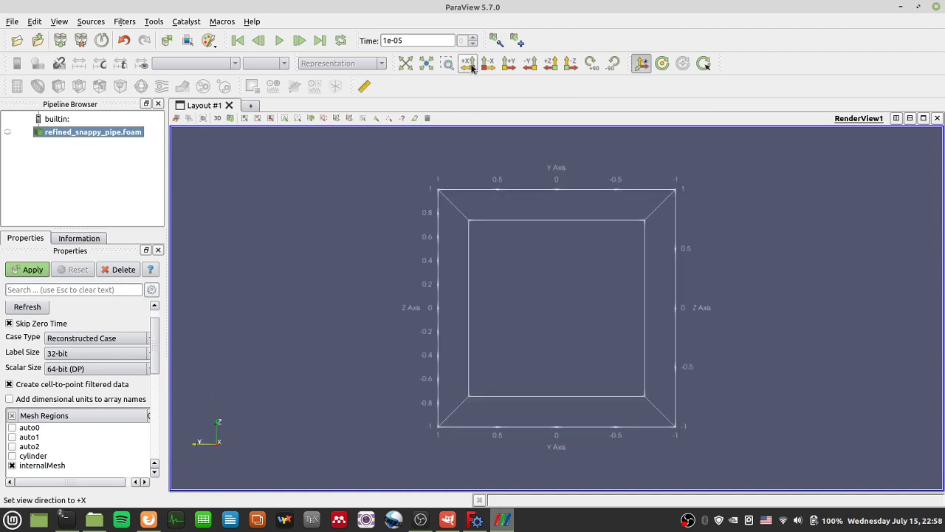
{"action": "left_click", "coordinate": [32, 270]}
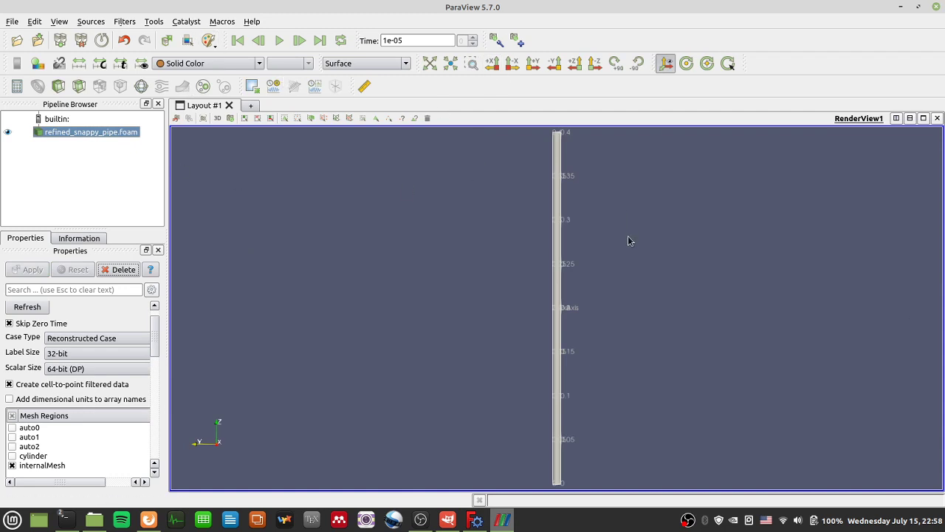
{"action": "left_click_drag", "start_coordinate": [628, 238], "coordinate": [502, 317]}
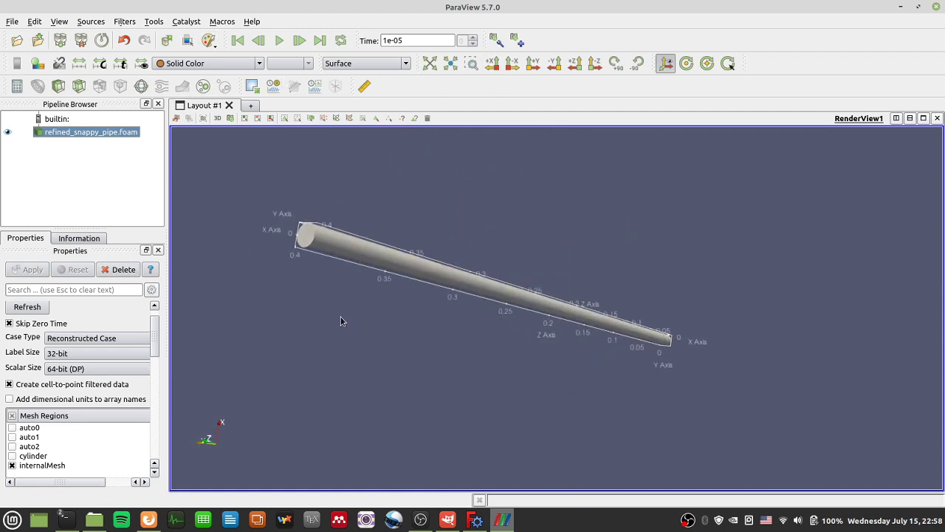
Display the auto0 mesh region instead of internalMesh, and add the auto2 region.
{"action": "left_click", "coordinate": [11, 428]}
{"action": "left_click", "coordinate": [12, 465]}
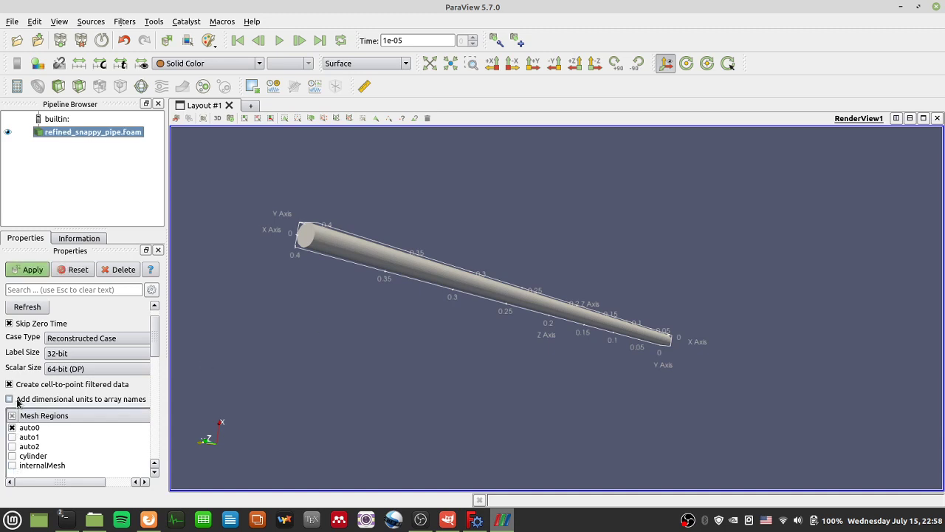
{"action": "left_click", "coordinate": [37, 271]}
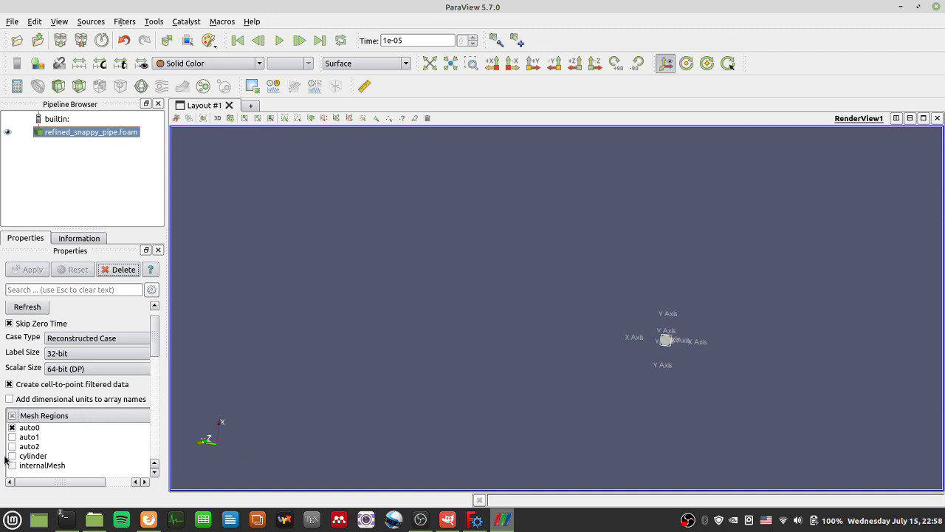
{"action": "left_click", "coordinate": [12, 446]}
{"action": "left_click", "coordinate": [34, 271]}
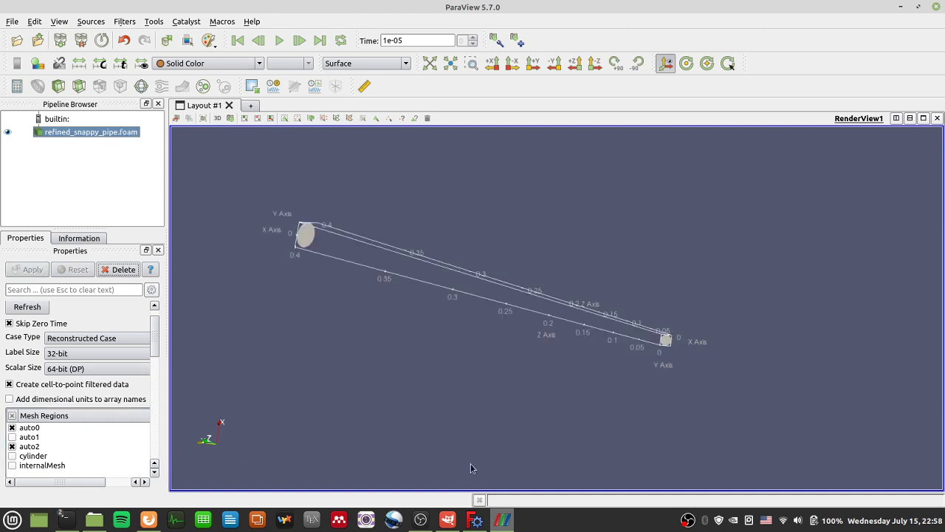
Show the auto0 region alone again, and re-add the auto2 region.
{"action": "left_click", "coordinate": [13, 427]}
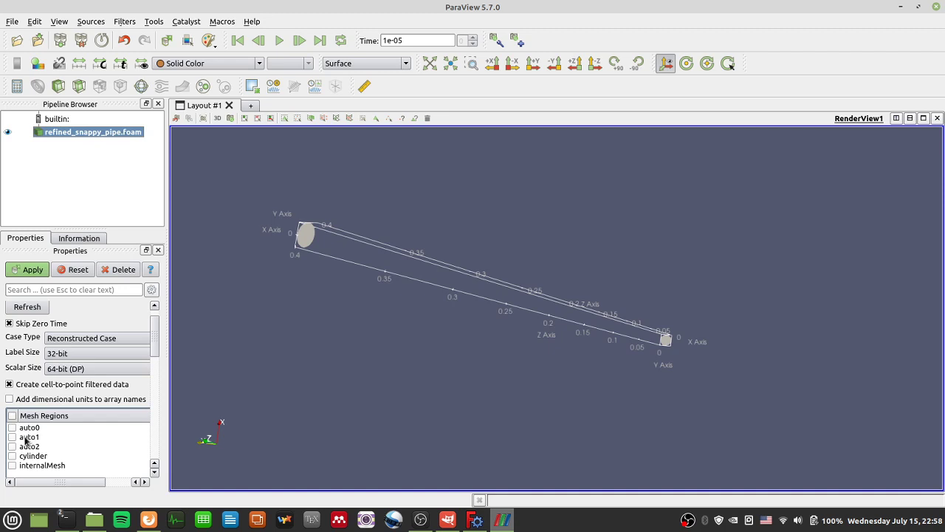
{"action": "left_click", "coordinate": [11, 428]}
{"action": "left_click", "coordinate": [30, 270]}
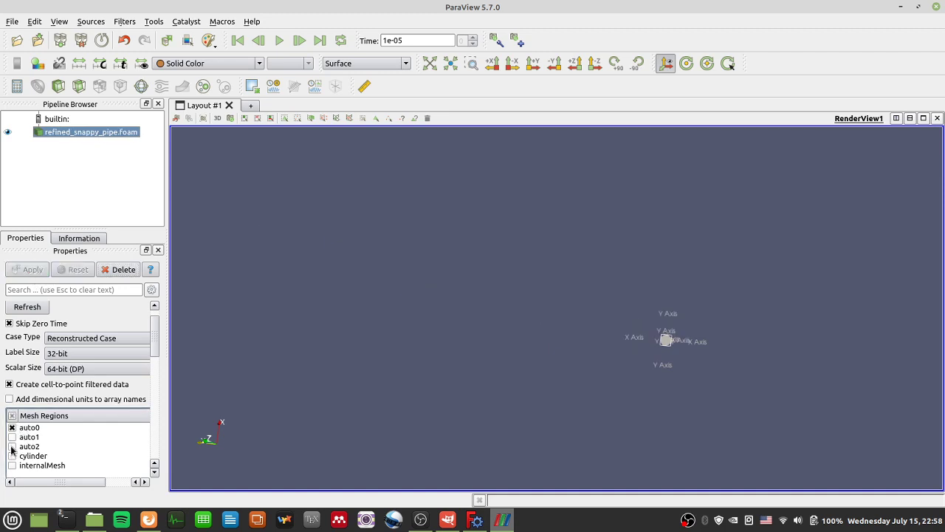
{"action": "left_click", "coordinate": [12, 447]}
{"action": "left_click", "coordinate": [29, 271]}
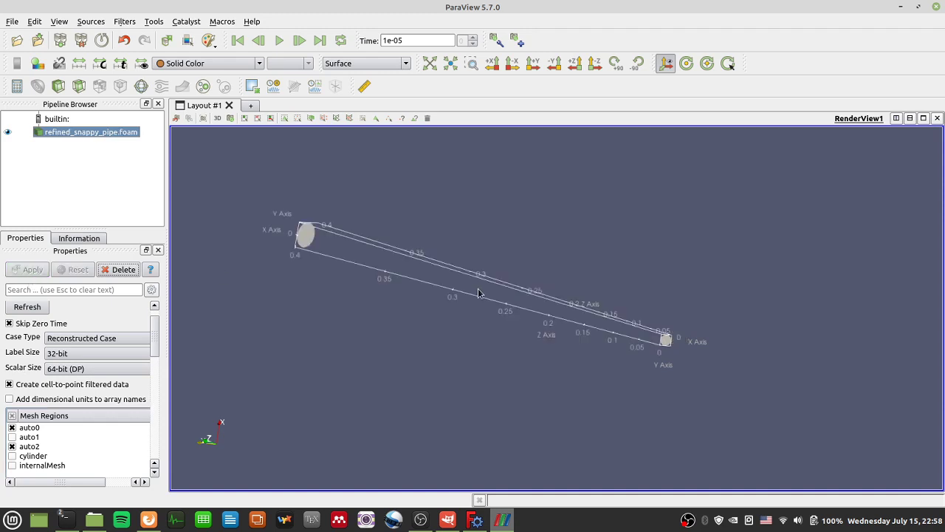
Inspect the two end patches of the pipe and add the auto1 region to the display.
{"action": "left_click_drag", "start_coordinate": [477, 293], "coordinate": [566, 322]}
{"action": "scroll", "coordinate": [561, 333], "scroll_direction": "down", "scroll_amount": 6}
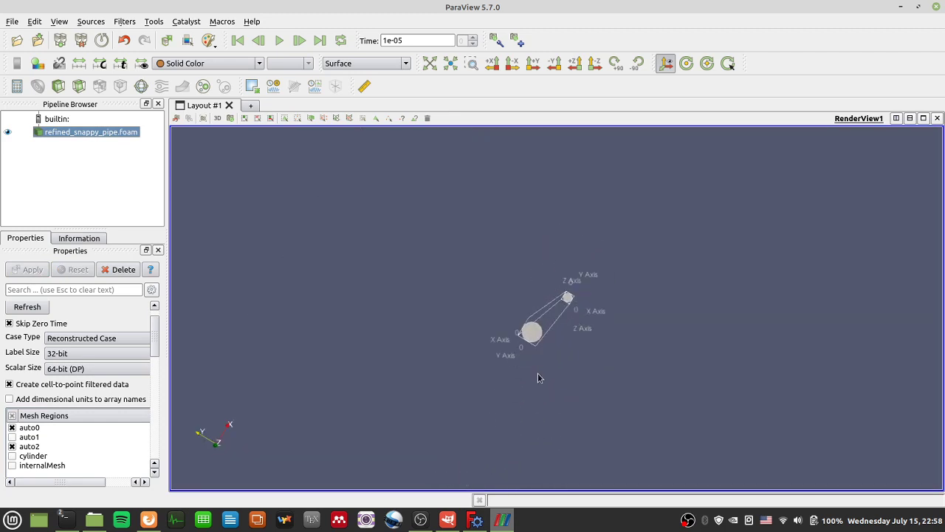
{"action": "scroll", "coordinate": [539, 378], "scroll_direction": "up", "scroll_amount": 4}
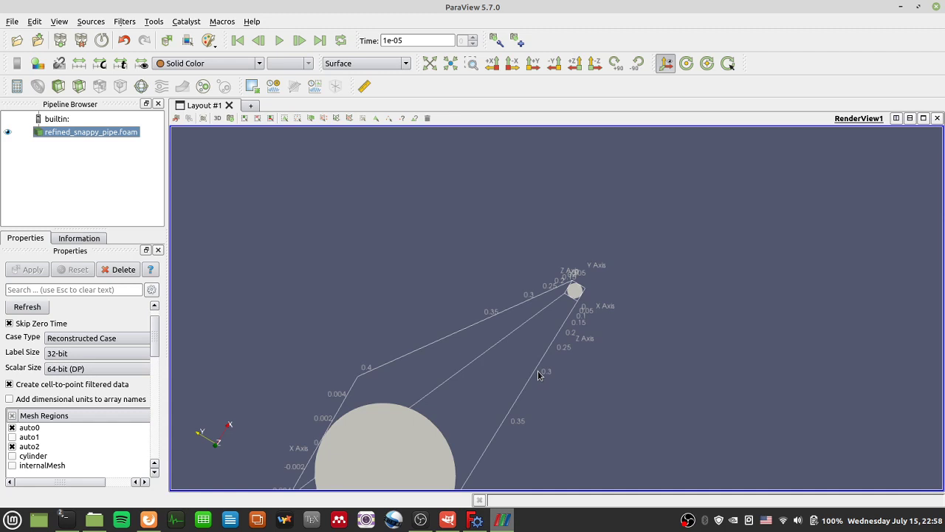
{"action": "left_click", "coordinate": [12, 436]}
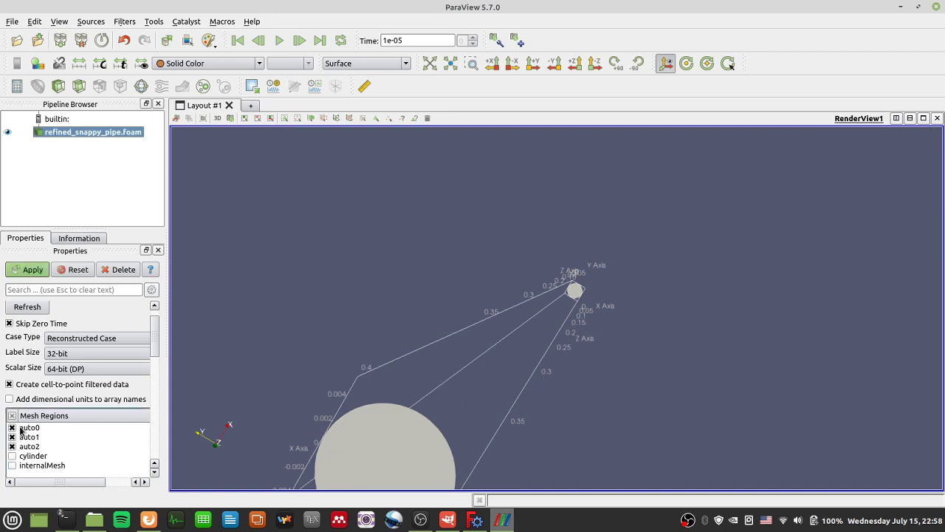
{"action": "left_click", "coordinate": [28, 269]}
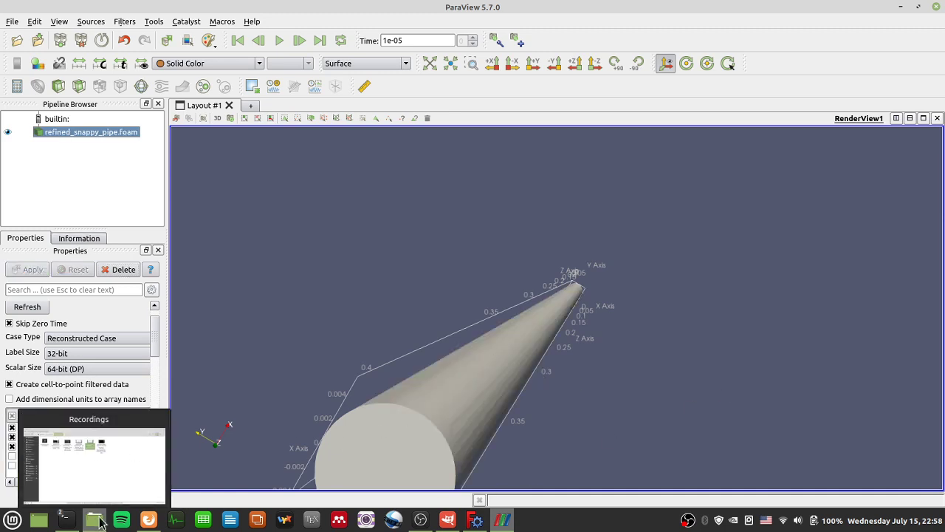
Switch to the terminal and list the contents of pimpleFoam_template_RANS.
{"action": "left_click", "coordinate": [55, 467]}
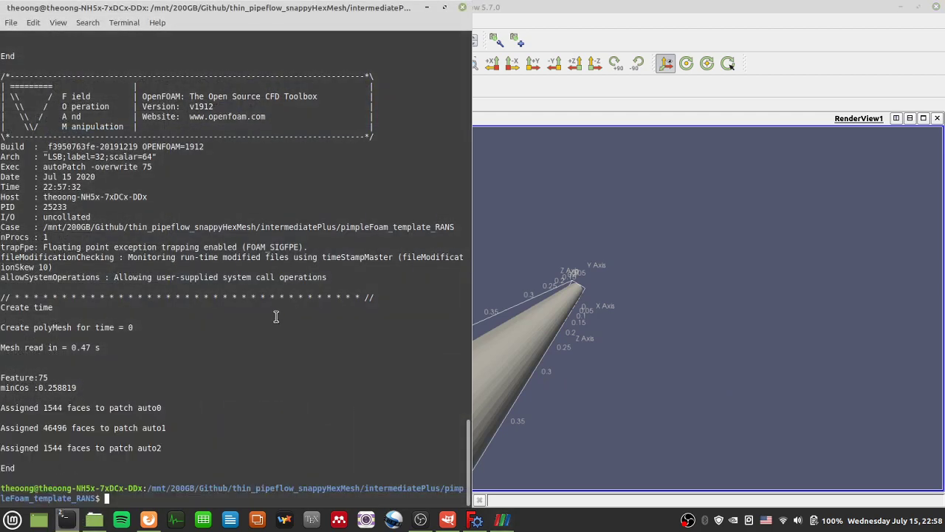
{"action": "type", "text": "l"}
{"action": "key", "text": "Return"}
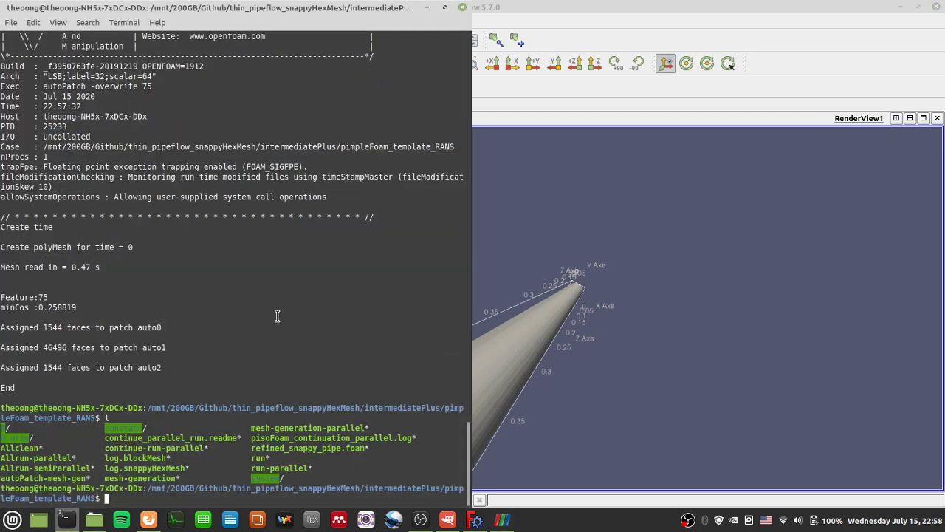
{"action": "type", "text": "git add . && git commit -"}
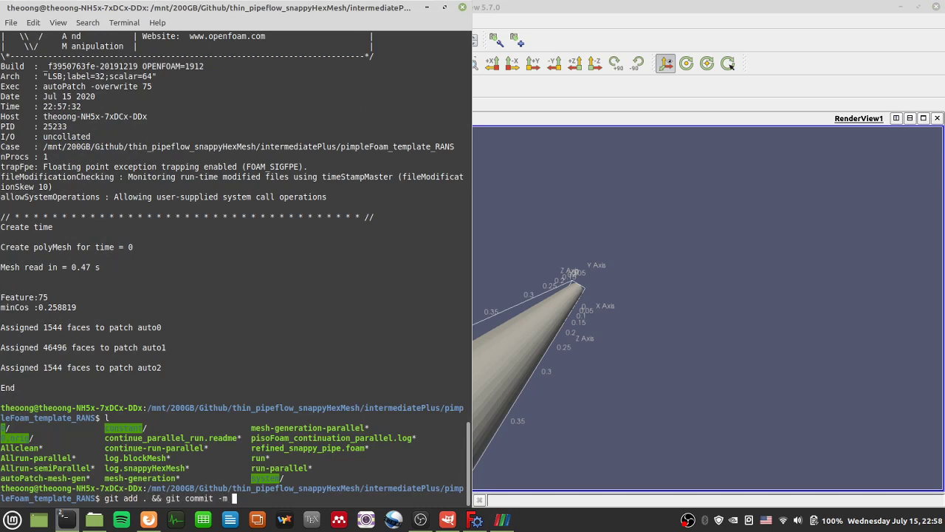
{"action": "type", "text": "m \"autoPatch and"}
{"action": "key", "text": "BackSpace"}
{"action": "key", "text": "BackSpace"}
{"action": "key", "text": "BackSpace"}
{"action": "key", "text": "BackSpace"}
{"action": "key", "text": "BackSpace"}
{"action": "key", "text": "BackSpace"}
{"action": "key", "text": "BackSpace"}
{"action": "key", "text": "BackSpace"}
{"action": "key", "text": "BackSpace"}
{"action": "key", "text": "BackSpace"}
{"action": "key", "text": "BackSpace"}
{"action": "key", "text": "BackSpace"}
{"action": "key", "text": "BackSpace"}
{"action": "key", "text": "BackSpace"}
{"action": "key", "text": "BackSpace"}
{"action": "key", "text": "BackSpace"}
{"action": "key", "text": "BackSpace"}
{"action": "key", "text": "BackSpace"}
{"action": "key", "text": "BackSpace"}
{"action": "key", "text": "BackSpace"}
Delete the log files with rm -rf log.* and list the case directory again.
{"action": "type", "text": "rm -rf log."}
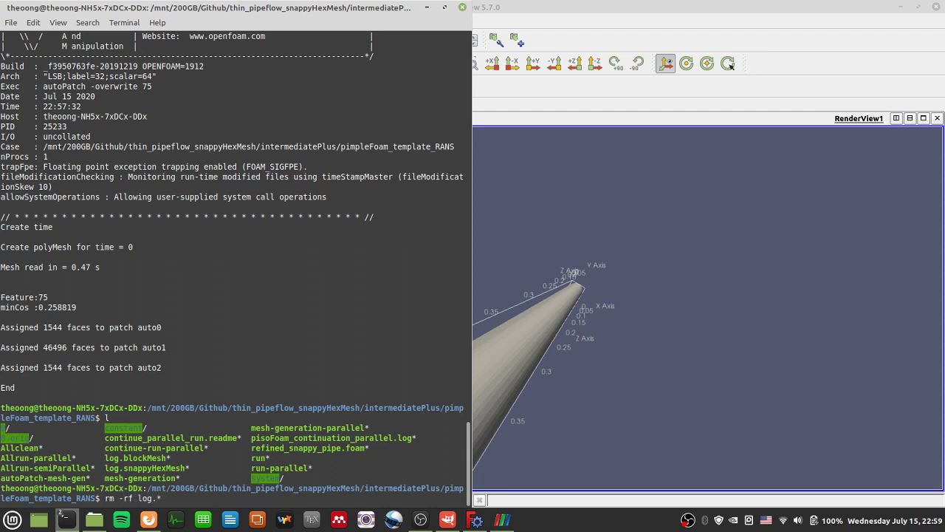
{"action": "type", "text": "*"}
{"action": "key", "text": "Return"}
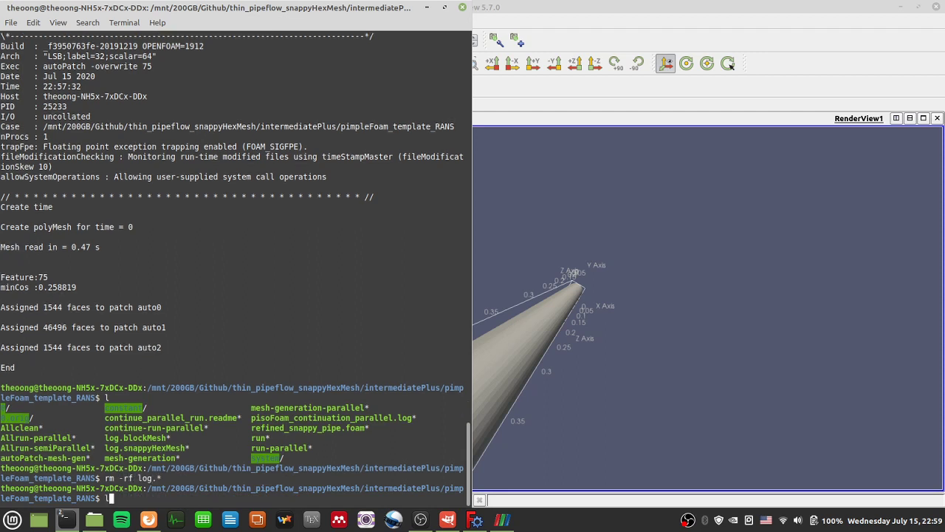
{"action": "type", "text": "l"}
{"action": "key", "text": "Return"}
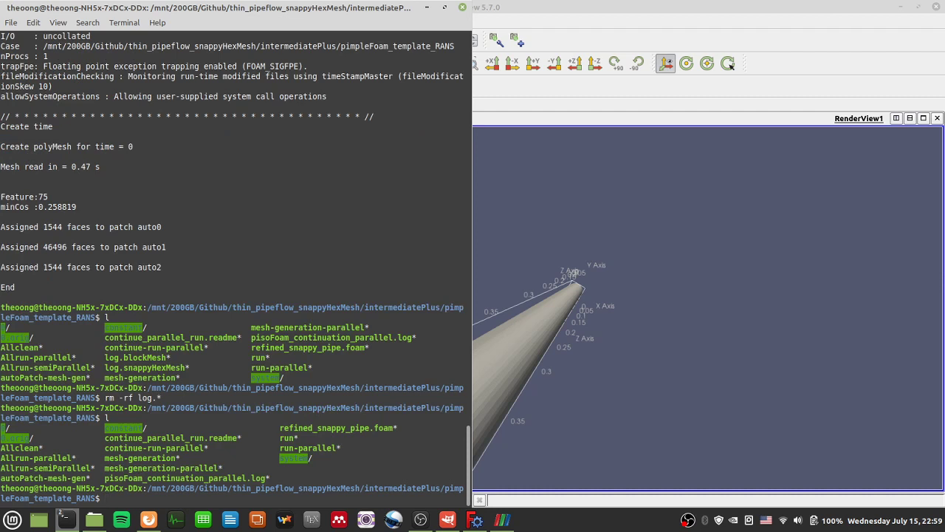
{"action": "key", "text": "Up"}
{"action": "key", "text": "Up"}
{"action": "key", "text": "Down"}
{"action": "type", "text": "vi ./a"}
{"action": "key", "text": "Tab"}
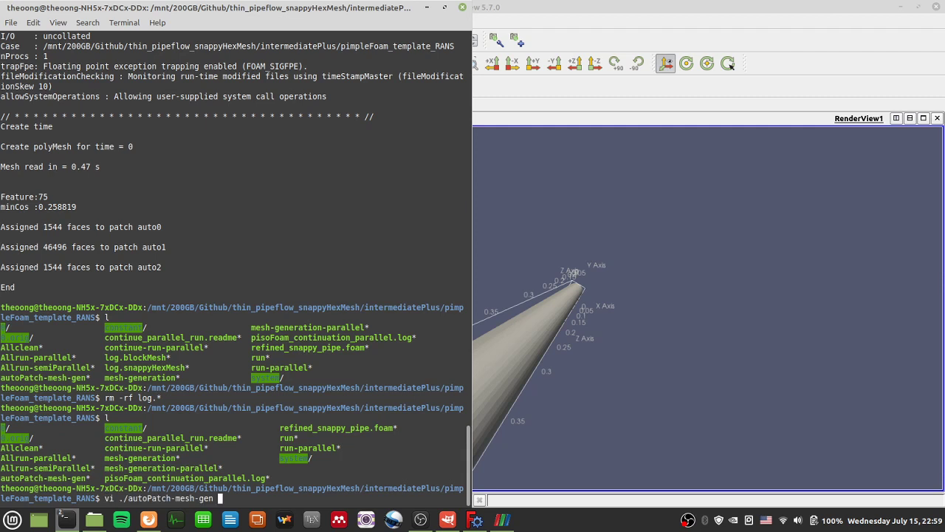
{"action": "key", "text": "ctrl+w"}
{"action": "key", "text": "ctrl+w"}
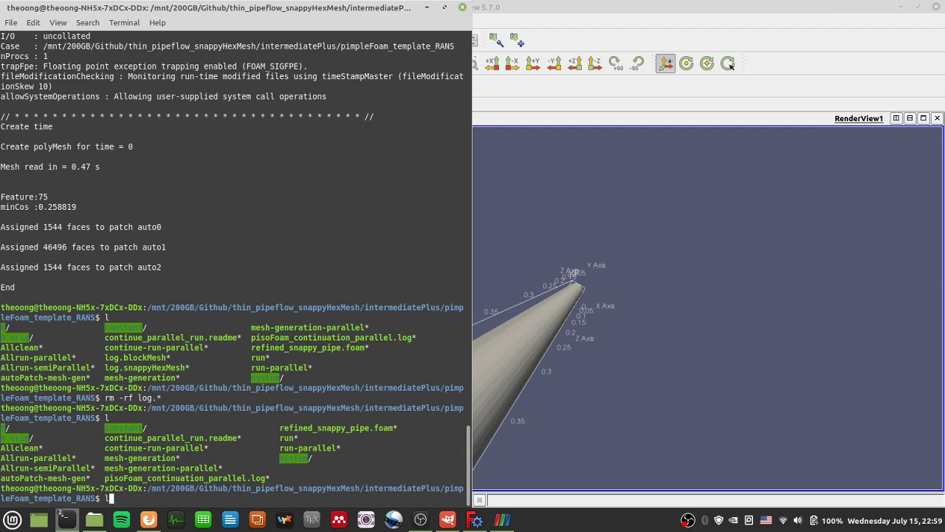
{"action": "key", "text": "Up"}
{"action": "key", "text": "Down"}
Stage all changes, commit them with the message "autoPatch and transformPoints script added" and push with git.
{"action": "type", "text": "git add . && git commit -"}
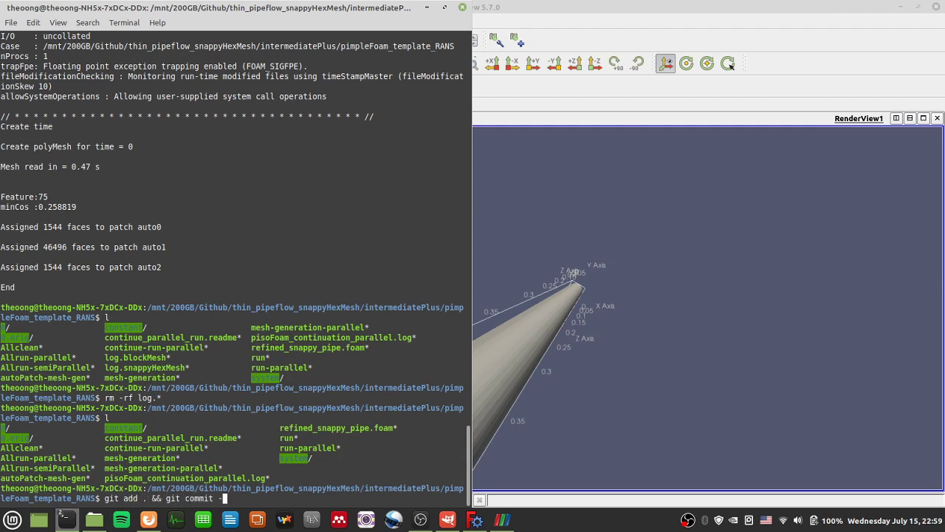
{"action": "type", "text": "m \"autoPatch and transfor"}
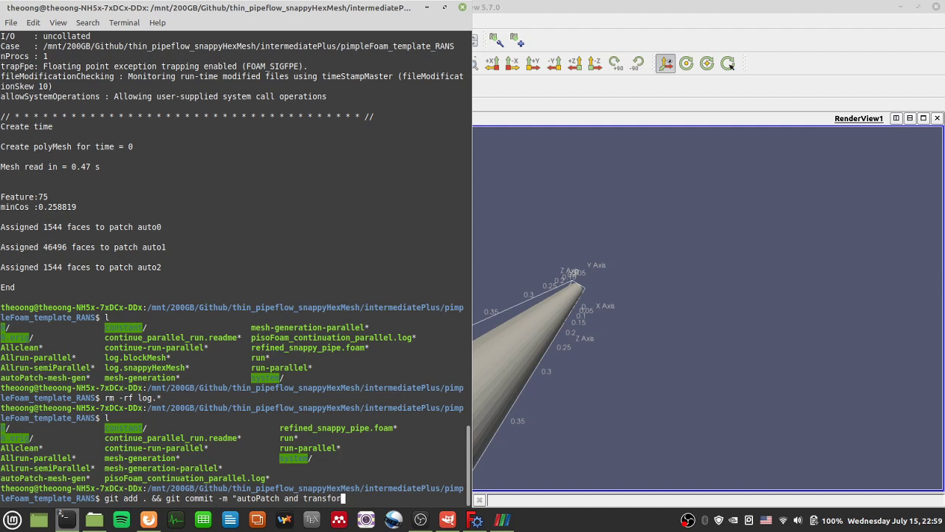
{"action": "type", "text": "mPoints script added"}
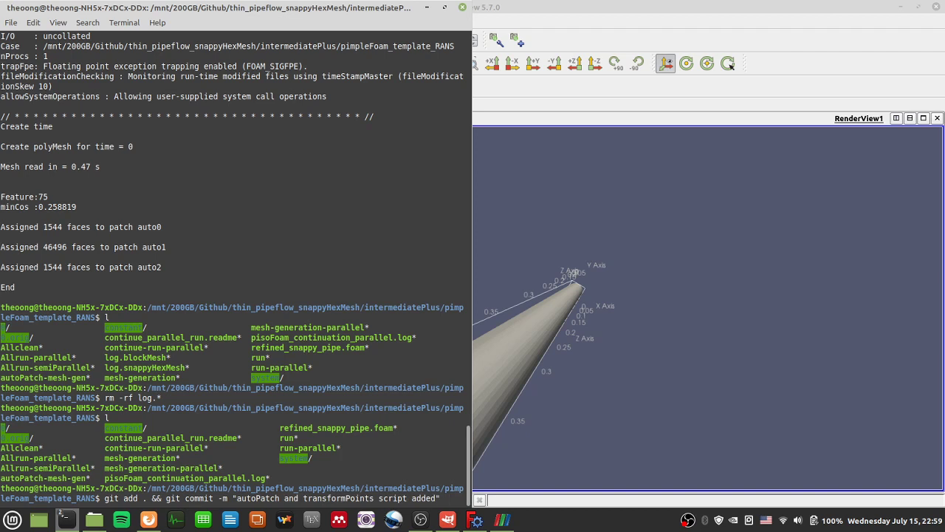
{"action": "type", "text": "\" && git push"}
{"action": "key", "text": "Return"}
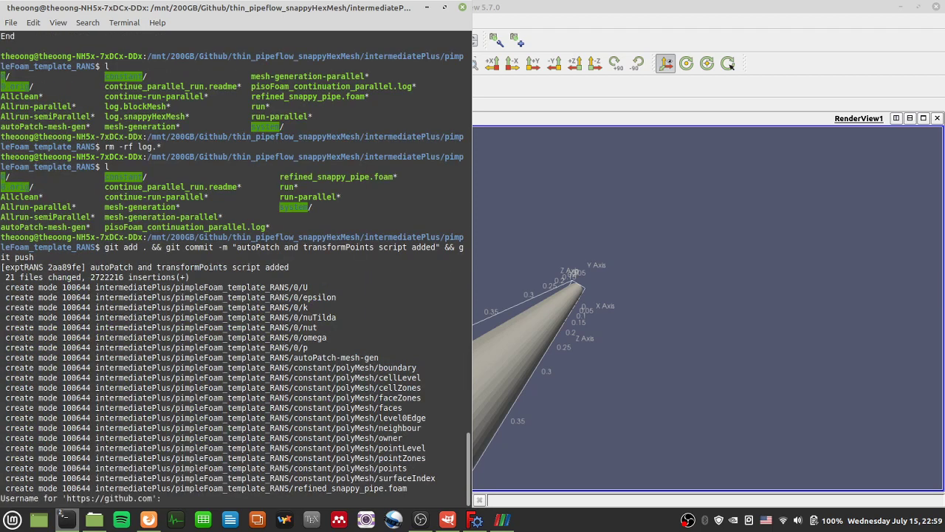
Authenticate the push by entering the GitHub username and the account password.
{"action": "type", "text": "theodoreOnzGit"}
{"action": "key", "text": "Return"}
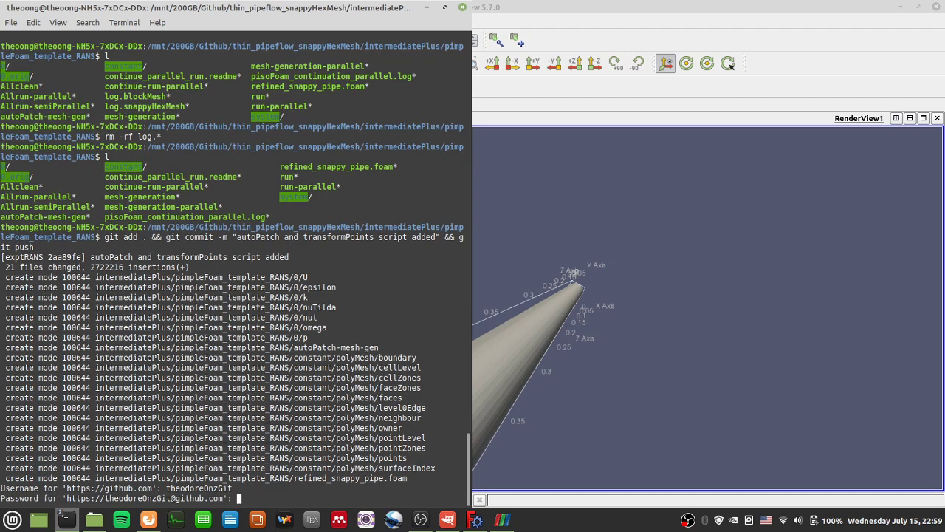
{"action": "key", "text": "Return"}
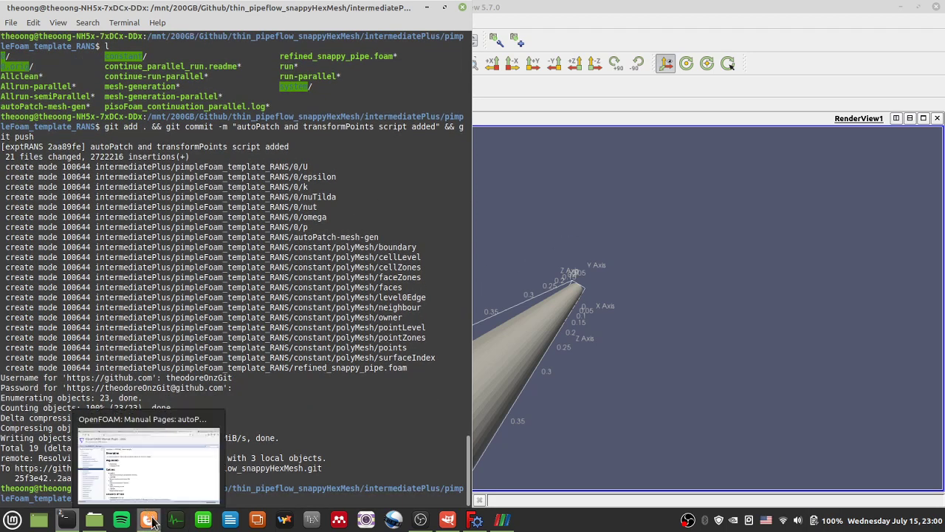
Switch to Firefox and view the exptRANS branch of the thin_pipeflow_snappyHexMesh repository on GitHub.
{"action": "left_click", "coordinate": [148, 519]}
{"action": "left_click", "coordinate": [325, 28]}
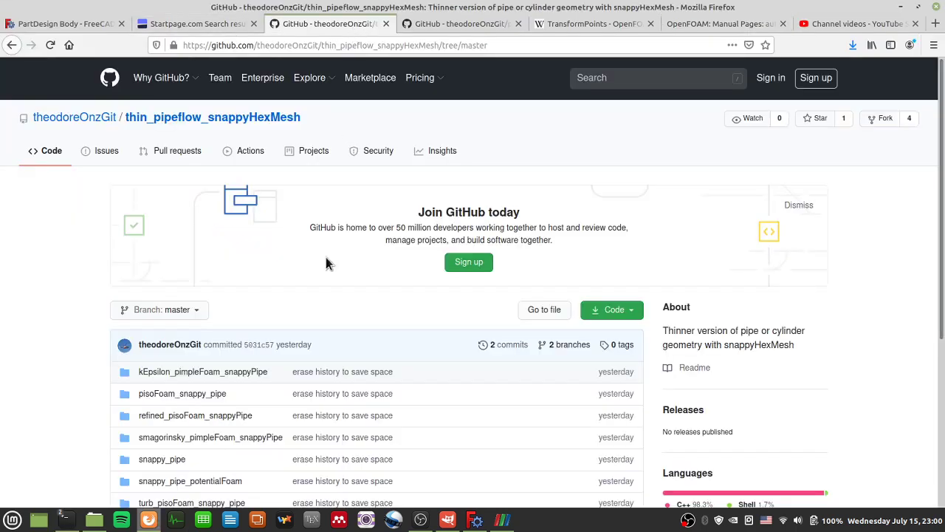
{"action": "left_click", "coordinate": [207, 311]}
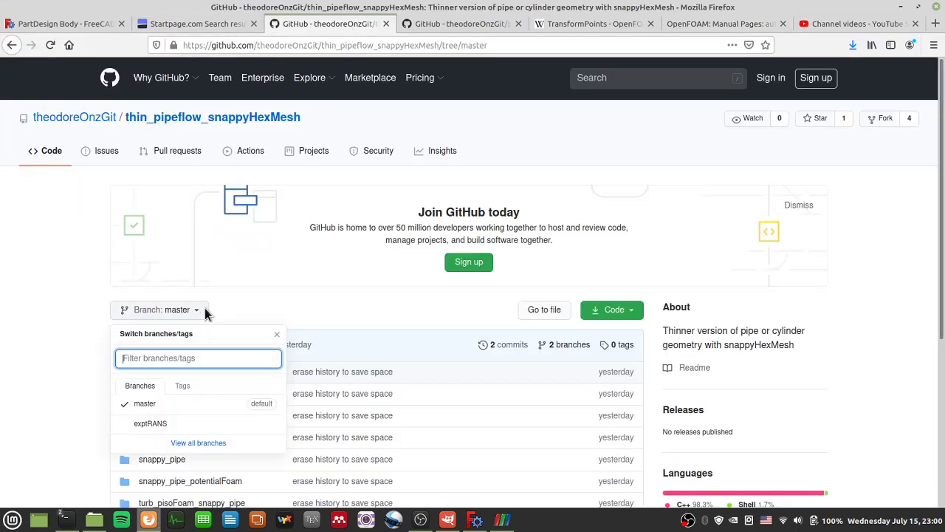
{"action": "left_click", "coordinate": [153, 426]}
{"action": "scroll", "coordinate": [316, 272], "scroll_direction": "down", "scroll_amount": 4}
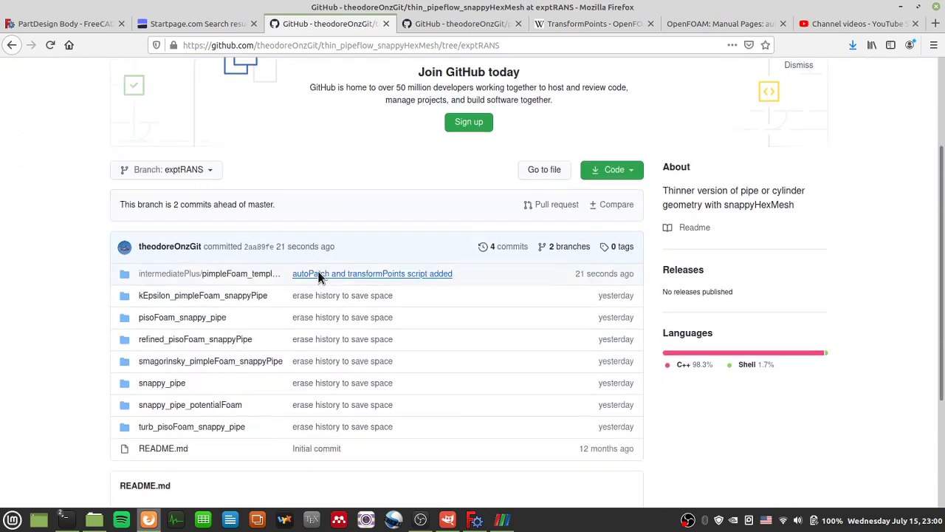
Browse the intermediatePlus/pimpleFoam_template_RANS folder, check its constant folder and go back.
{"action": "left_click", "coordinate": [249, 250]}
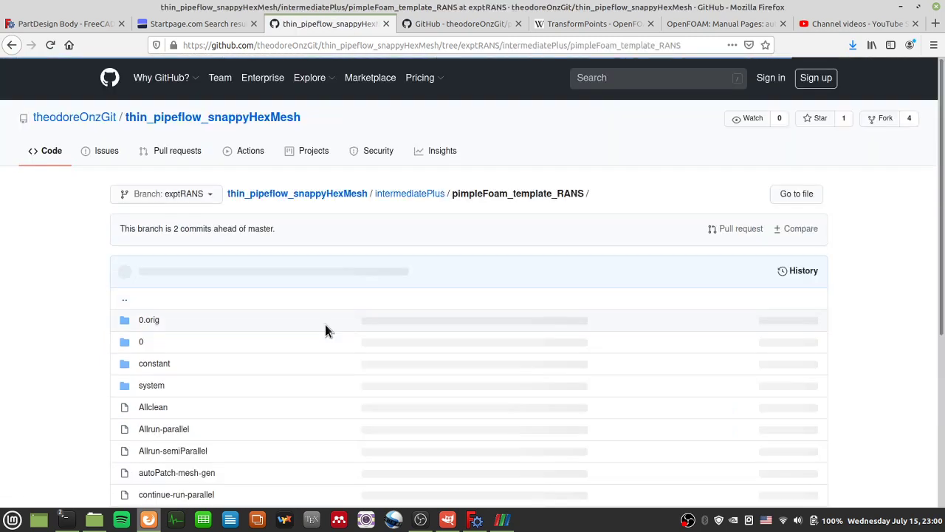
{"action": "scroll", "coordinate": [325, 329], "scroll_direction": "down", "scroll_amount": 5}
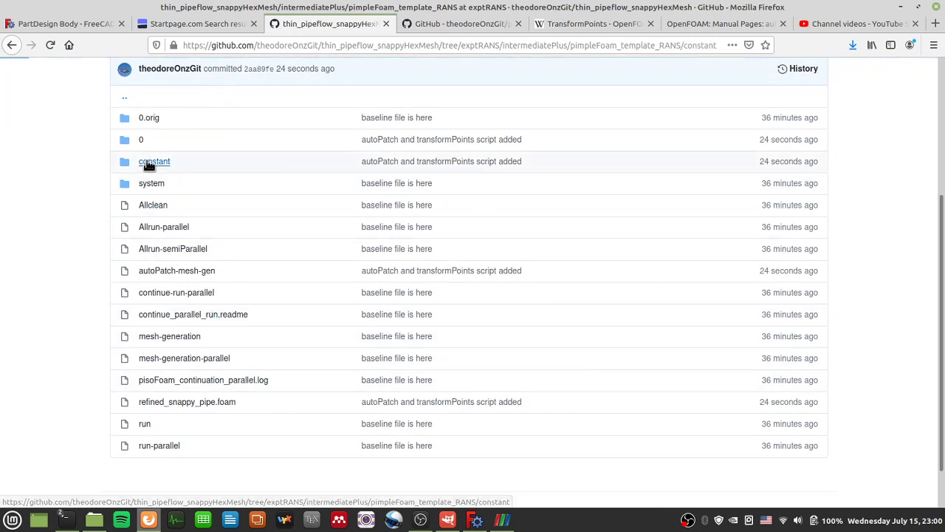
{"action": "left_click", "coordinate": [151, 163]}
{"action": "left_click", "coordinate": [13, 45]}
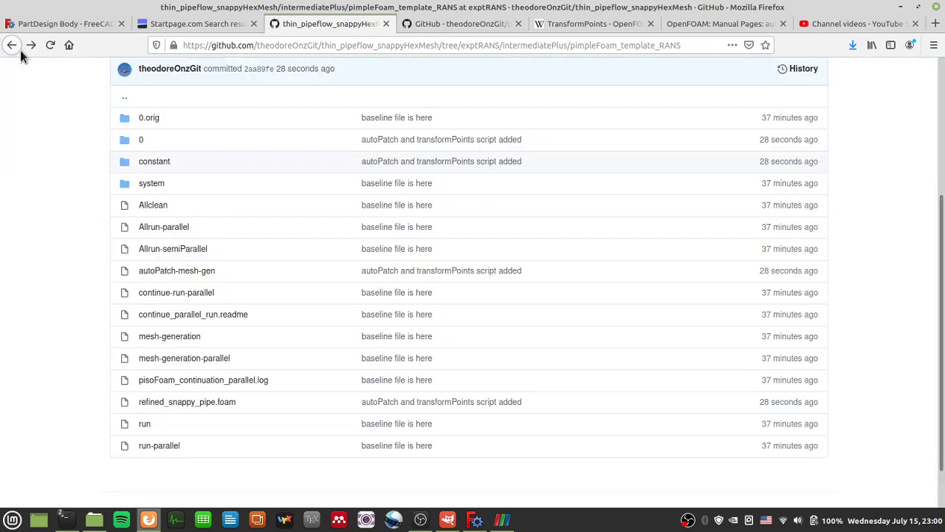
Open the pushed autoPatch-mesh-gen file, review its script lines and return to the pimpleFoam_template_RANS folder.
{"action": "left_click", "coordinate": [190, 270]}
{"action": "scroll", "coordinate": [475, 407], "scroll_direction": "down", "scroll_amount": 3}
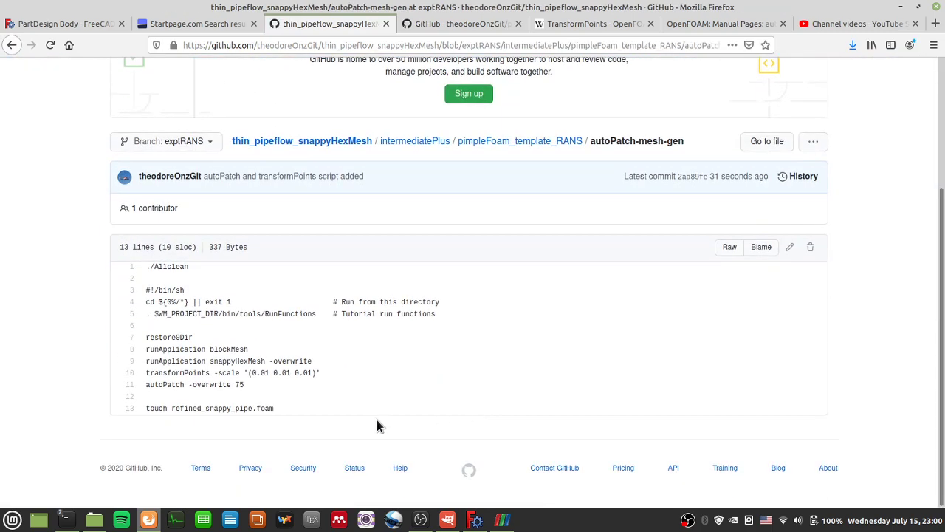
{"action": "left_click_drag", "start_coordinate": [379, 424], "coordinate": [145, 299]}
{"action": "left_click", "coordinate": [334, 354]}
{"action": "left_click_drag", "start_coordinate": [351, 396], "coordinate": [276, 288]}
{"action": "left_click", "coordinate": [121, 73]}
{"action": "left_click", "coordinate": [13, 45]}
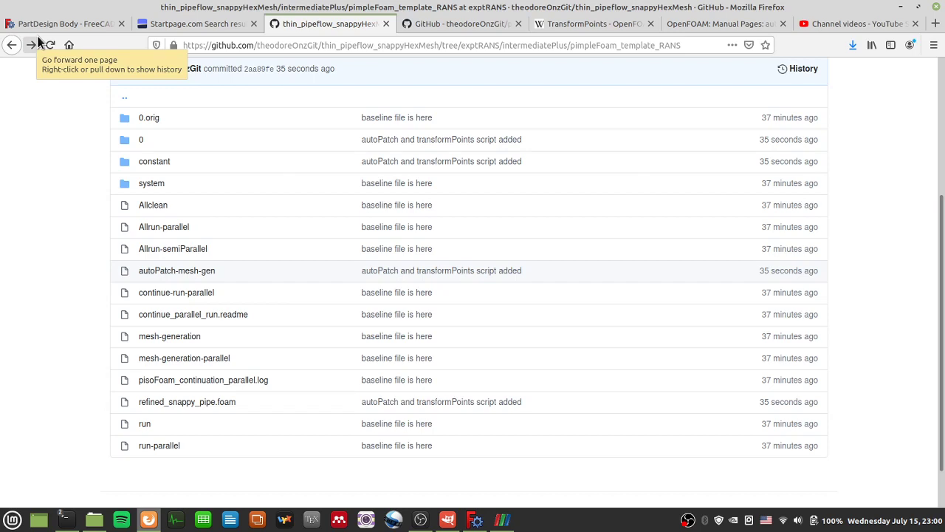
{"action": "scroll", "coordinate": [496, 293], "scroll_direction": "up", "scroll_amount": 3}
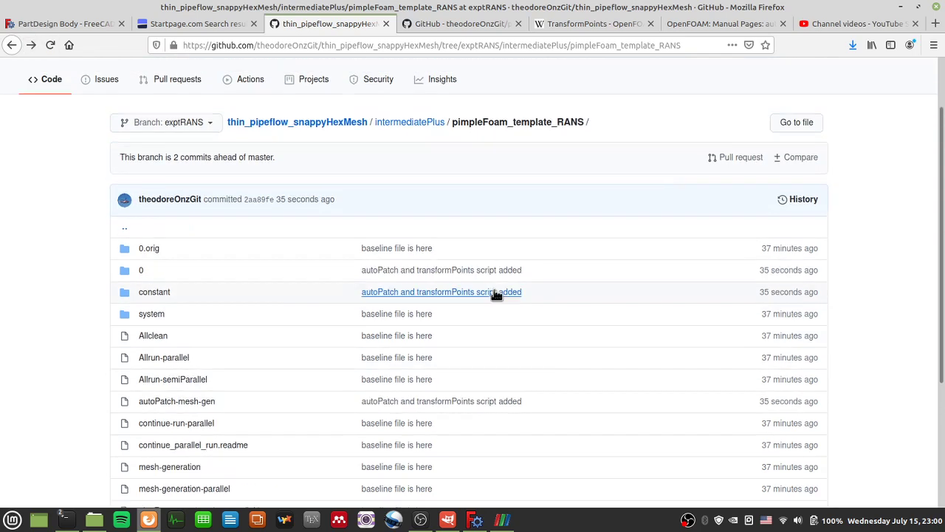